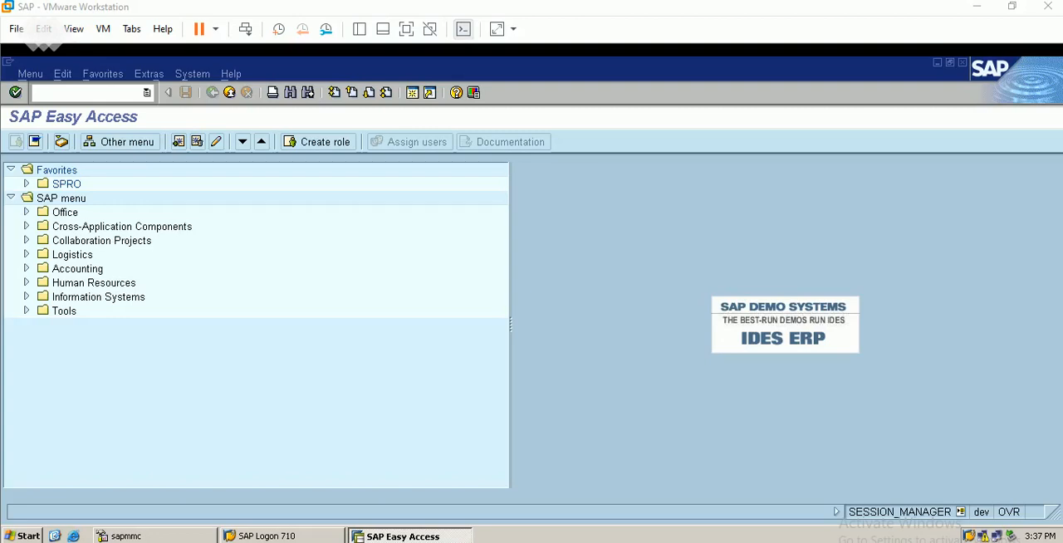
Review the leading and non-leading ledger table in the Excel workbook SAP PP, then return to SAP.
{"action": "left_click", "coordinate": [573, 541]}
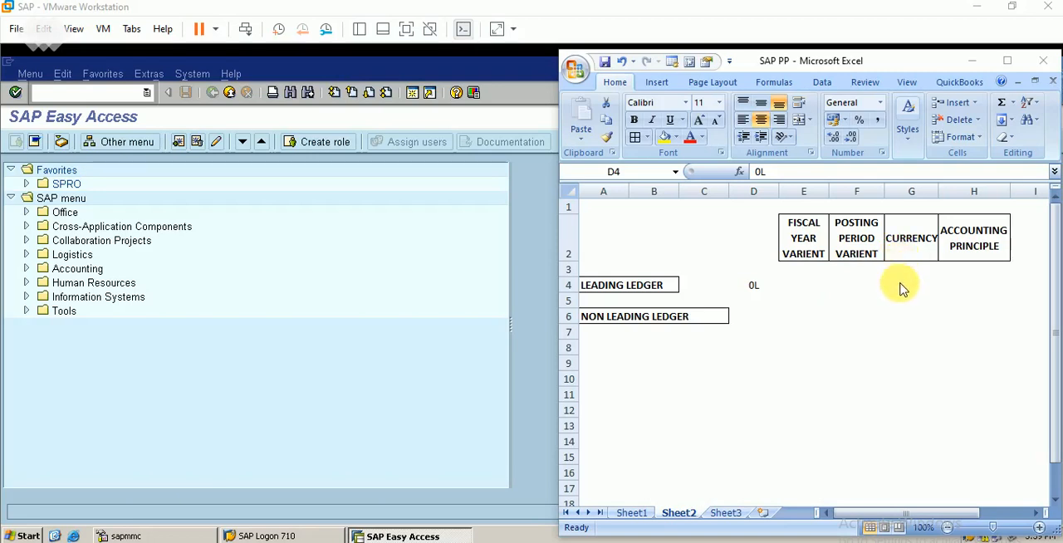
{"action": "left_click", "coordinate": [785, 281]}
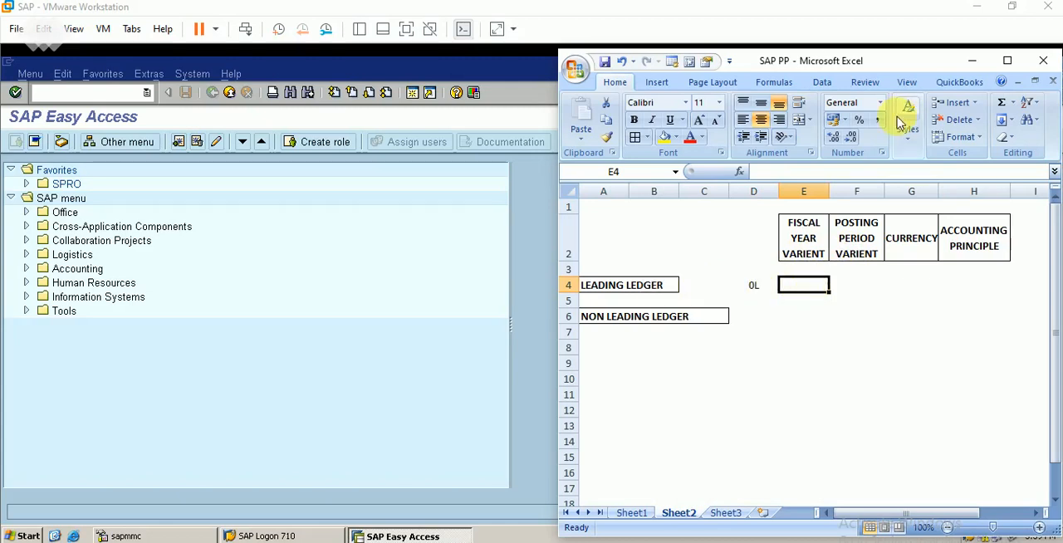
{"action": "left_click", "coordinate": [970, 61]}
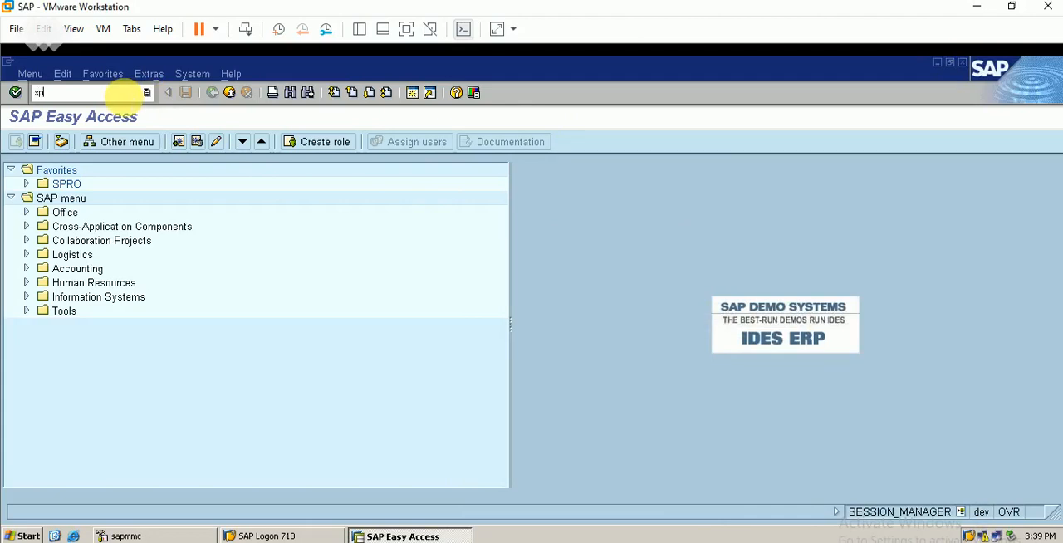
Run transaction SPRO, open the SAP Reference IMG and expand Financial Accounting (New).
{"action": "key", "text": "Return"}
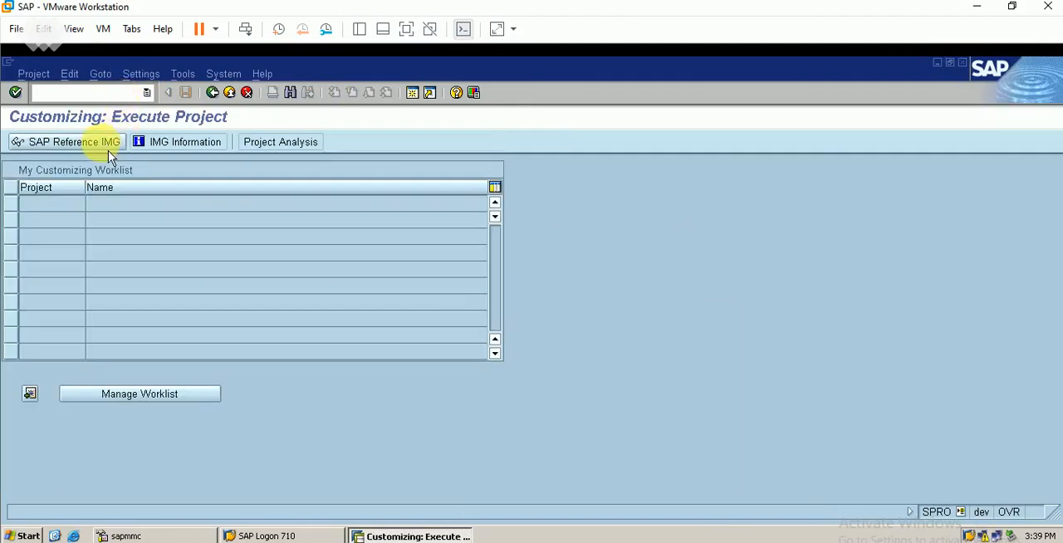
{"action": "left_click", "coordinate": [107, 149]}
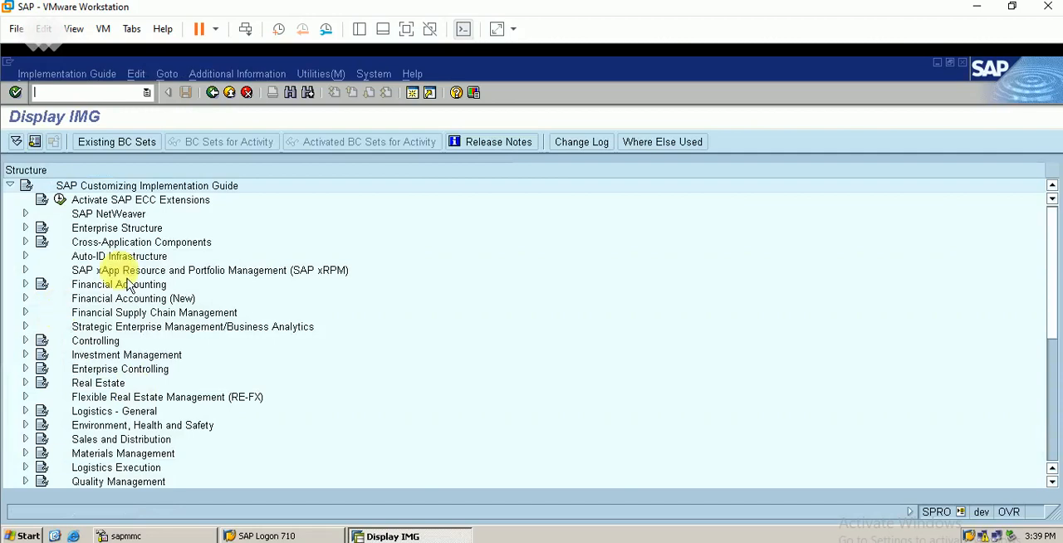
{"action": "left_click", "coordinate": [25, 298]}
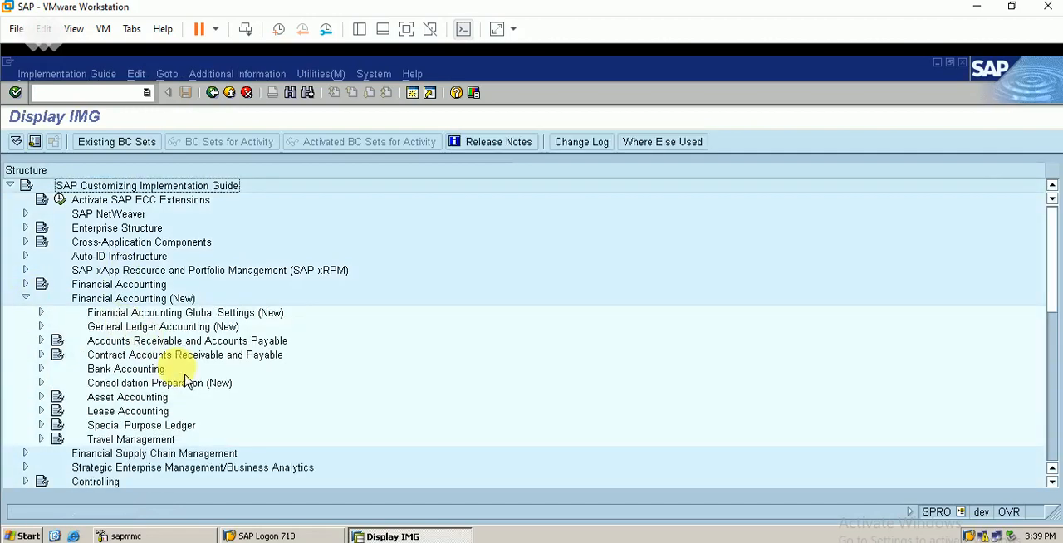
{"action": "left_click", "coordinate": [40, 327]}
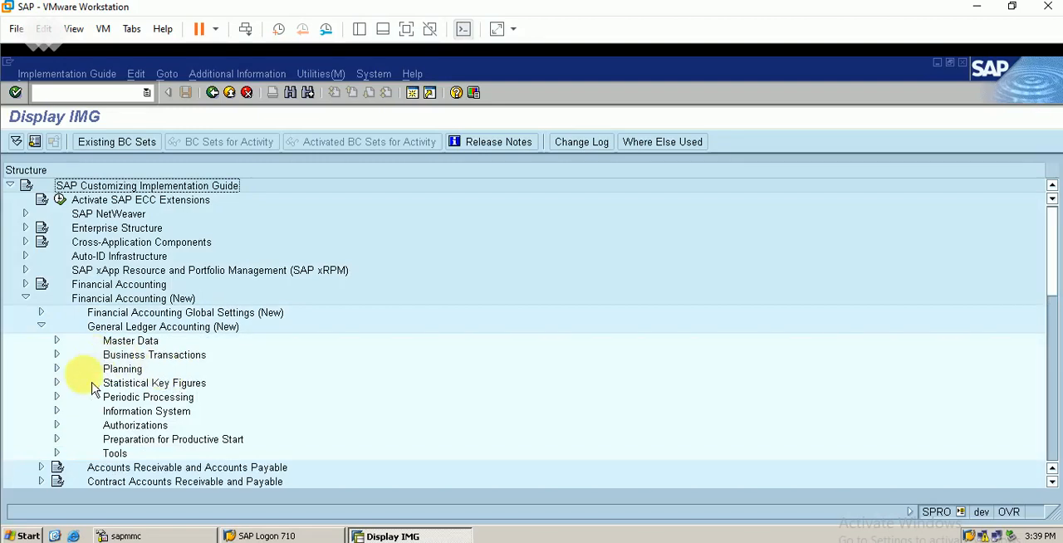
{"action": "left_click", "coordinate": [56, 355]}
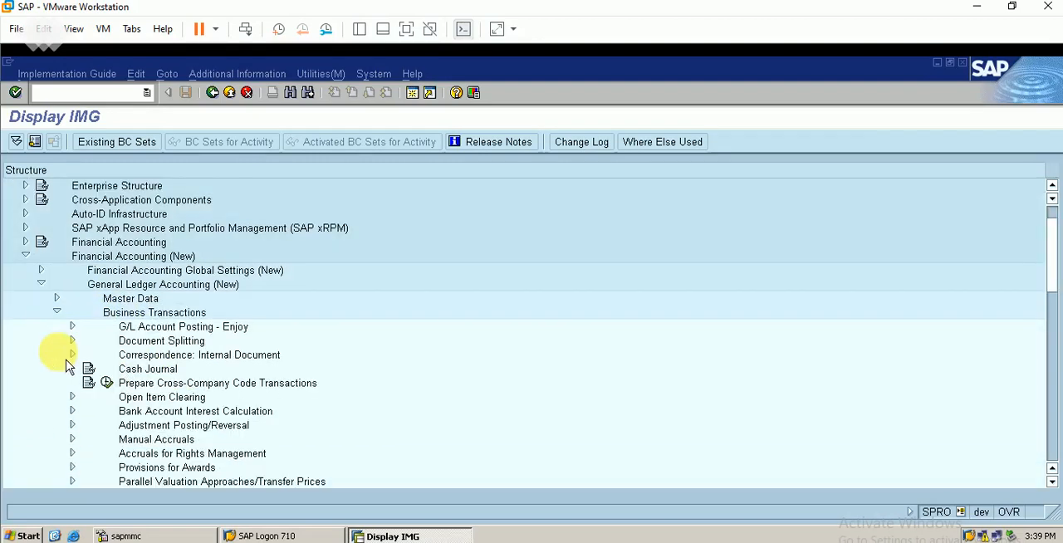
{"action": "left_click", "coordinate": [56, 312]}
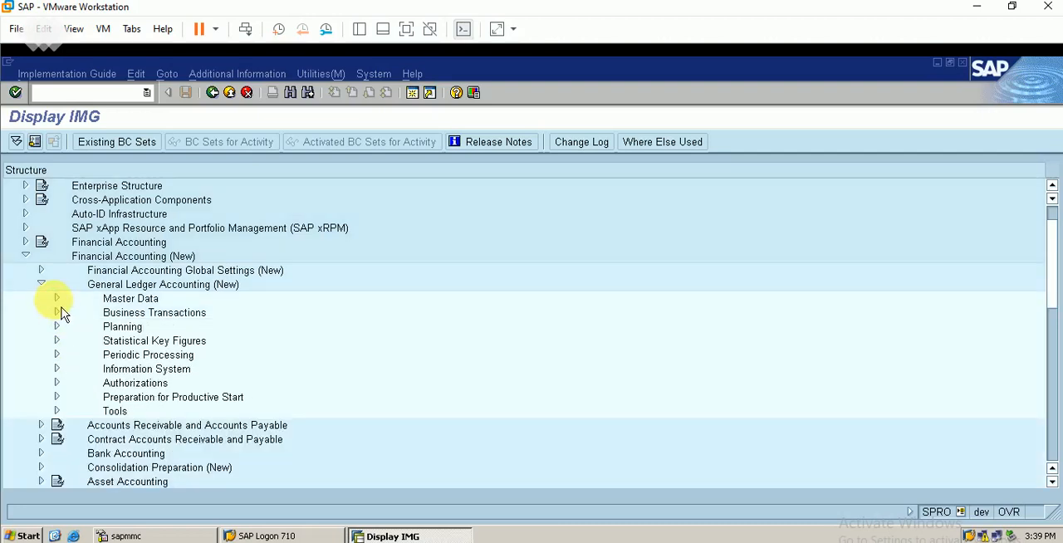
{"action": "left_click", "coordinate": [56, 299]}
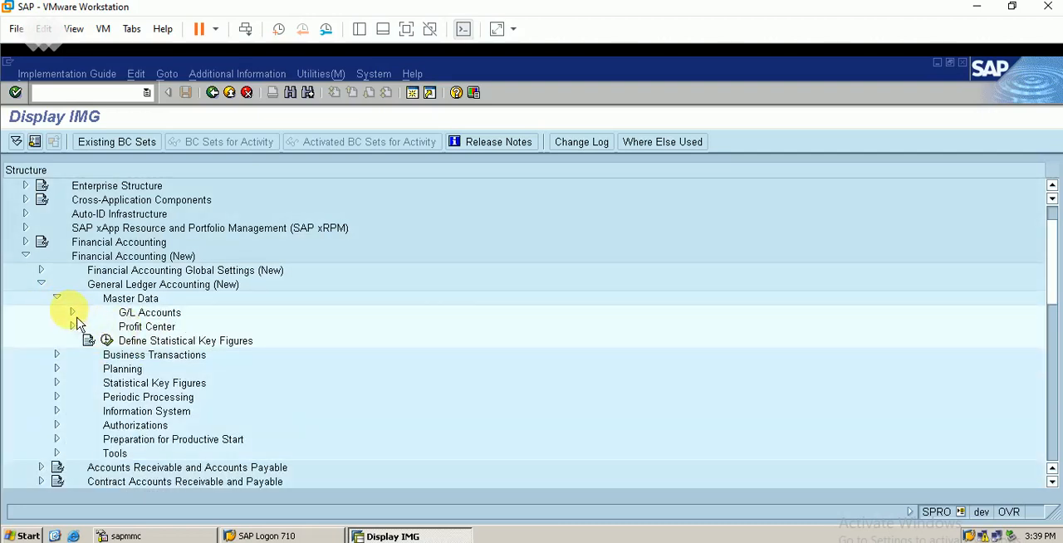
{"action": "left_click", "coordinate": [56, 298]}
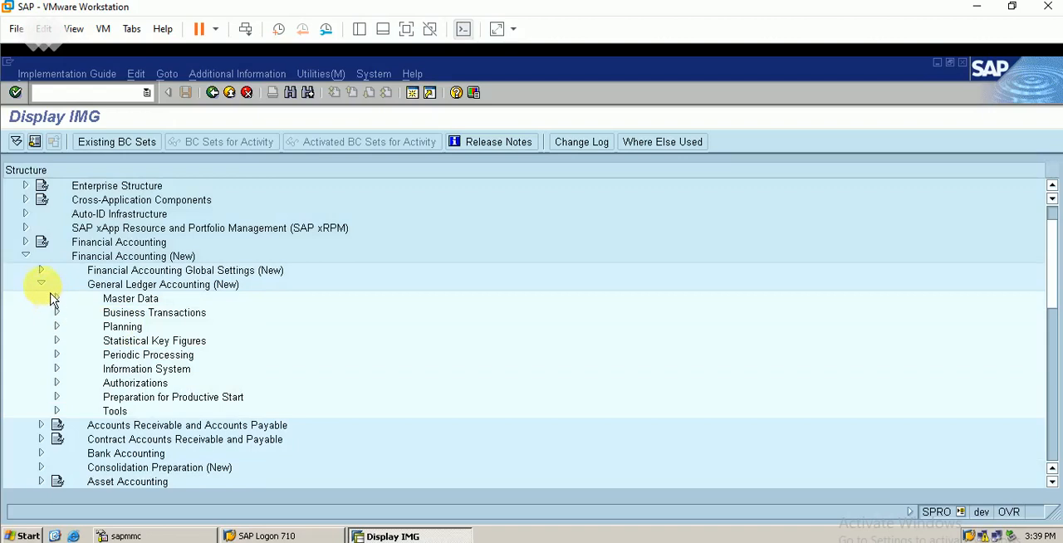
{"action": "left_click", "coordinate": [41, 283]}
Open the company code global parameters under Financial Accounting Global Settings (New) and display the details of company code BERP.
{"action": "left_click", "coordinate": [40, 271]}
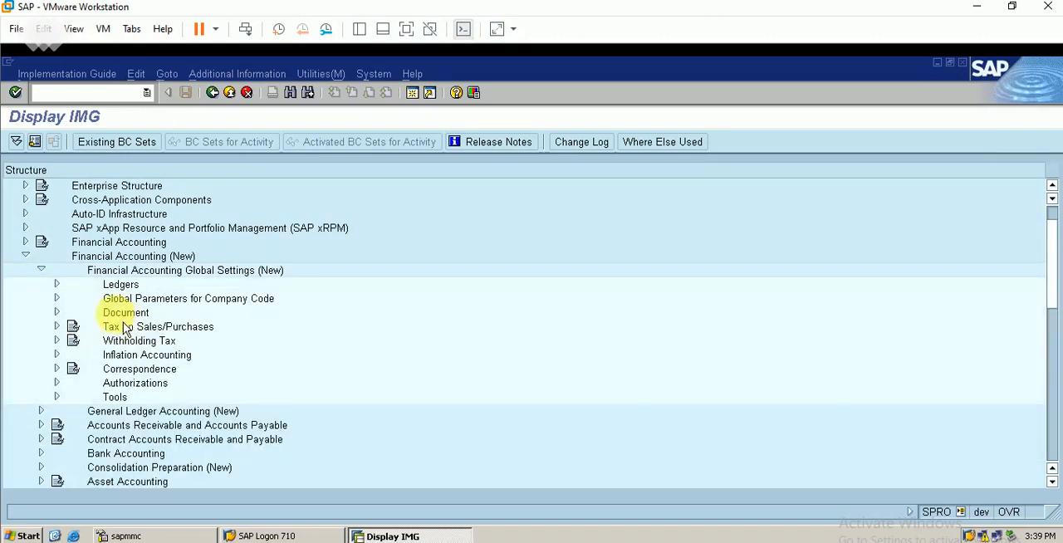
{"action": "left_click", "coordinate": [56, 298]}
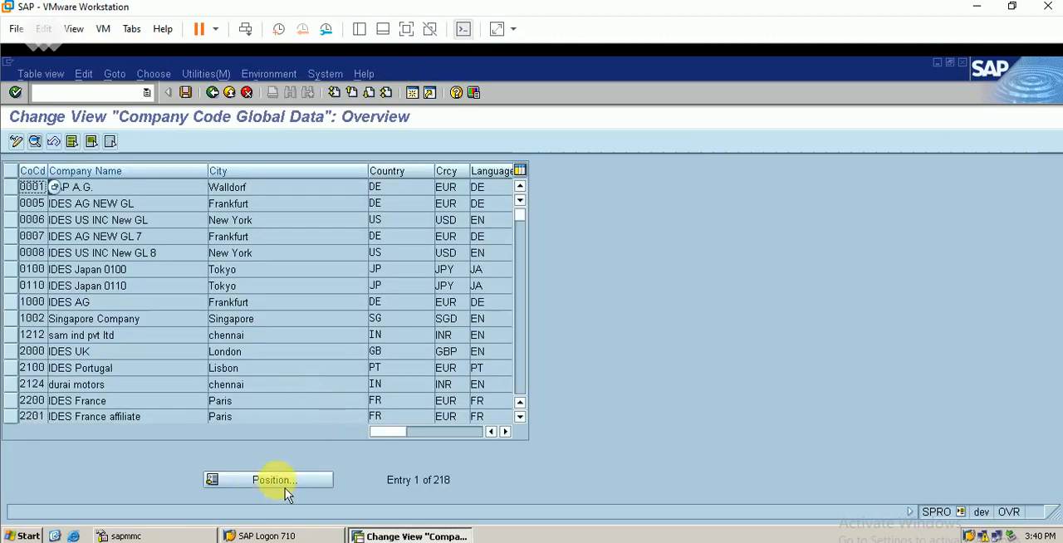
{"action": "left_click", "coordinate": [285, 487]}
{"action": "type", "text": "ber"}
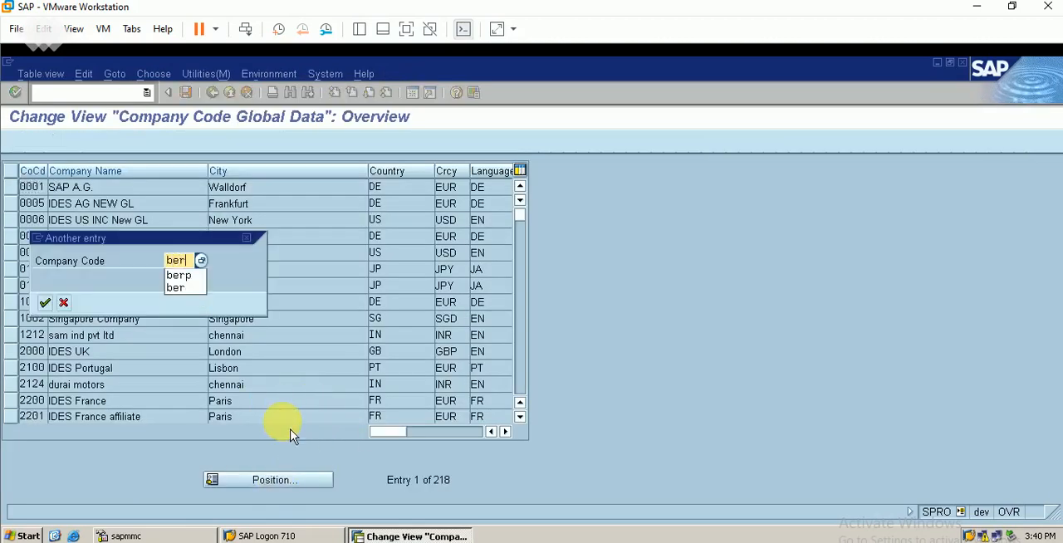
{"action": "key", "text": "Return"}
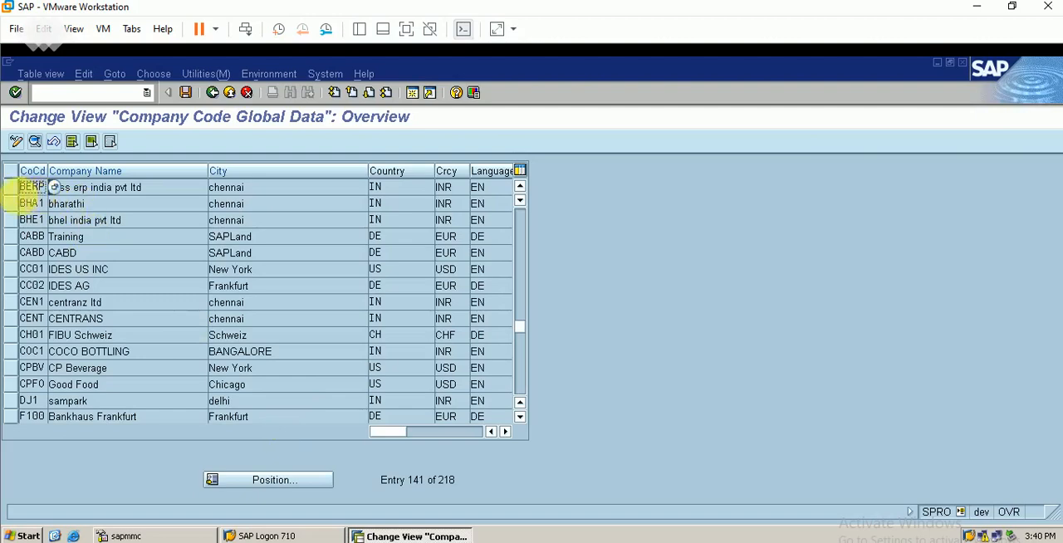
{"action": "left_click", "coordinate": [25, 188]}
{"action": "left_click", "coordinate": [34, 142]}
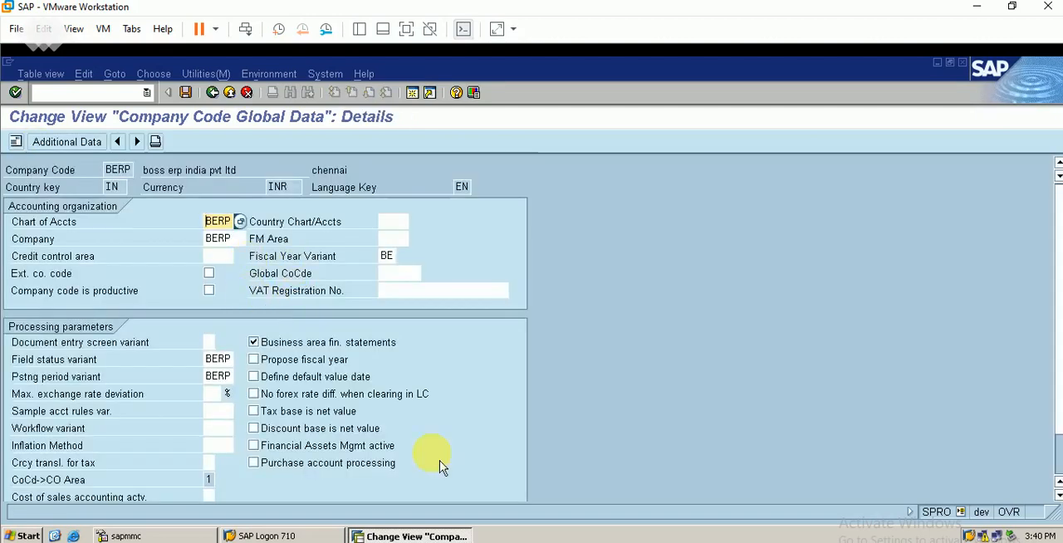
Switch to Excel and fill the leading ledger row with fiscal year variant BERP, posting period variant BERP and currency INR.
{"action": "key", "text": "alt+Tab"}
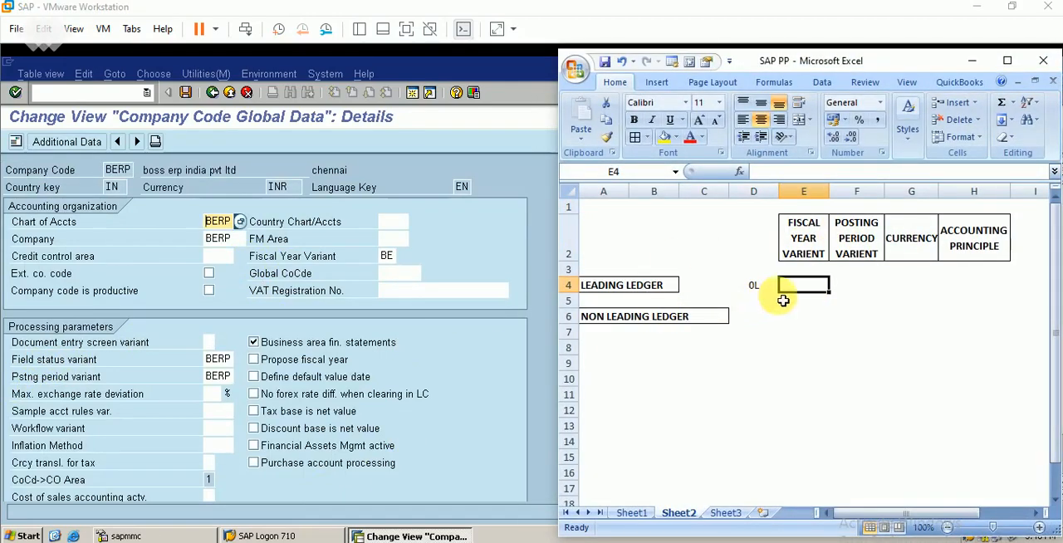
{"action": "type", "text": "BERP"}
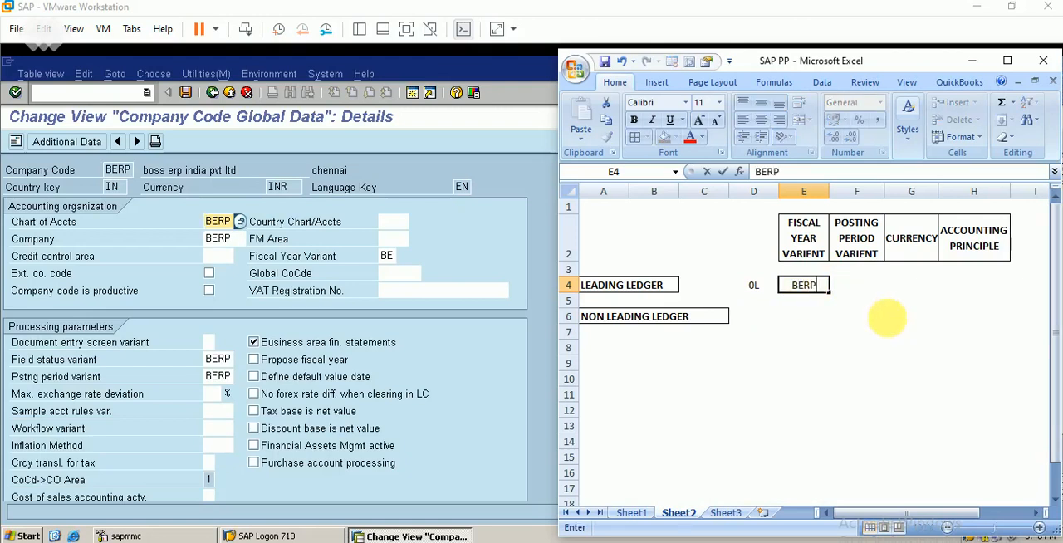
{"action": "key", "text": "Tab"}
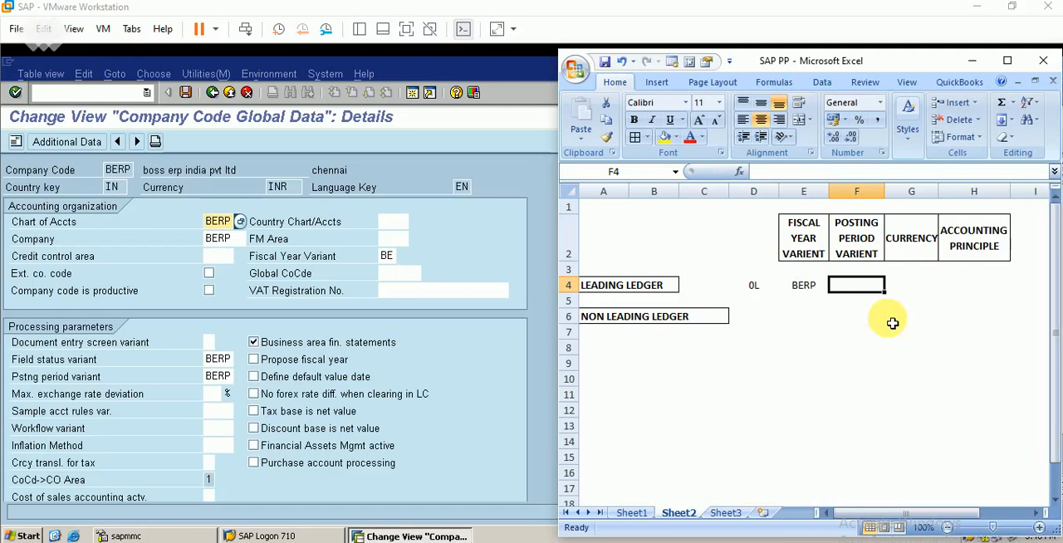
{"action": "type", "text": "BERP"}
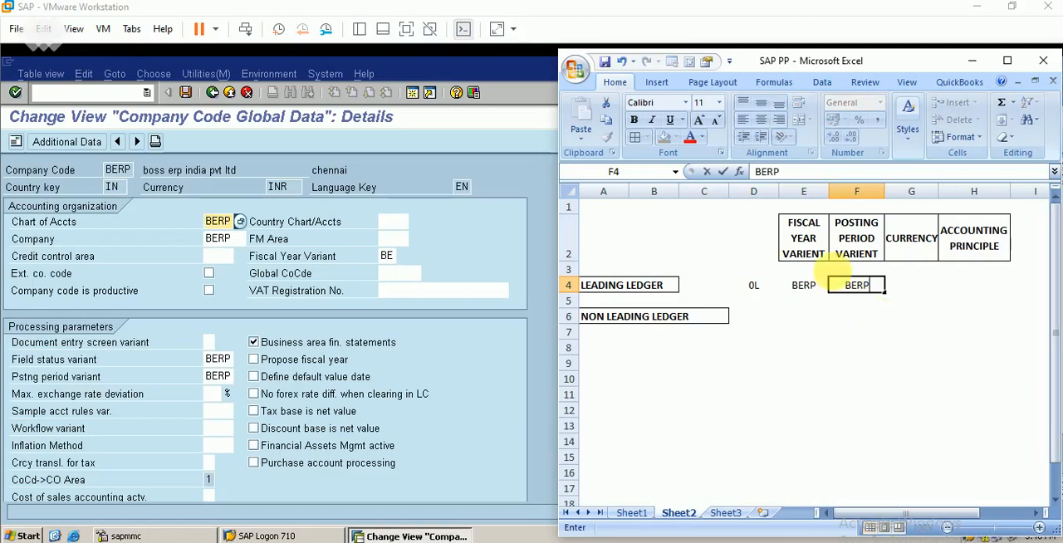
{"action": "key", "text": "Tab"}
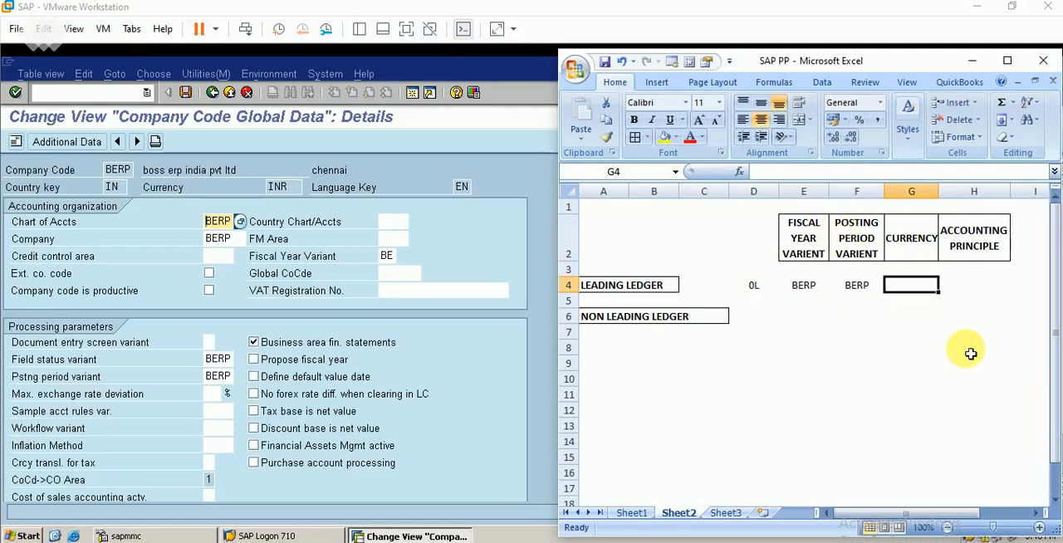
{"action": "type", "text": "INR"}
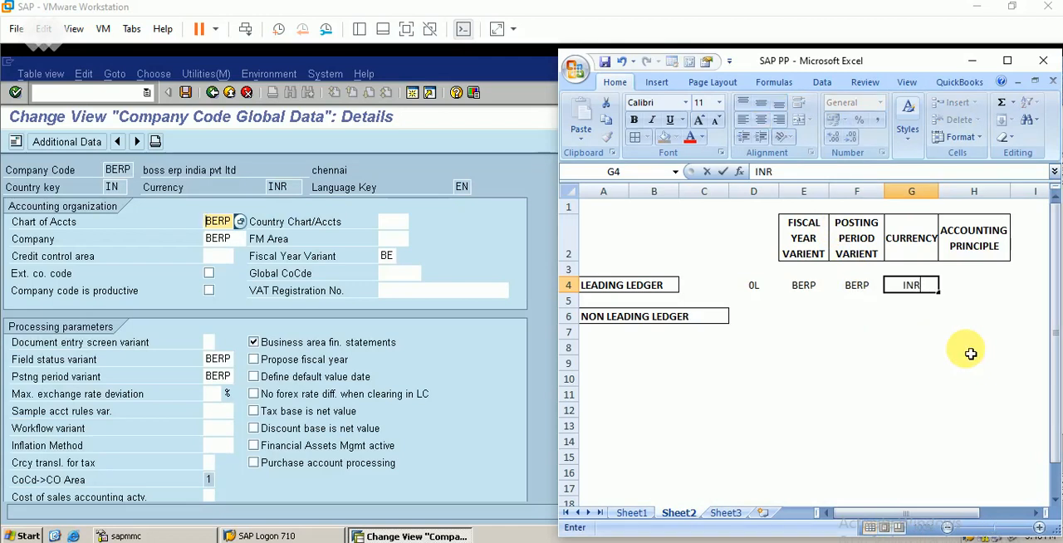
{"action": "key", "text": "Tab"}
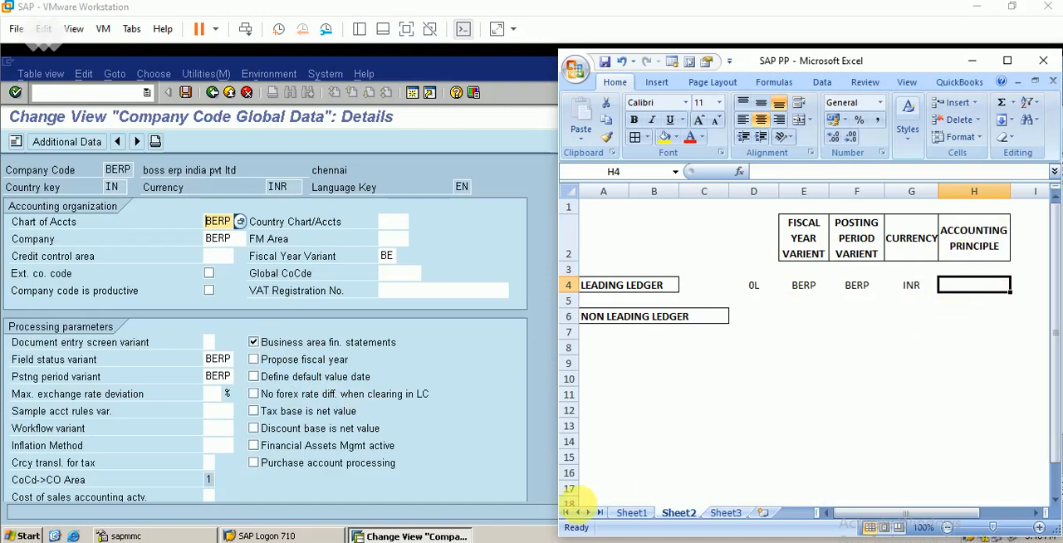
Set the leading ledger's fiscal year variant to BE in the Excel table.
{"action": "left_click", "coordinate": [205, 220]}
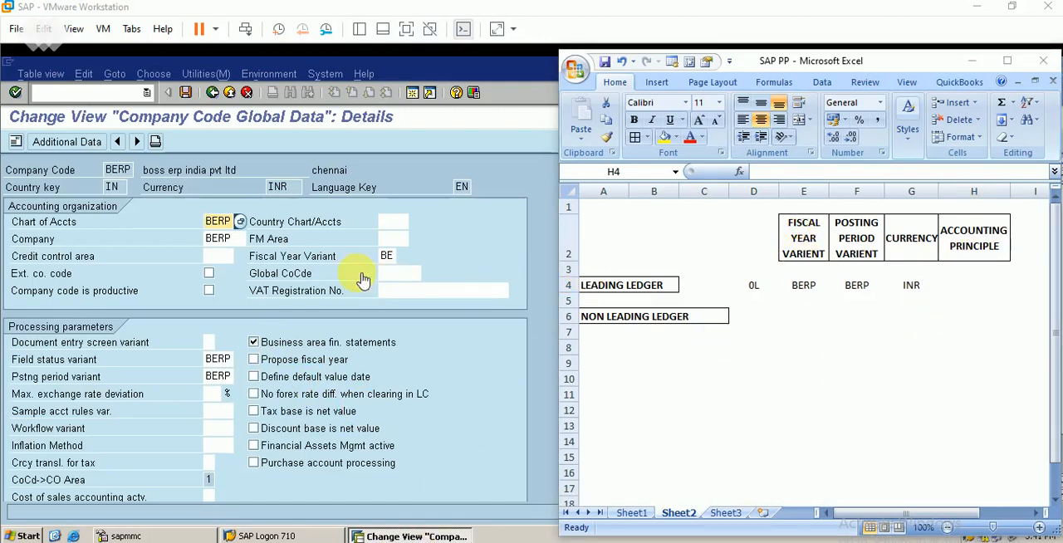
{"action": "left_click", "coordinate": [803, 285]}
{"action": "type", "text": "BE"}
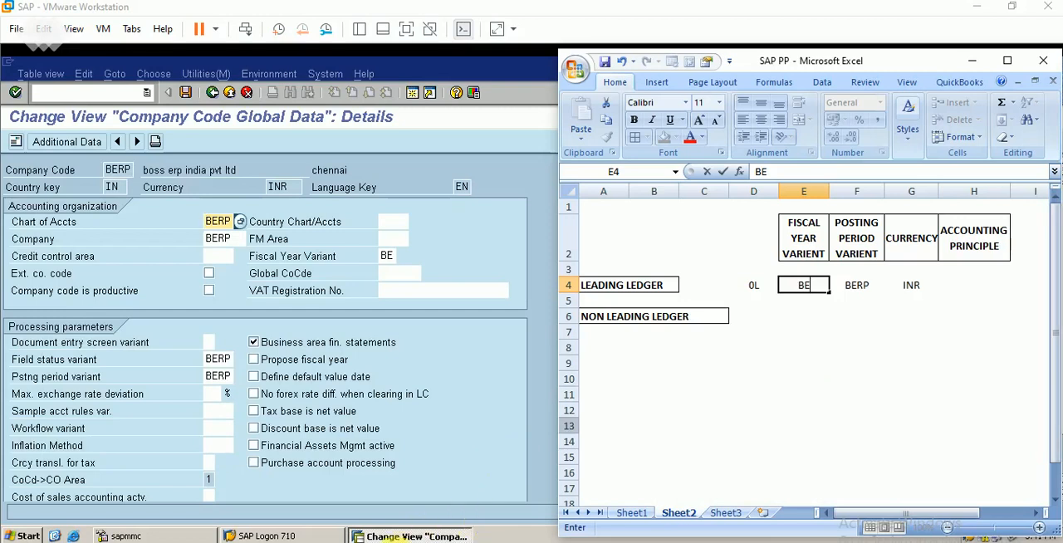
{"action": "left_click", "coordinate": [390, 541]}
{"action": "left_click", "coordinate": [746, 431]}
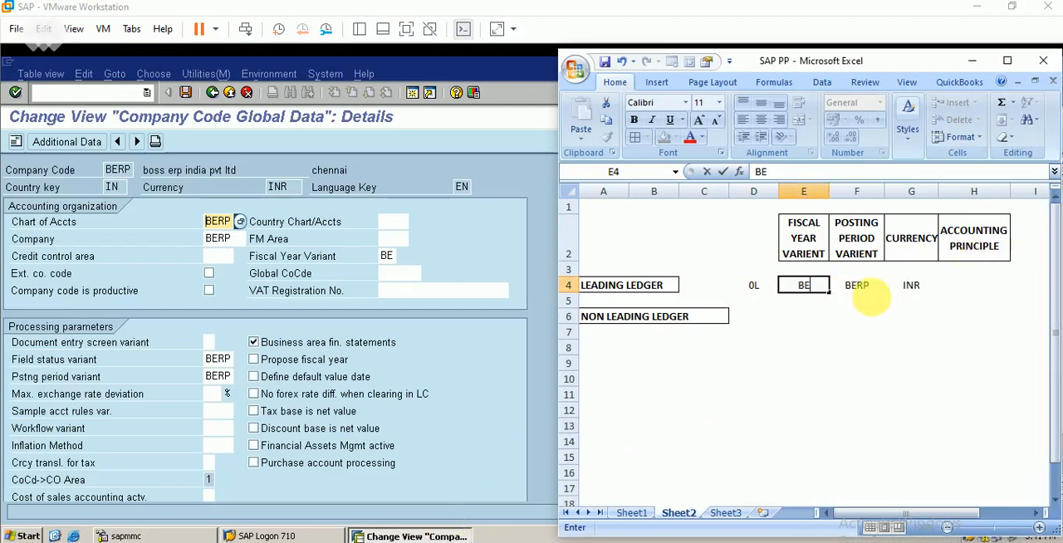
Switch back to SAP, leave the company code global data and collapse Global Parameters for Company Code in the IMG.
{"action": "left_click", "coordinate": [515, 184]}
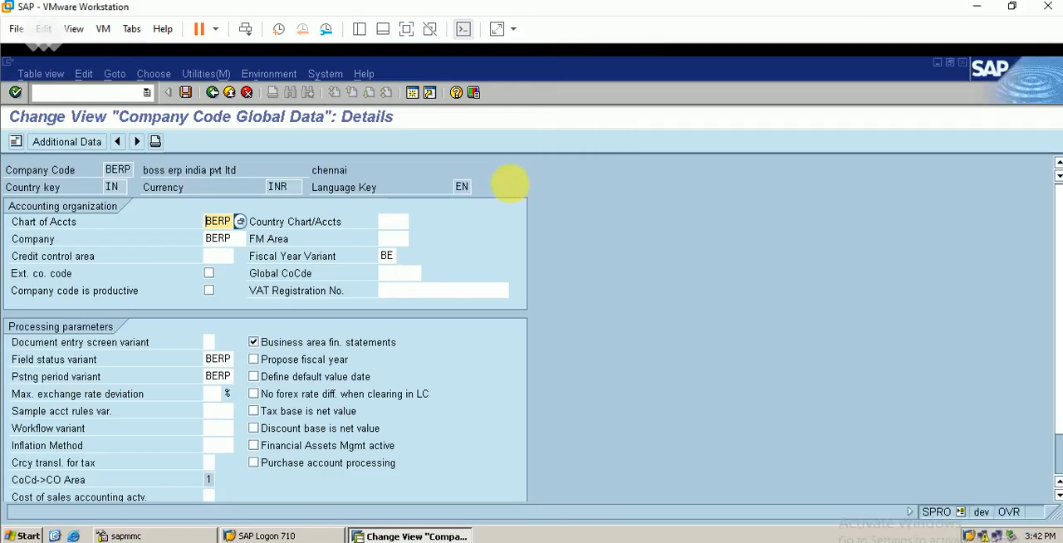
{"action": "left_click", "coordinate": [213, 93]}
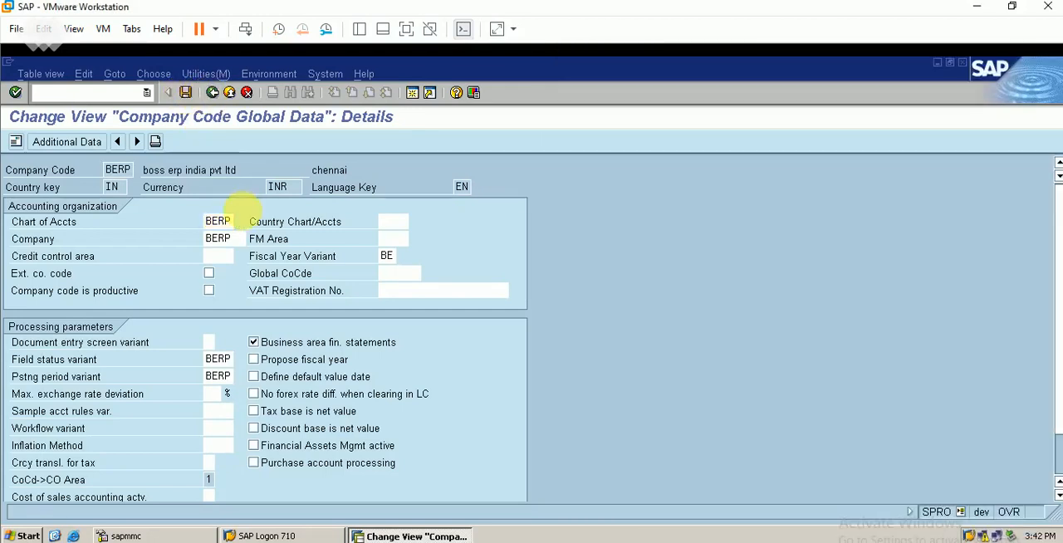
{"action": "left_click", "coordinate": [213, 92]}
{"action": "left_click", "coordinate": [57, 297]}
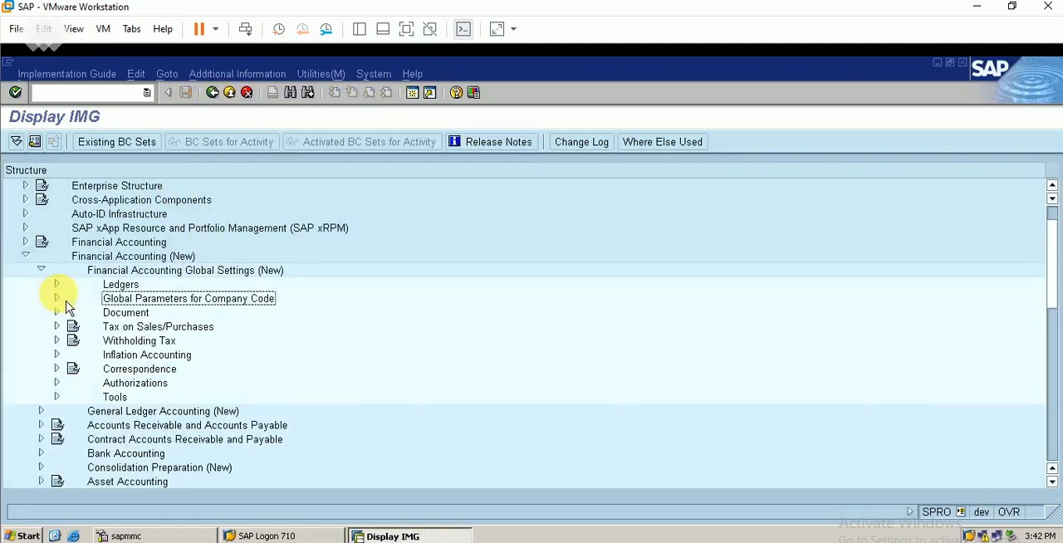
Examine the ledger group assignments of accounting principles and the defined accounting principles under Ledgers, Parallel Accounting, and return to the IMG.
{"action": "left_click", "coordinate": [56, 285]}
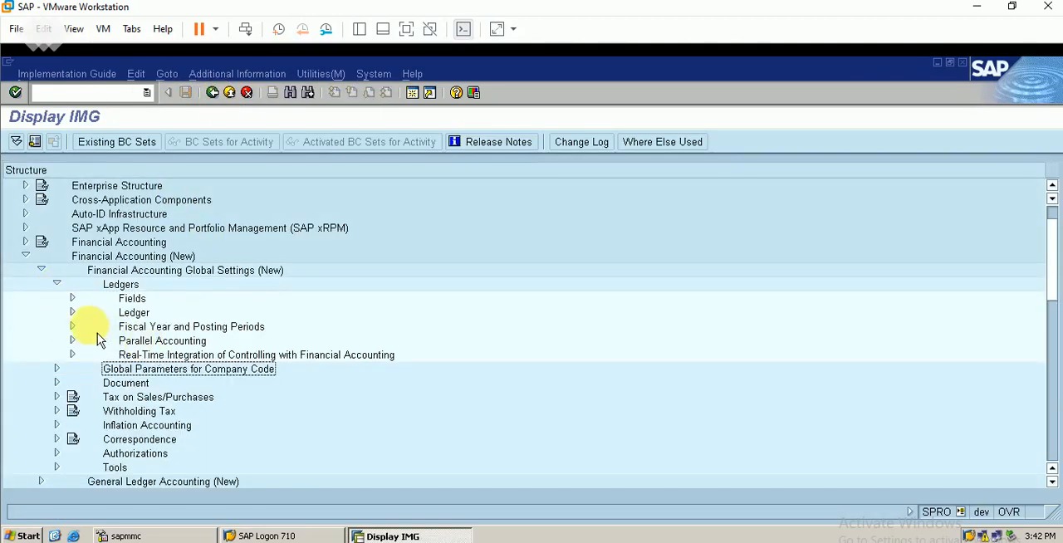
{"action": "left_click", "coordinate": [72, 312]}
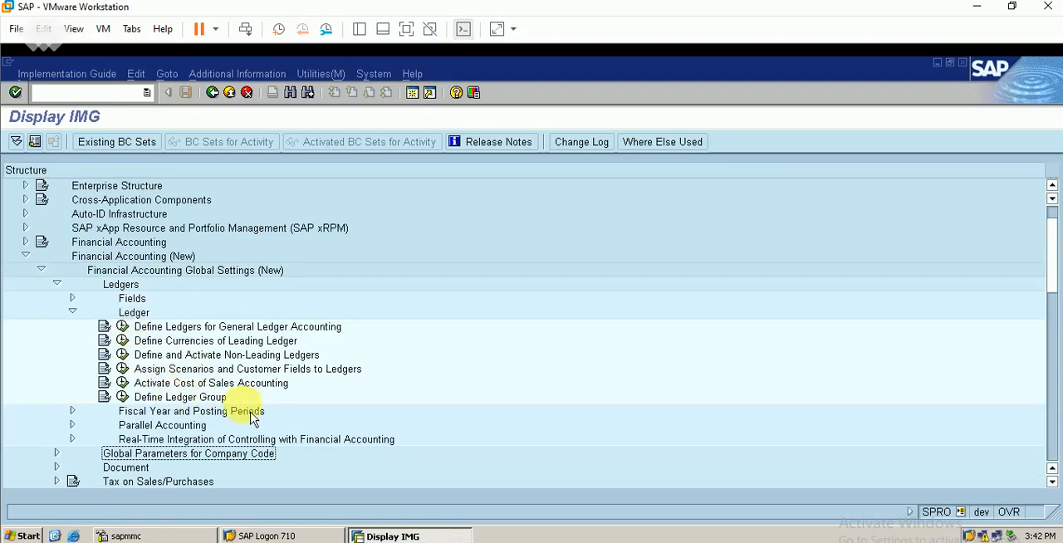
{"action": "left_click", "coordinate": [73, 312]}
{"action": "left_click", "coordinate": [72, 341]}
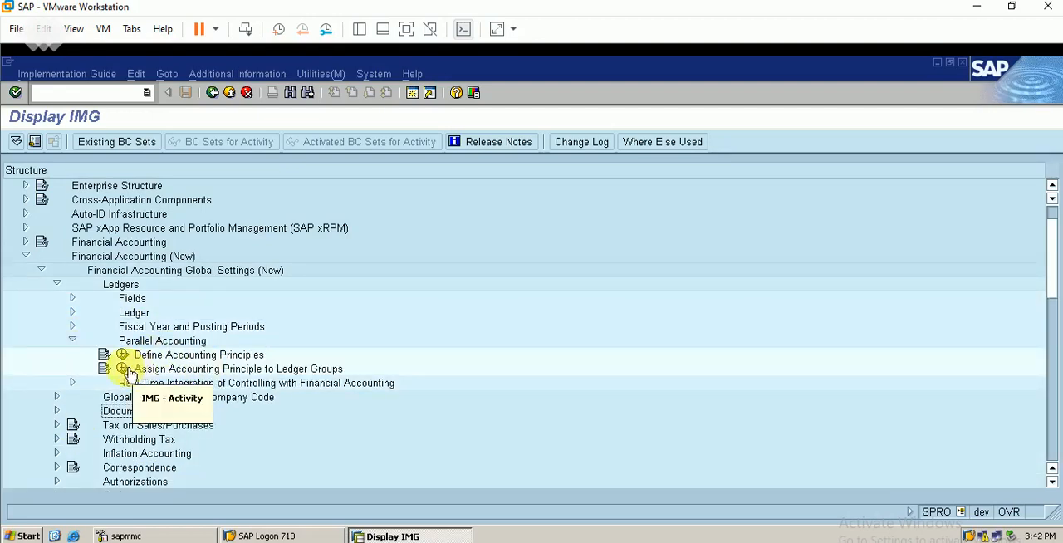
{"action": "left_click", "coordinate": [124, 368]}
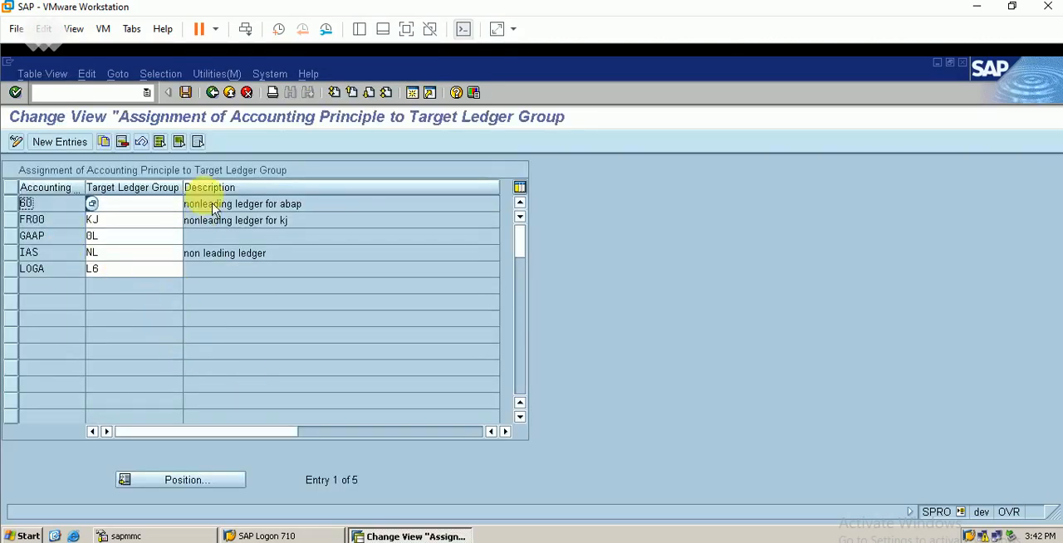
{"action": "left_click", "coordinate": [213, 92]}
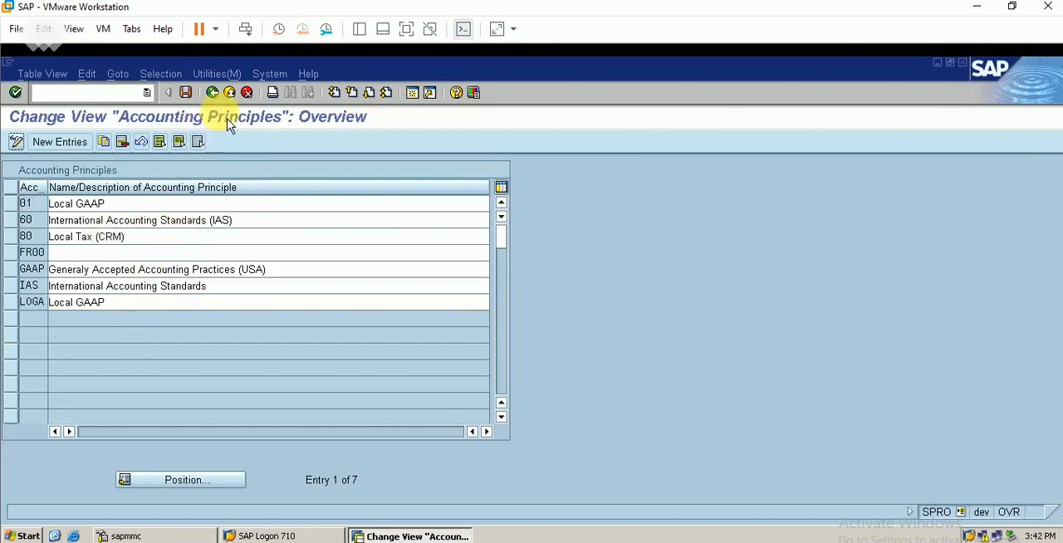
{"action": "left_click", "coordinate": [213, 92]}
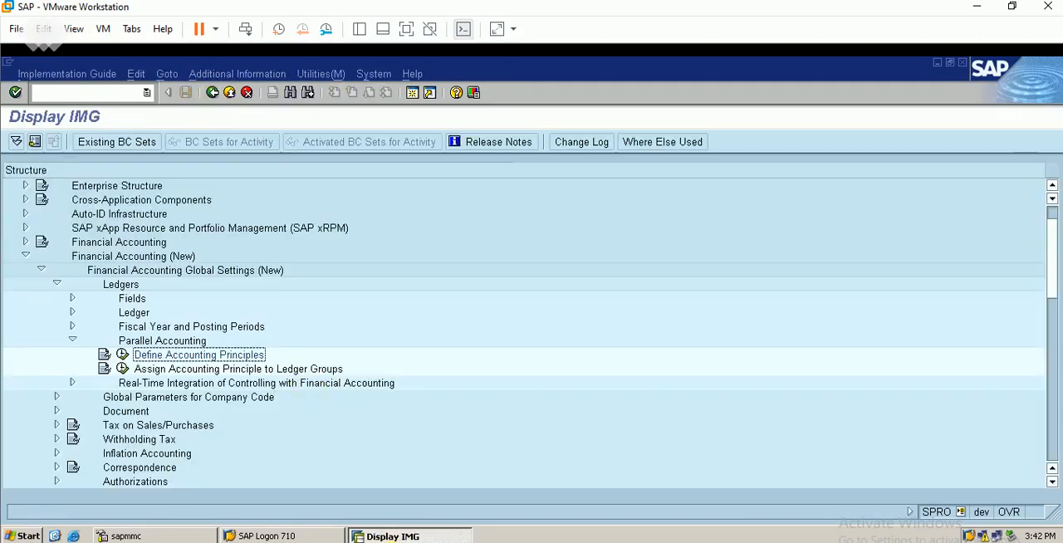
Open the assignment of accounting principles to ledger groups and look up the principle assigned to leading ledger 0L.
{"action": "key", "text": "Down"}
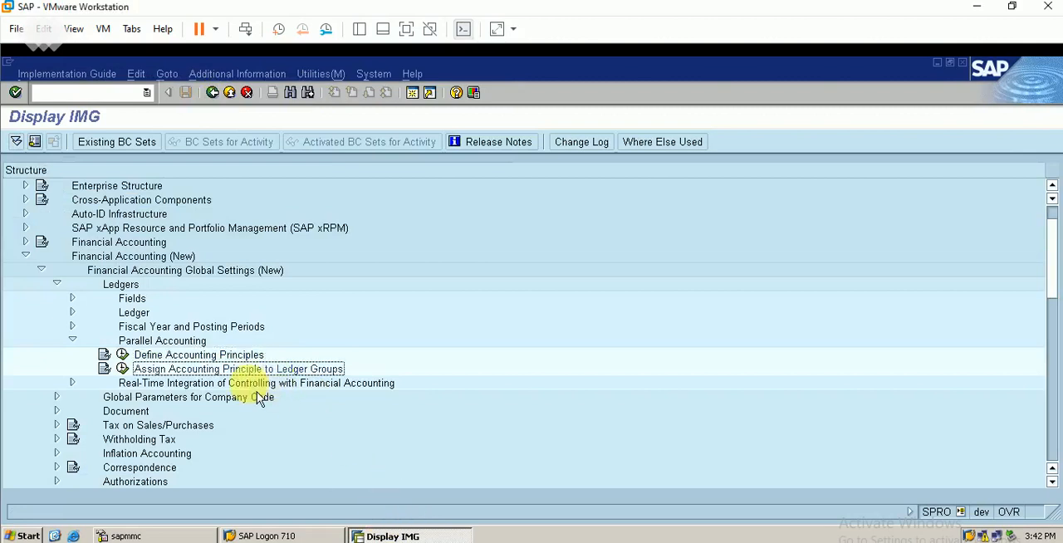
{"action": "left_click", "coordinate": [122, 368]}
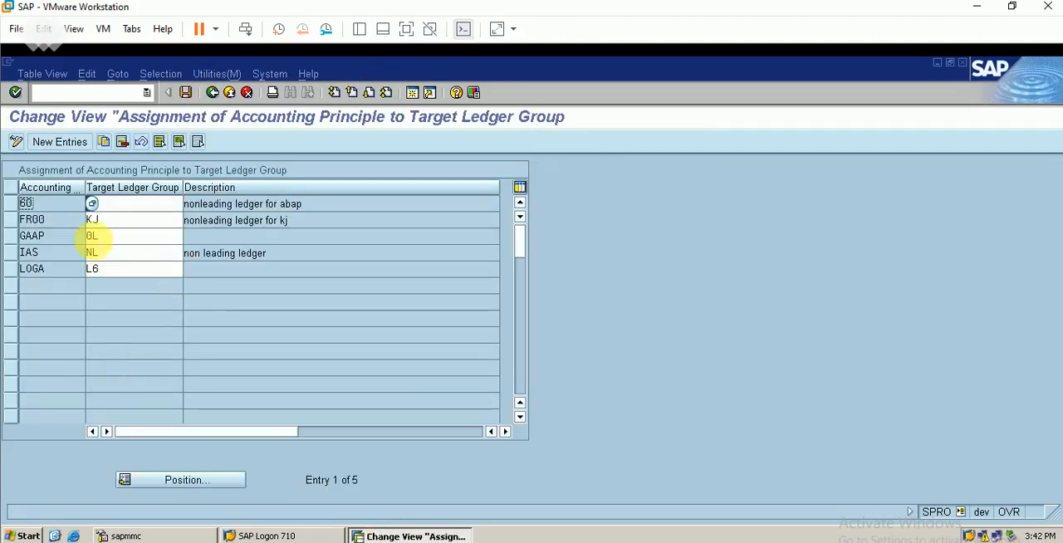
{"action": "left_click", "coordinate": [13, 241]}
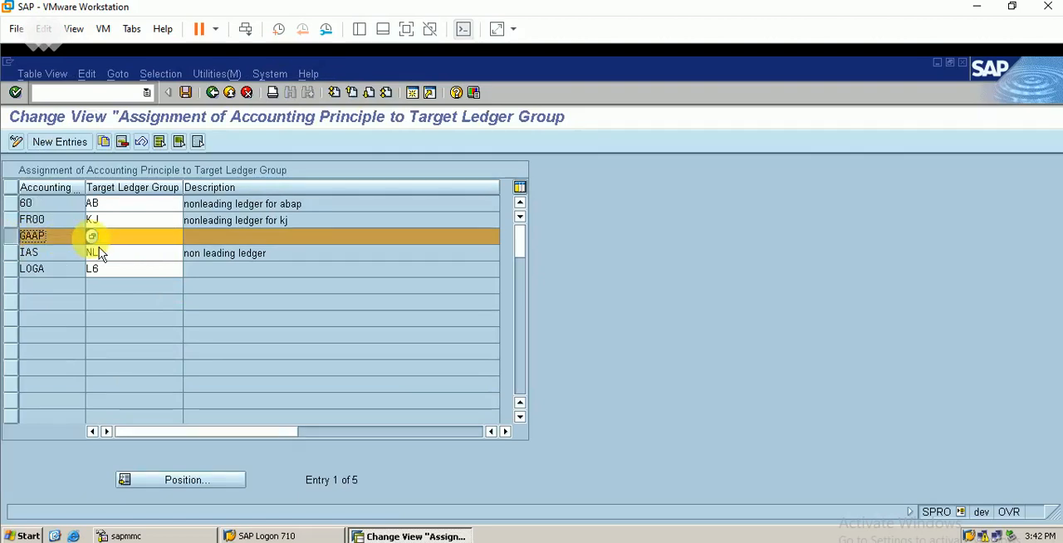
{"action": "left_click", "coordinate": [123, 237]}
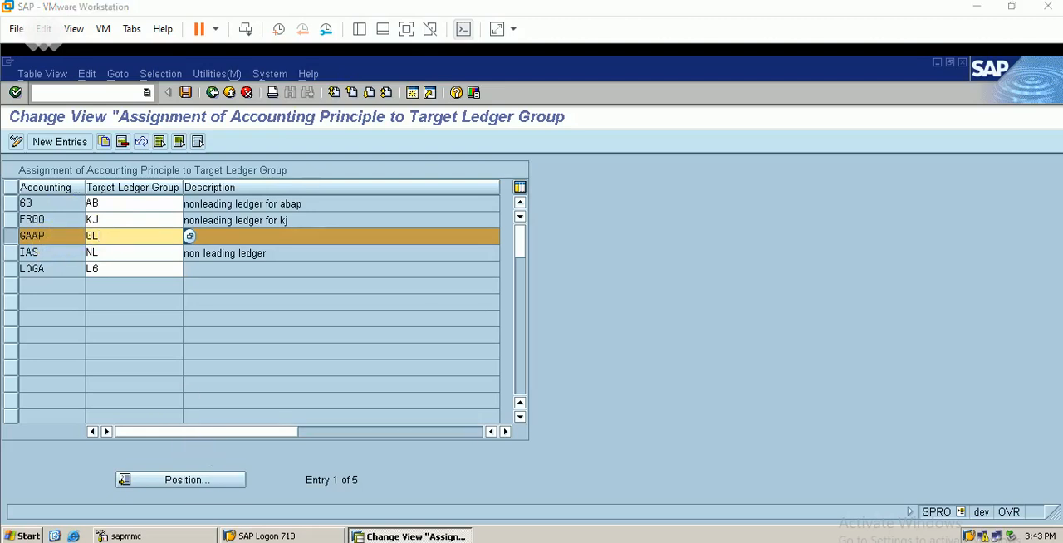
Switch to Excel and enter GAAP as the leading ledger's accounting principle.
{"action": "key", "text": "alt+Tab"}
{"action": "left_click", "coordinate": [977, 290]}
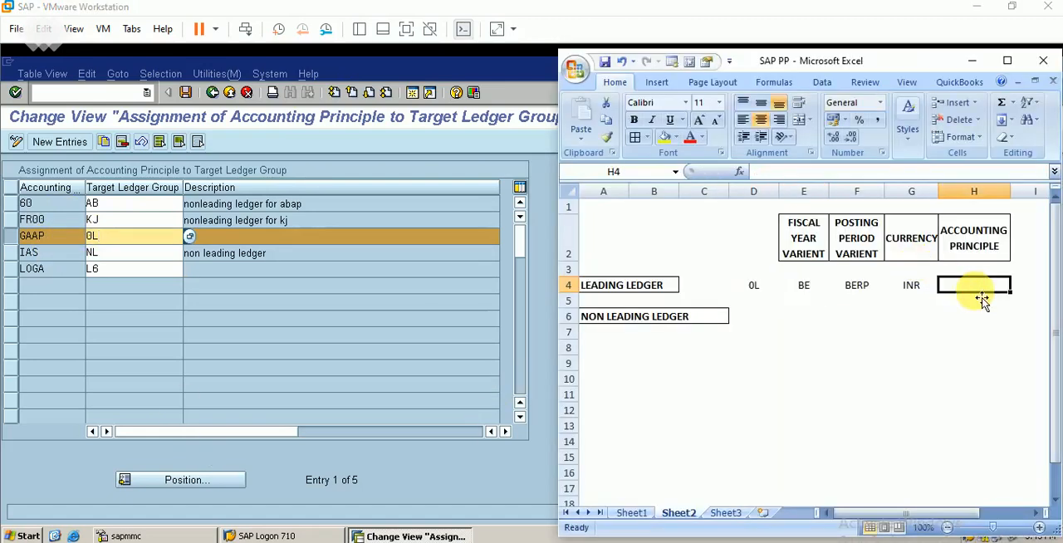
{"action": "type", "text": "GAAP"}
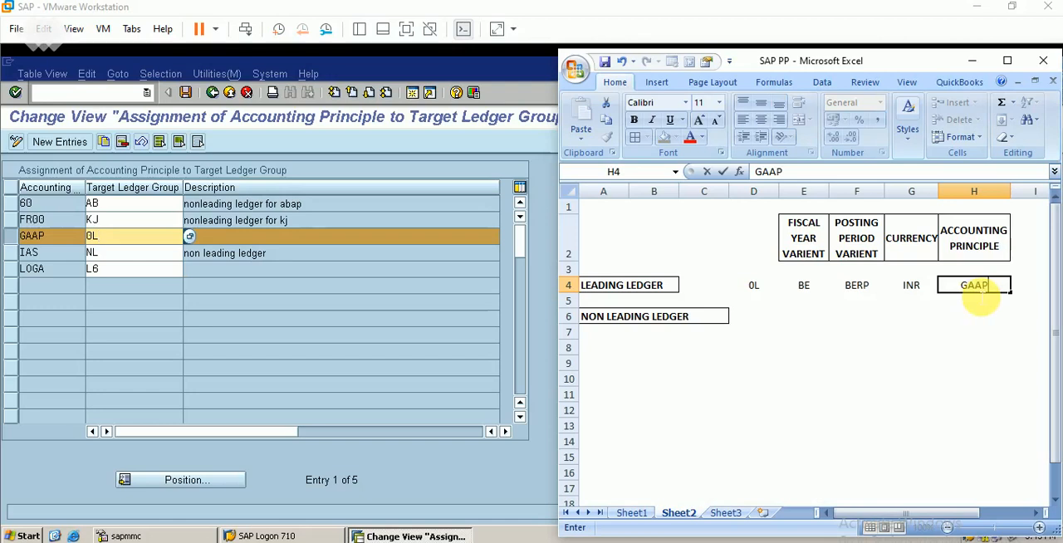
{"action": "left_click", "coordinate": [1024, 300]}
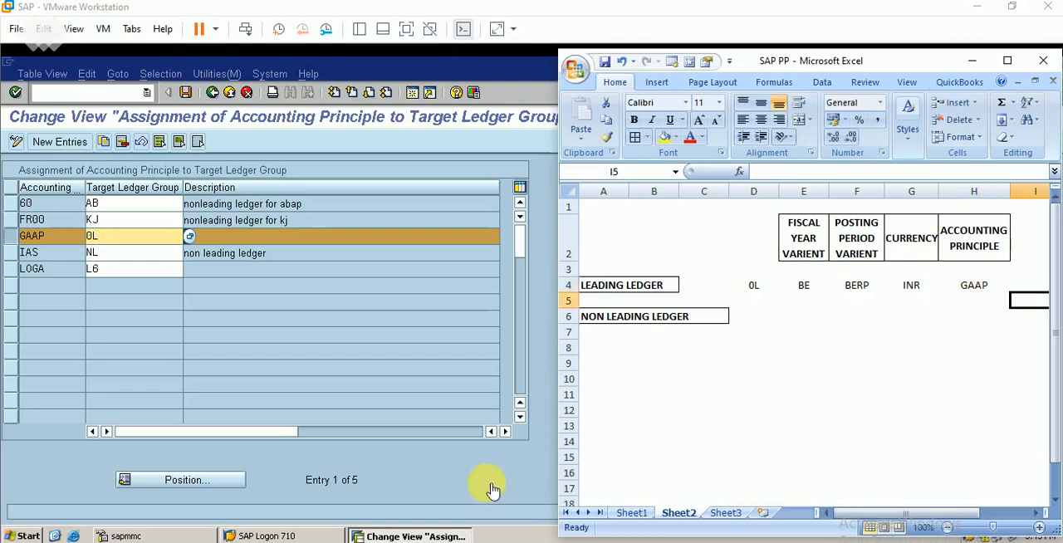
{"action": "left_click", "coordinate": [435, 541]}
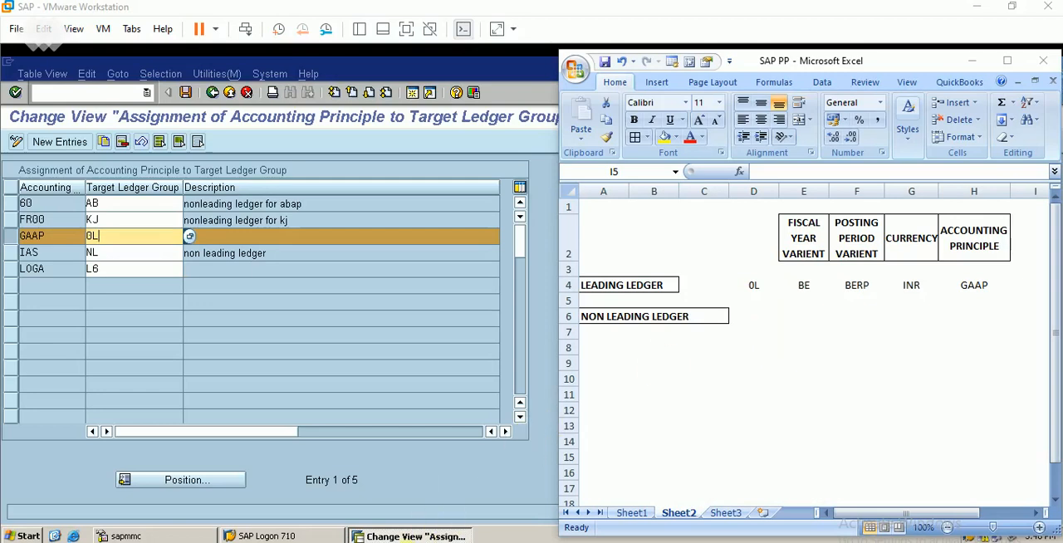
{"action": "left_click", "coordinate": [698, 407]}
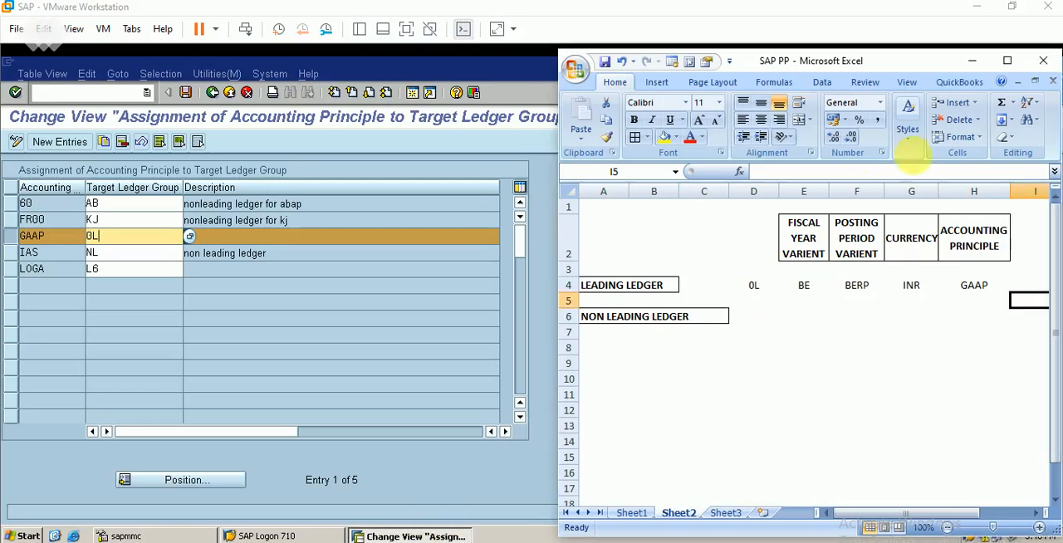
Switch back to SAP, leave the accounting principle assignment and open Define Ledgers for General Ledger Accounting under Ledgers, Ledger.
{"action": "left_click", "coordinate": [973, 60]}
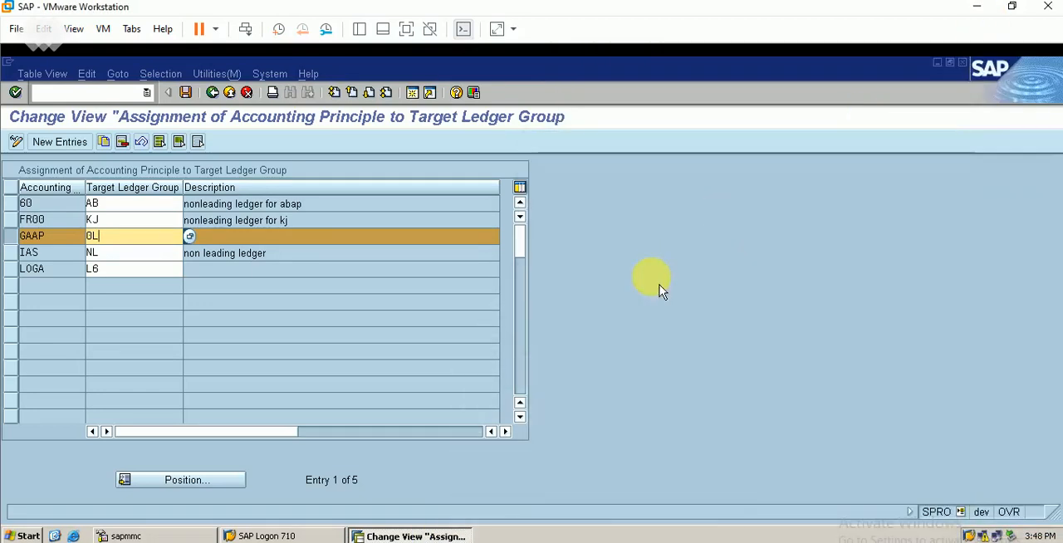
{"action": "left_click", "coordinate": [226, 94]}
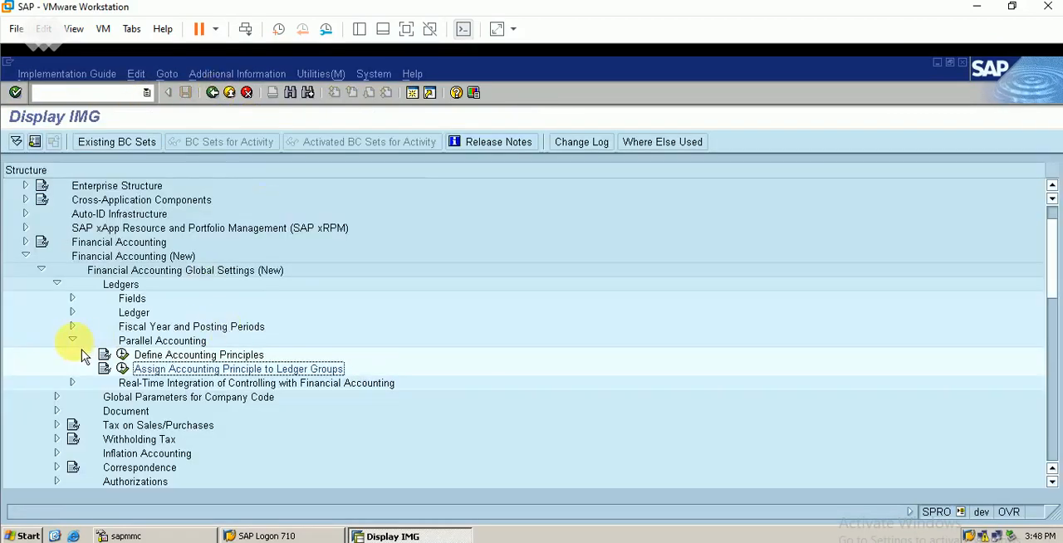
{"action": "left_click", "coordinate": [73, 339]}
{"action": "left_click", "coordinate": [73, 313]}
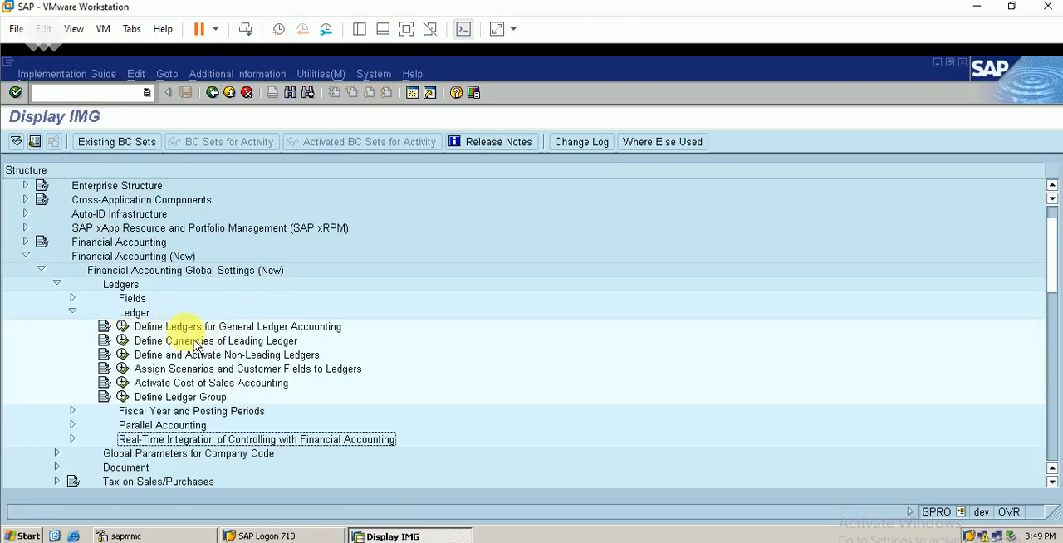
{"action": "left_click", "coordinate": [123, 328]}
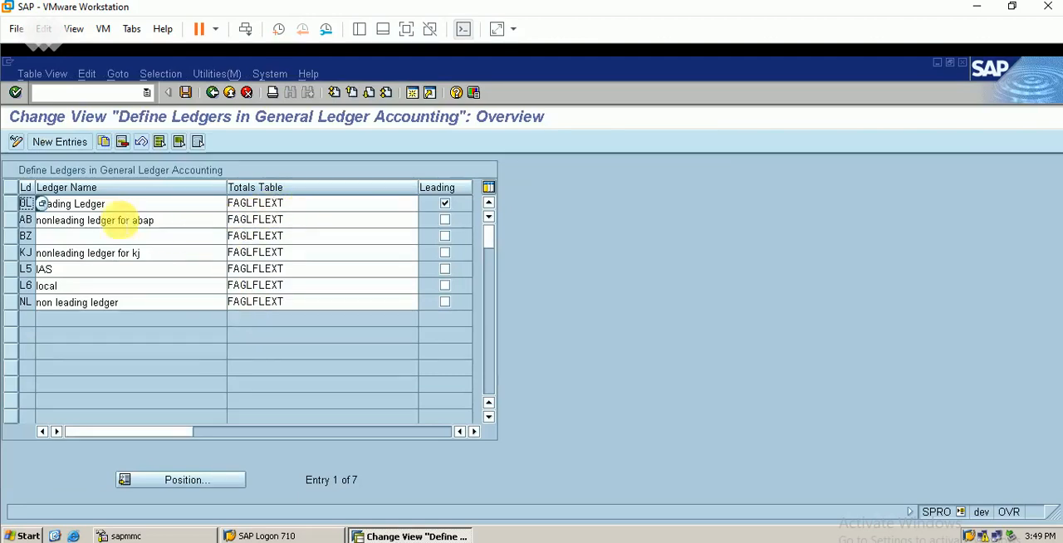
Examine the leading ledger 0L entry and choose FAGLFLEXT from the possible values for its totals table.
{"action": "left_click", "coordinate": [16, 208]}
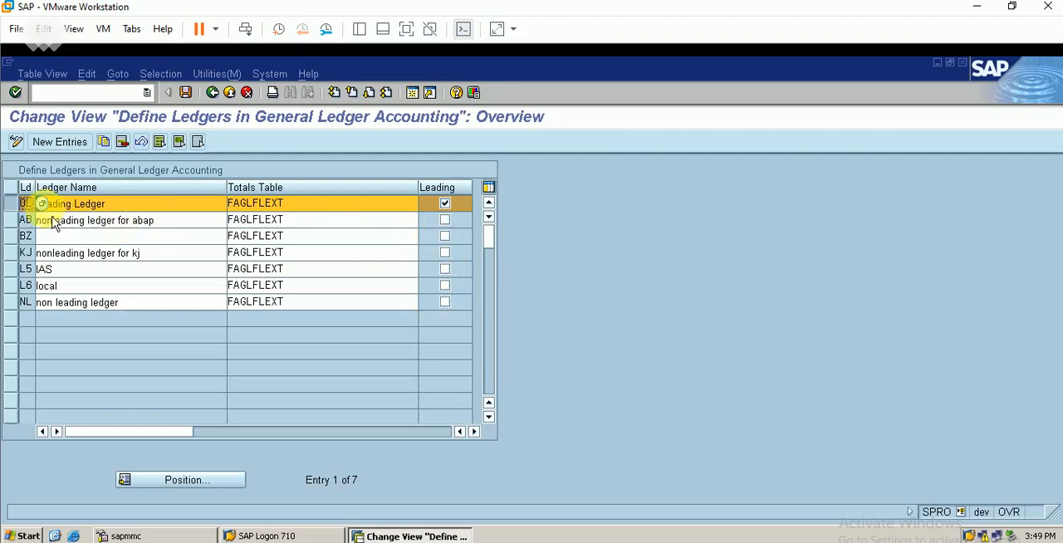
{"action": "left_click", "coordinate": [136, 203]}
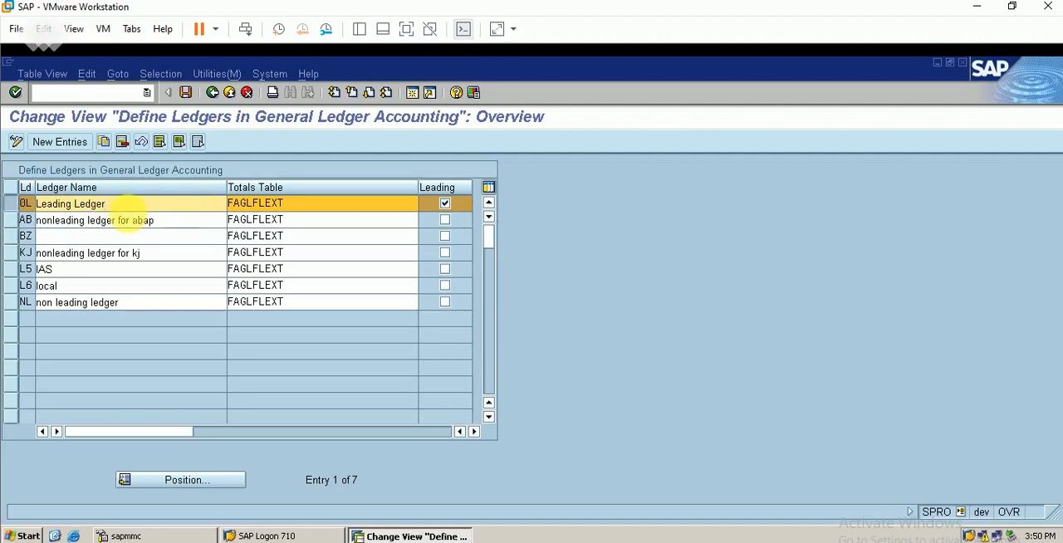
{"action": "left_click", "coordinate": [301, 207]}
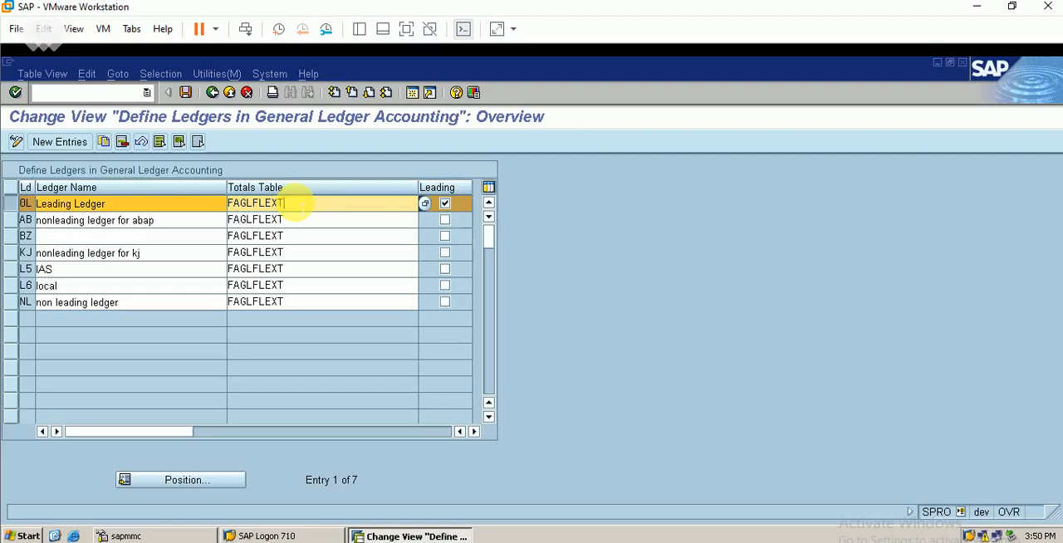
{"action": "left_click", "coordinate": [425, 204]}
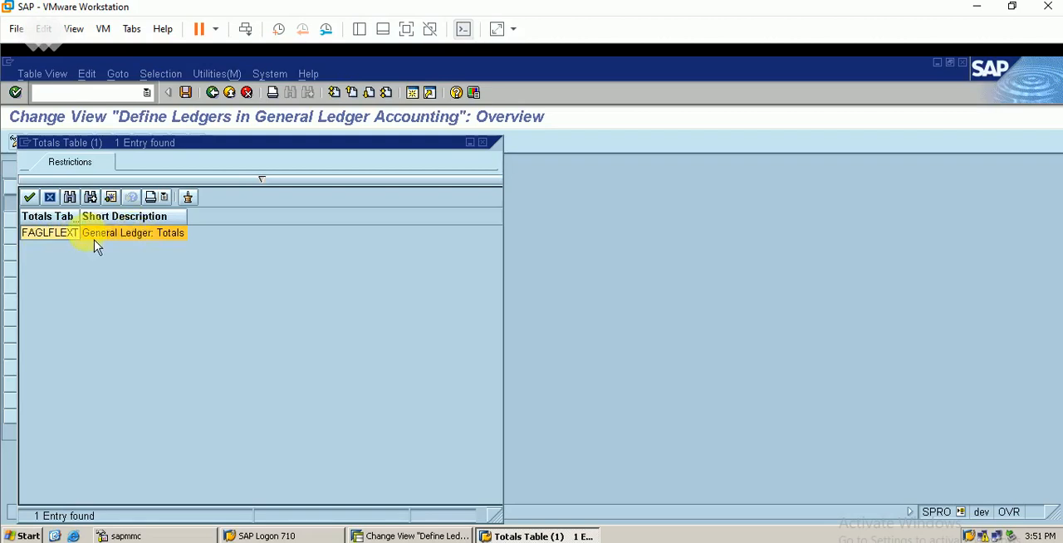
{"action": "double_click", "coordinate": [156, 235]}
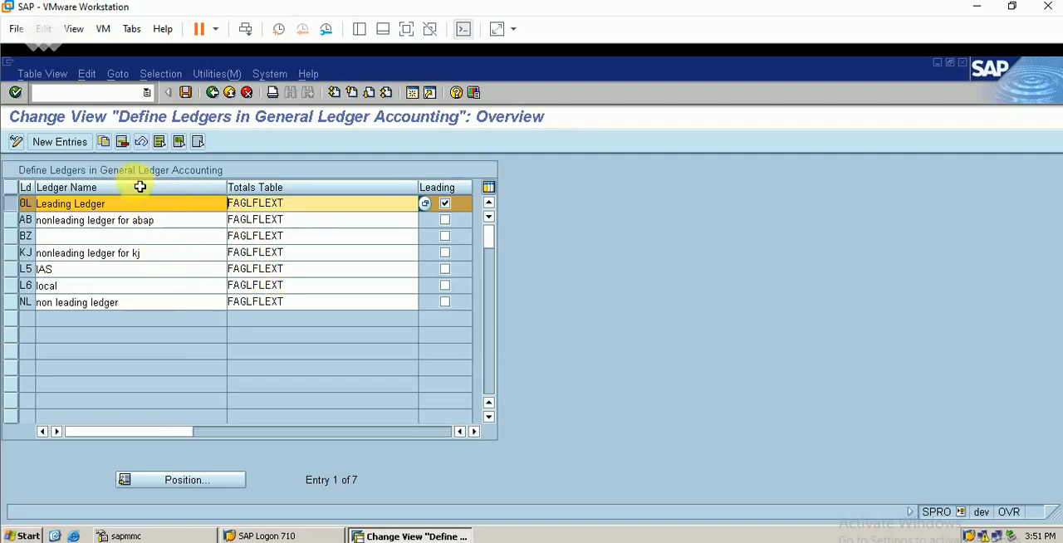
Start new ledger entries in SAP, and record BE as the non-leading ledger in the Excel table.
{"action": "left_click", "coordinate": [79, 149]}
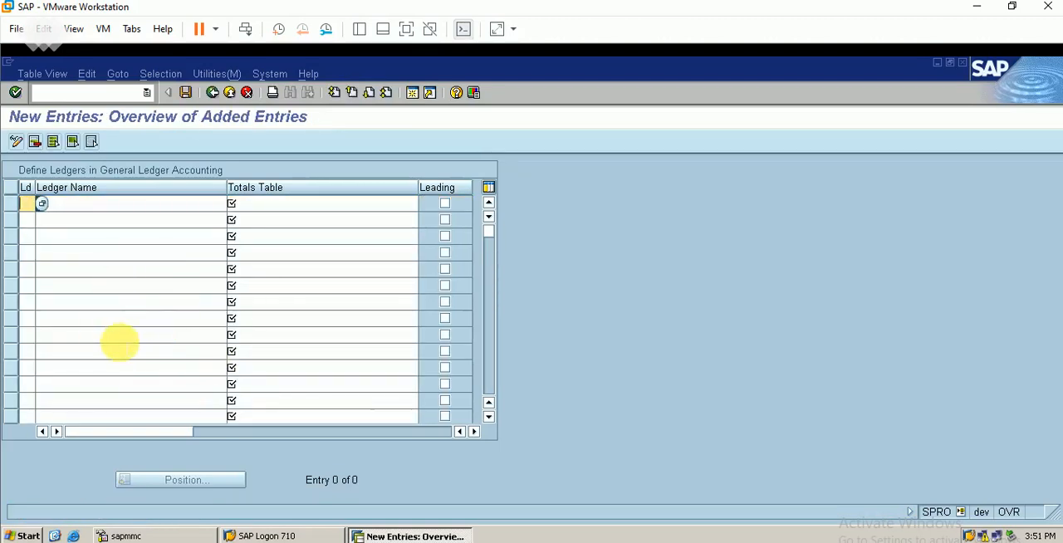
{"action": "left_click", "coordinate": [332, 498]}
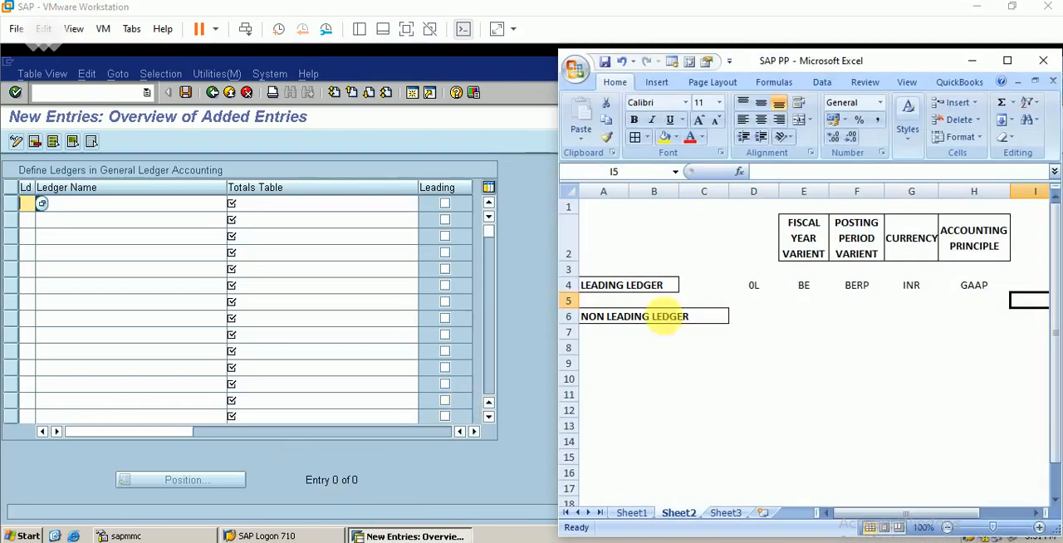
{"action": "left_click", "coordinate": [753, 317]}
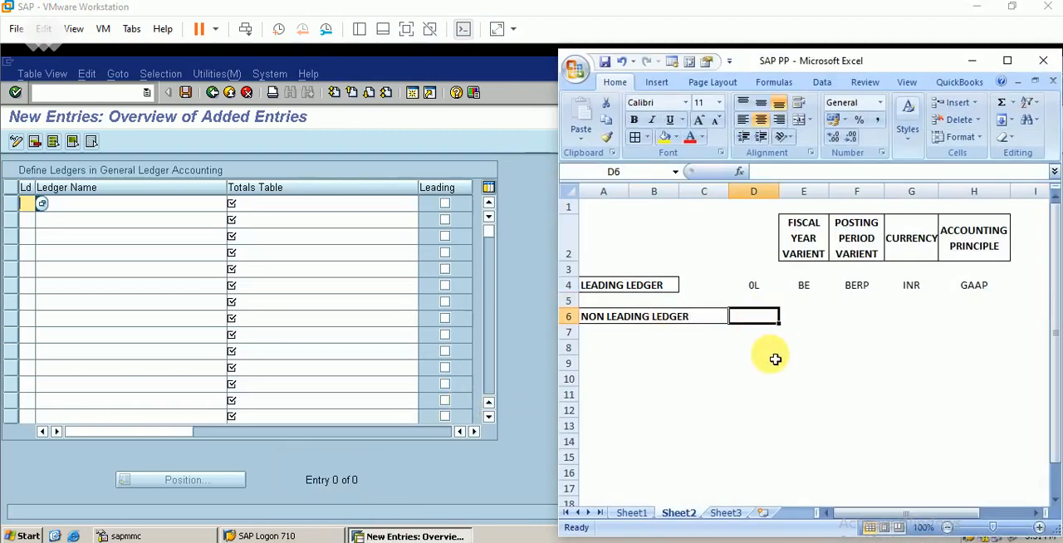
{"action": "type", "text": "BE"}
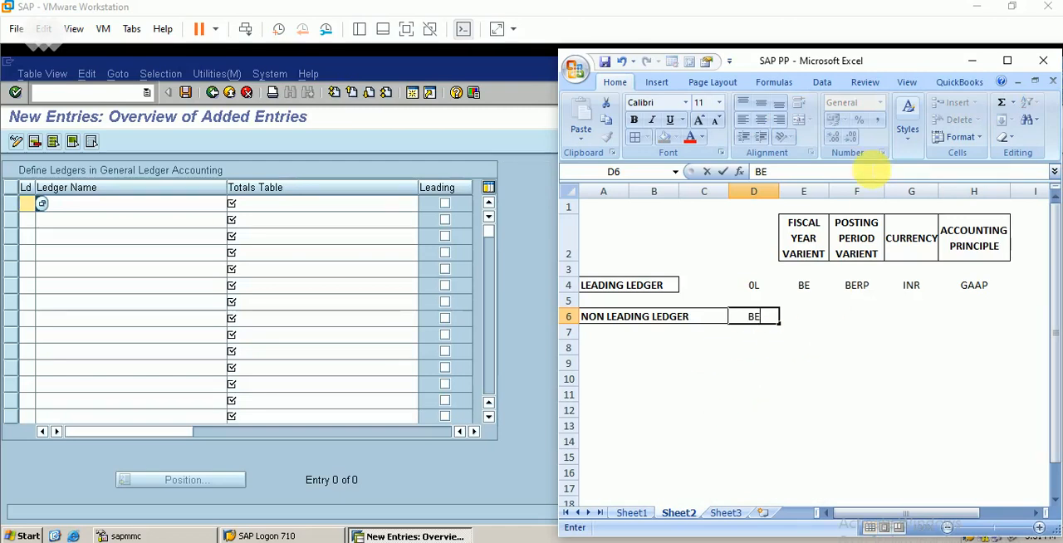
Switch back to SAP and enter ledger BE named "nonleading ledger for berp" with totals table FAGLFLEXT.
{"action": "left_click", "coordinate": [973, 61]}
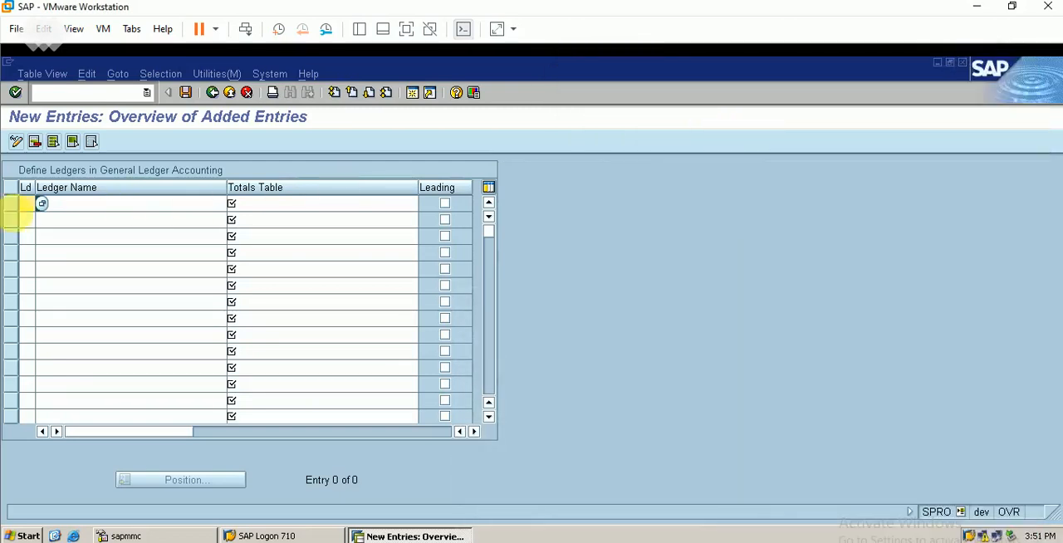
{"action": "key", "text": "Tab"}
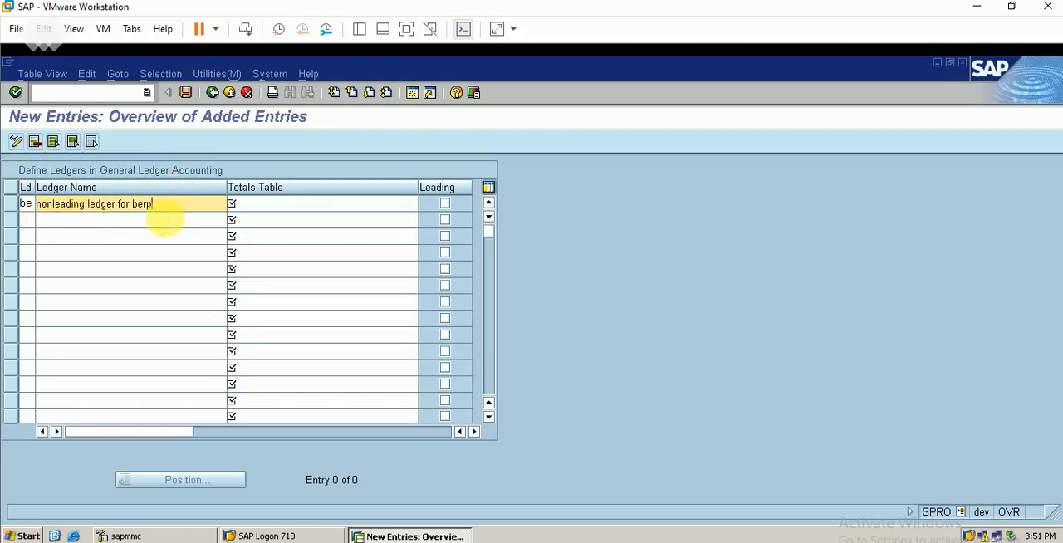
{"action": "left_click", "coordinate": [282, 205]}
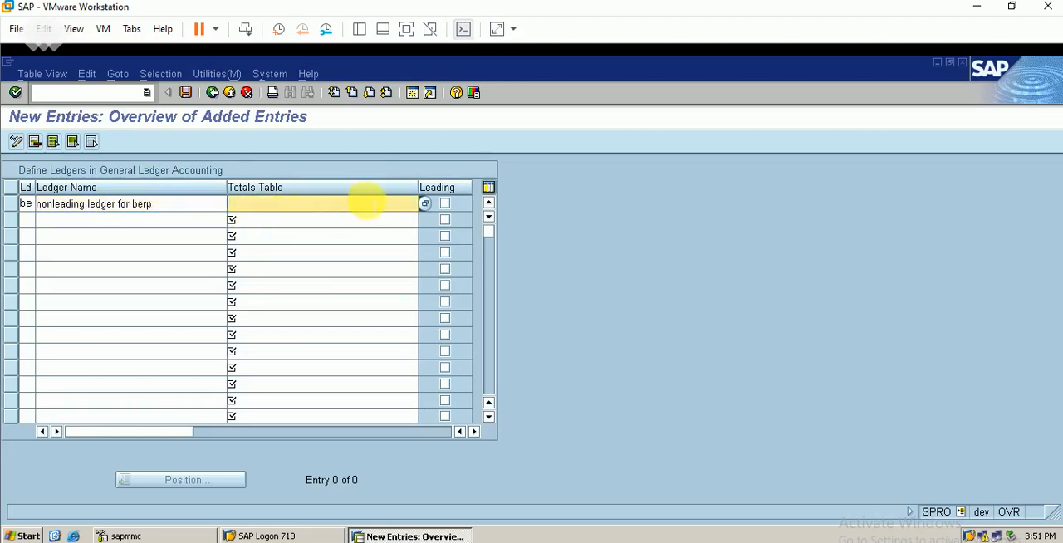
{"action": "left_click", "coordinate": [424, 205]}
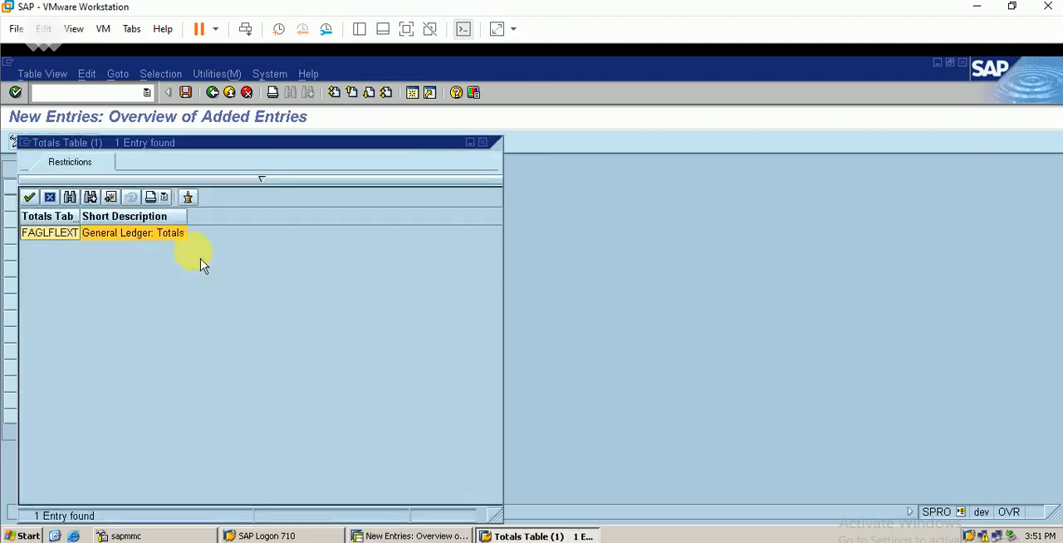
{"action": "double_click", "coordinate": [141, 235]}
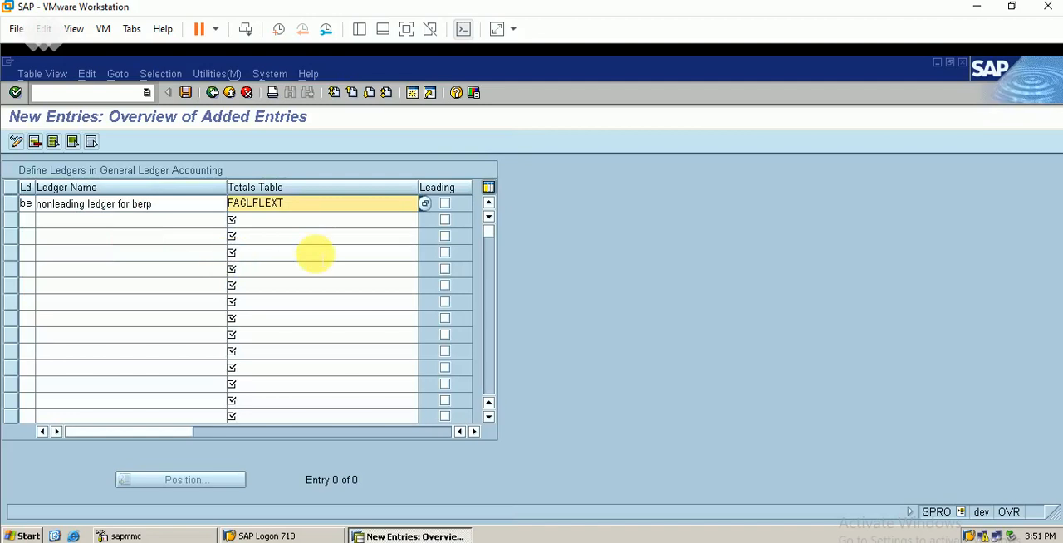
{"action": "key", "text": "Return"}
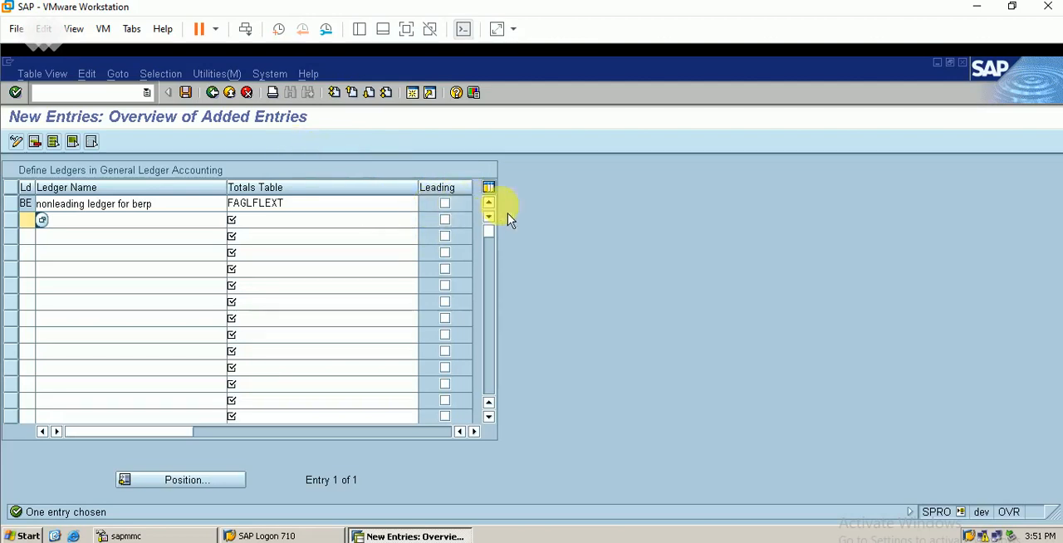
Save the new non-leading ledger BE and return to the ledger overview.
{"action": "left_click", "coordinate": [190, 93]}
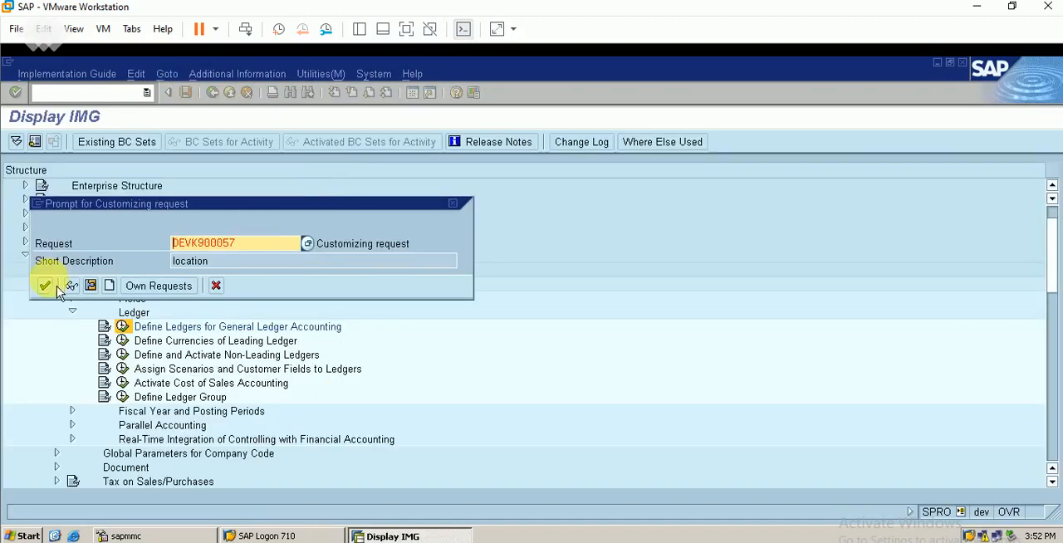
{"action": "left_click", "coordinate": [45, 286]}
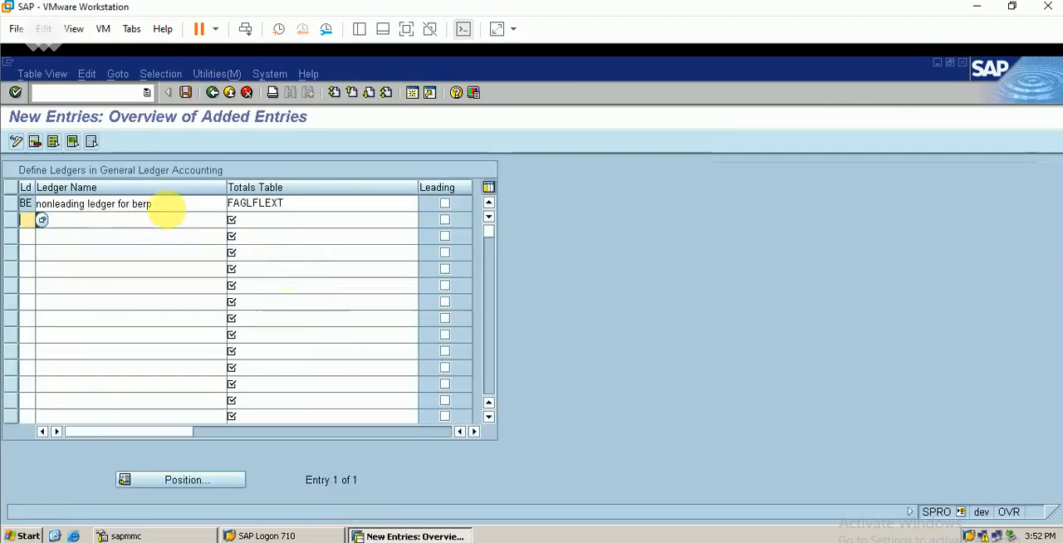
{"action": "left_click", "coordinate": [185, 92]}
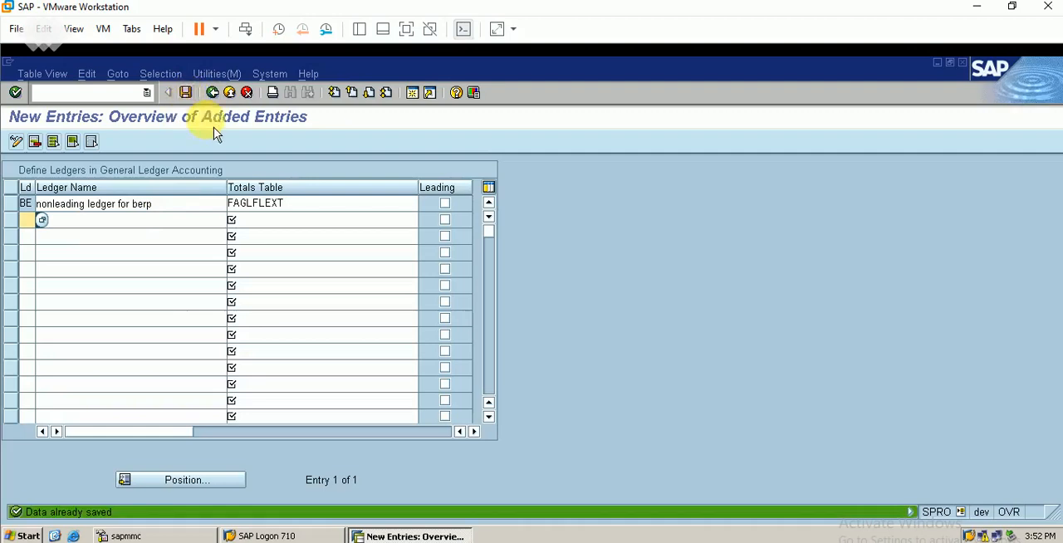
{"action": "left_click", "coordinate": [212, 92]}
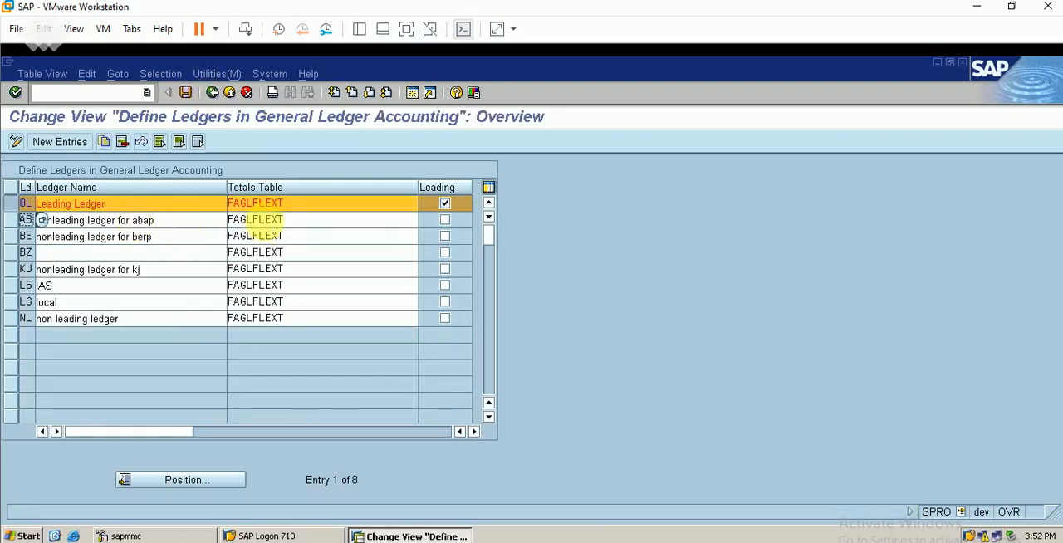
Leave only ledger BE selected in the ledger overview and return to the IMG.
{"action": "left_click", "coordinate": [10, 235]}
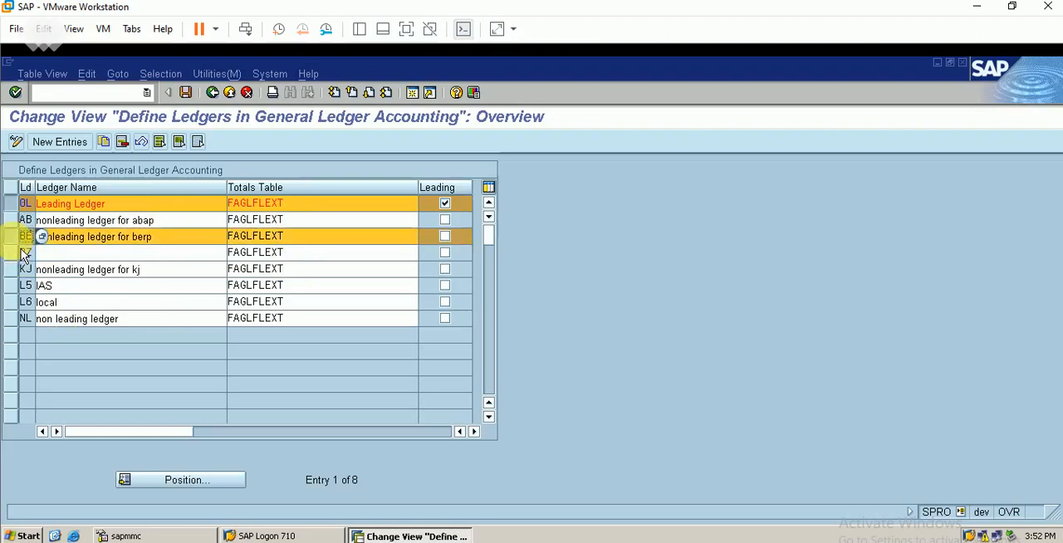
{"action": "left_click", "coordinate": [10, 204]}
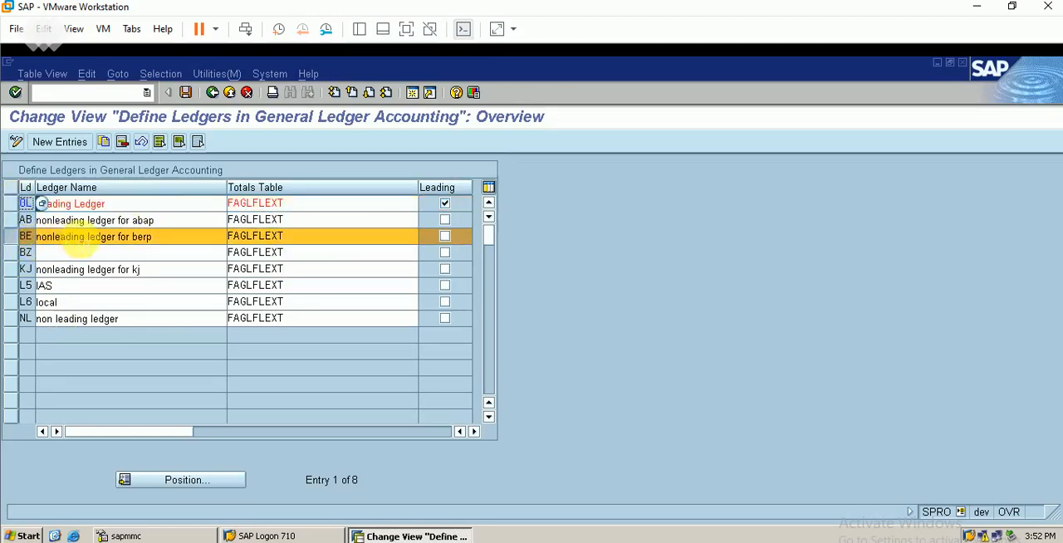
{"action": "left_click", "coordinate": [213, 93]}
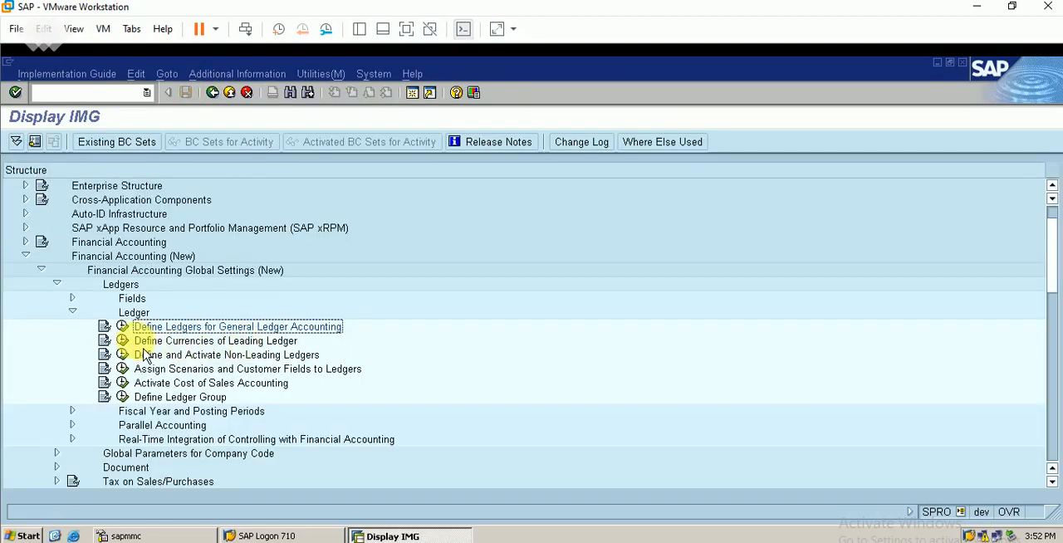
Open the currency settings of the leading ledger and look for company code BERP in the overview.
{"action": "left_click", "coordinate": [132, 343]}
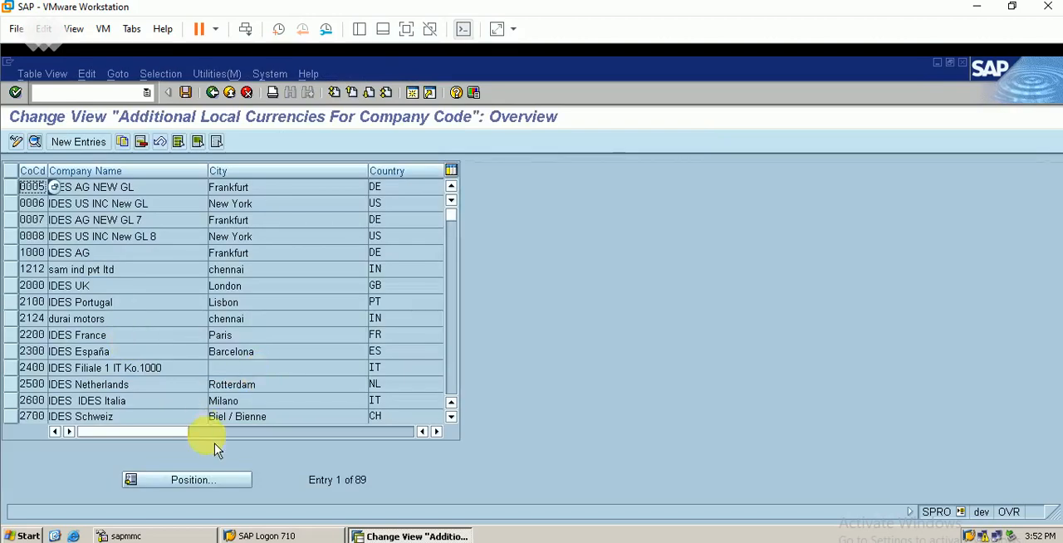
{"action": "left_click", "coordinate": [202, 485]}
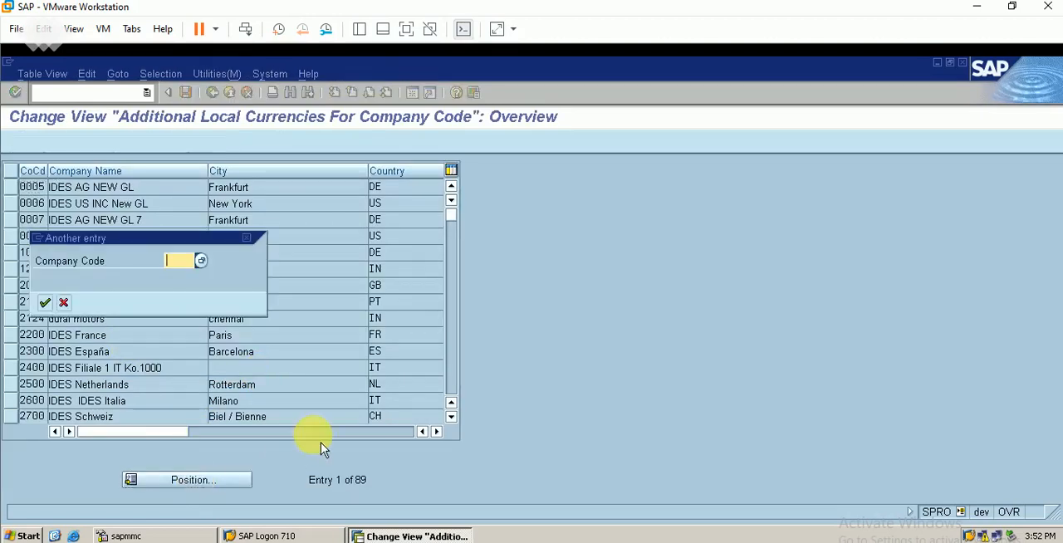
{"action": "type", "text": "ber"}
{"action": "key", "text": "Return"}
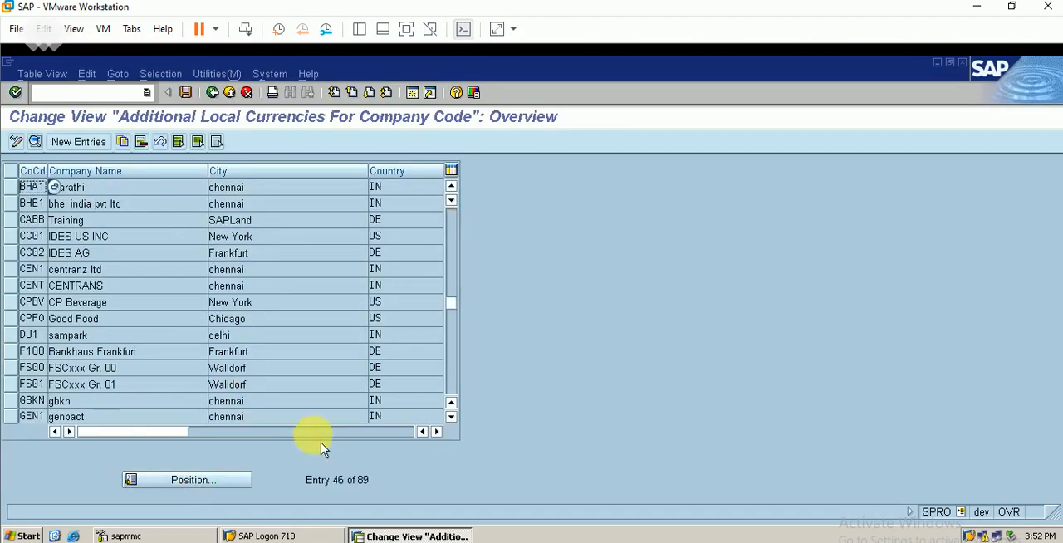
Start a new local currency entry for company code BERP and view the translation date types for its first local currency.
{"action": "left_click", "coordinate": [93, 149]}
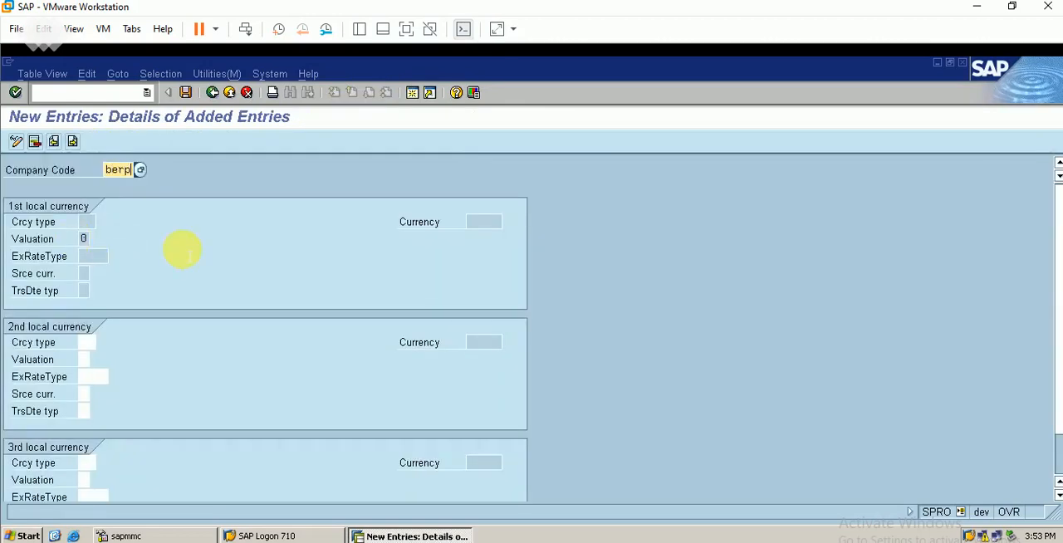
{"action": "key", "text": "Return"}
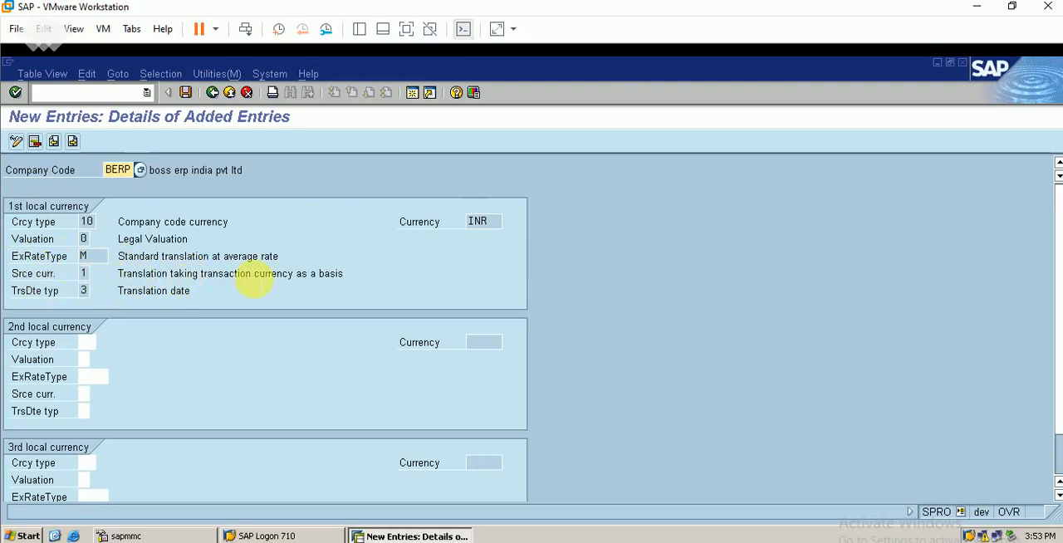
{"action": "left_click", "coordinate": [83, 289]}
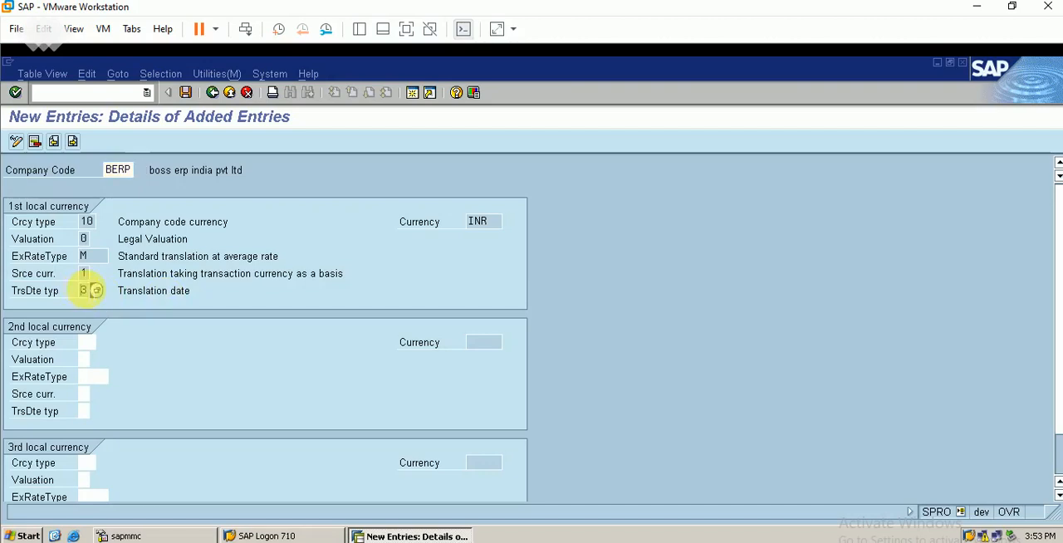
{"action": "left_click", "coordinate": [96, 291]}
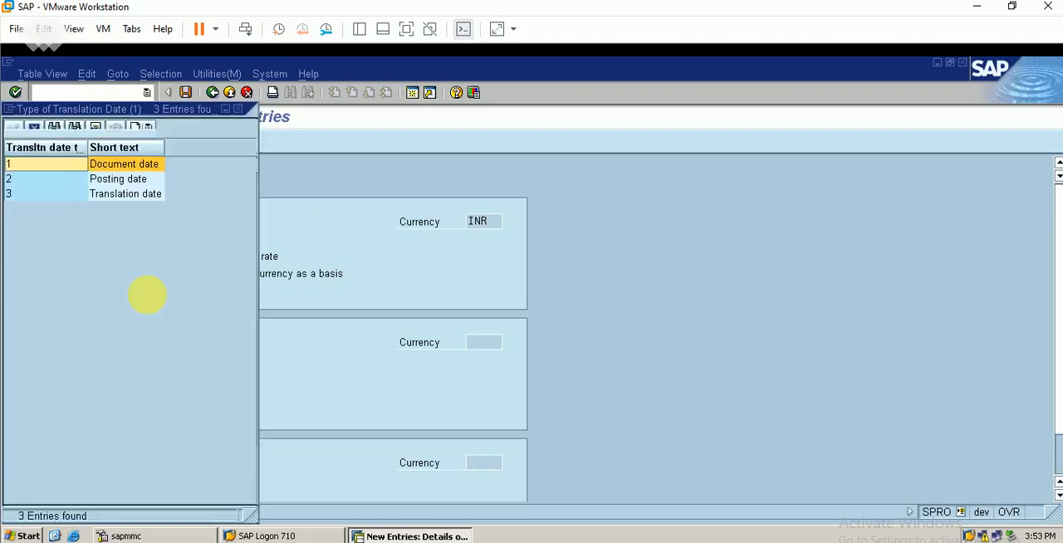
{"action": "left_click", "coordinate": [135, 198]}
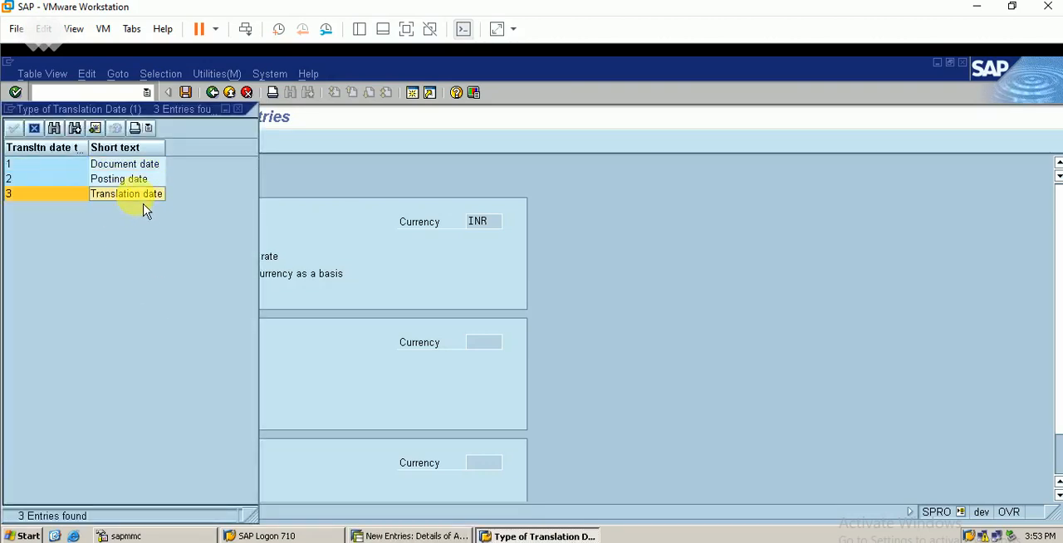
{"action": "left_click", "coordinate": [239, 109]}
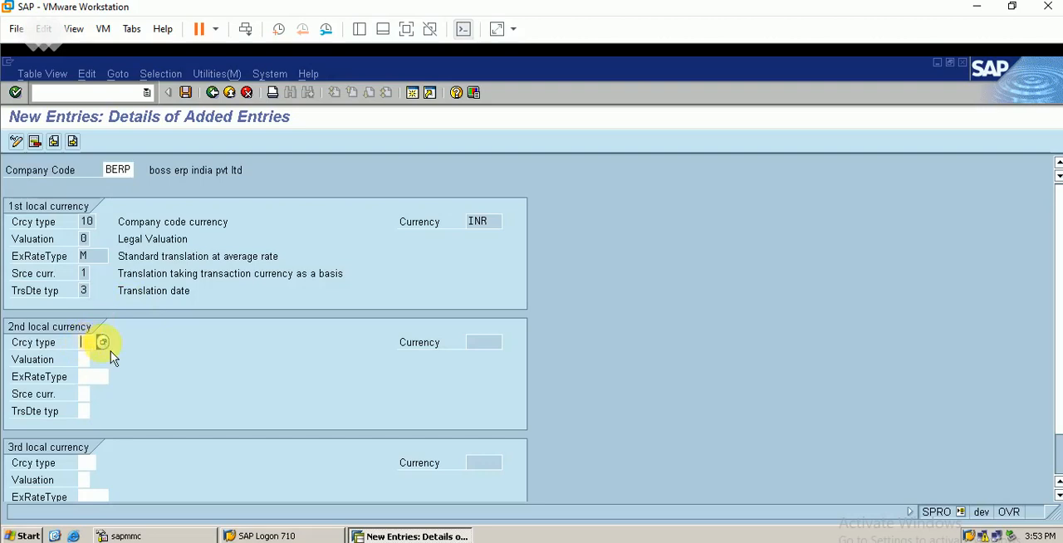
Try to set the second local currency of BERP to currency type 30, Group currency.
{"action": "left_click", "coordinate": [102, 343]}
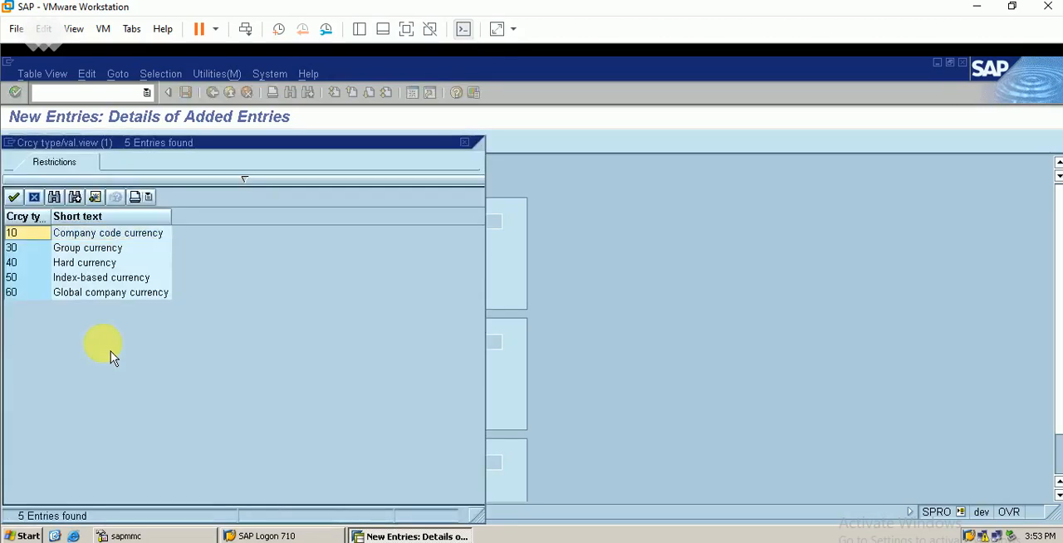
{"action": "double_click", "coordinate": [92, 247]}
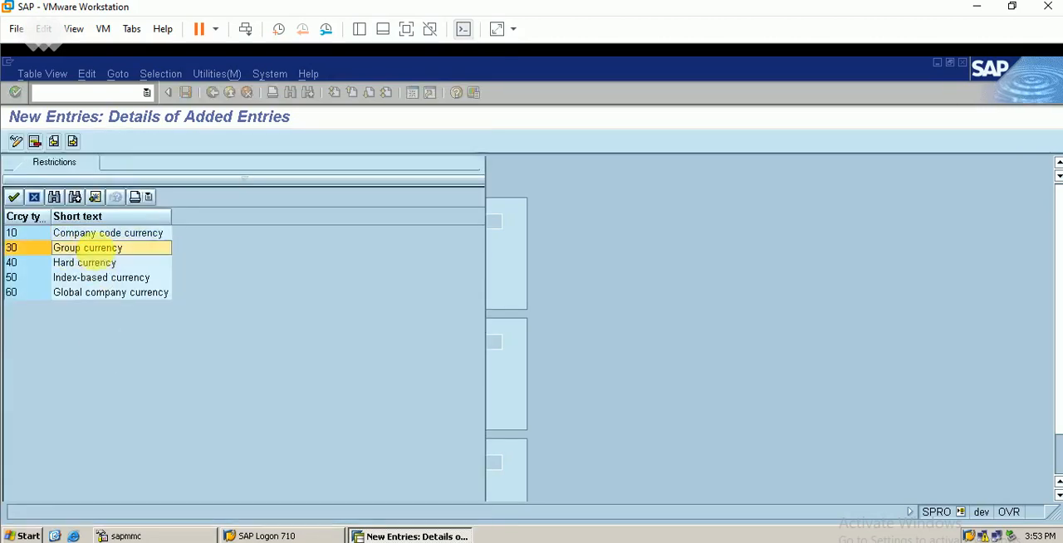
{"action": "key", "text": "Return"}
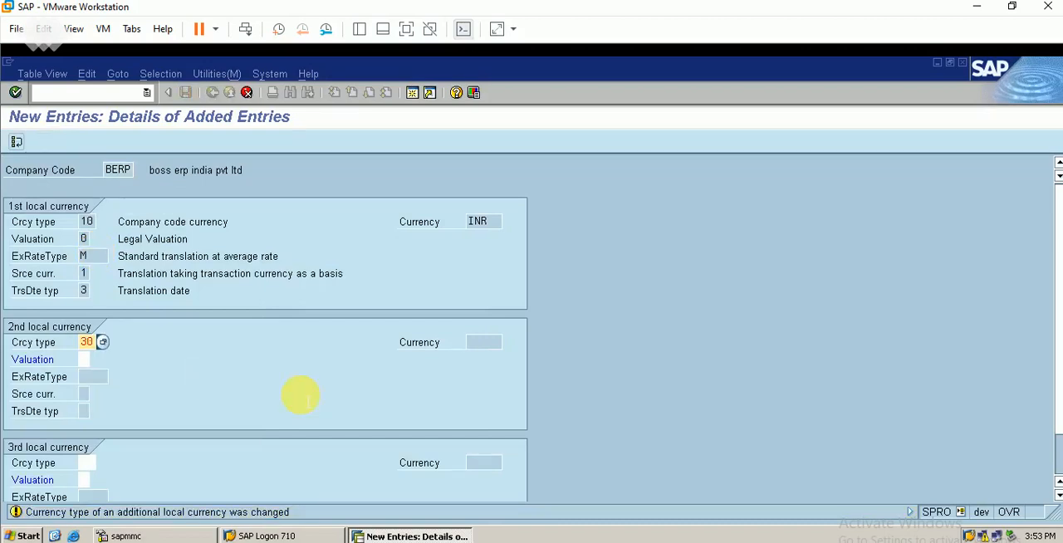
{"action": "key", "text": "Return"}
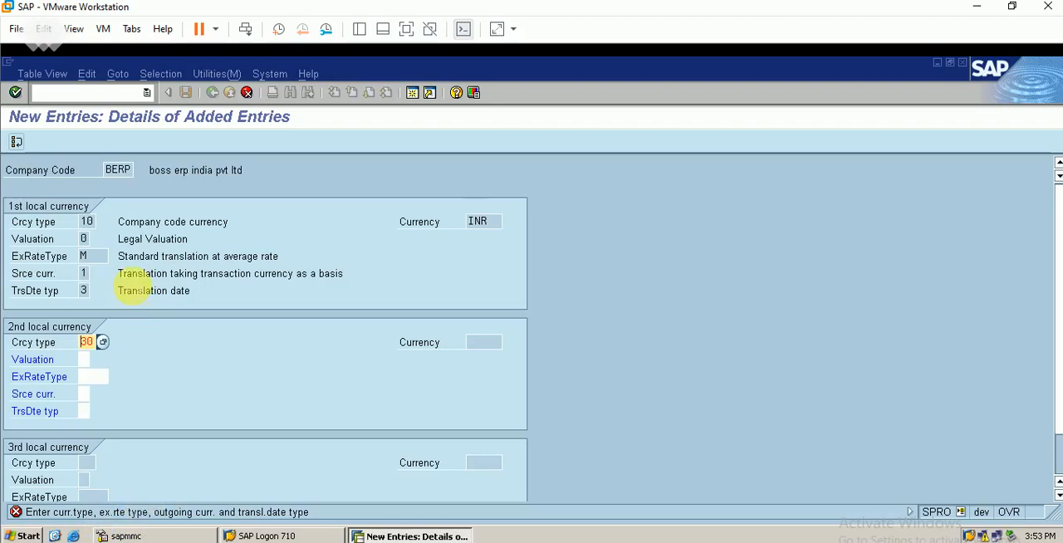
{"action": "key", "text": "Return"}
{"action": "left_click", "coordinate": [104, 343]}
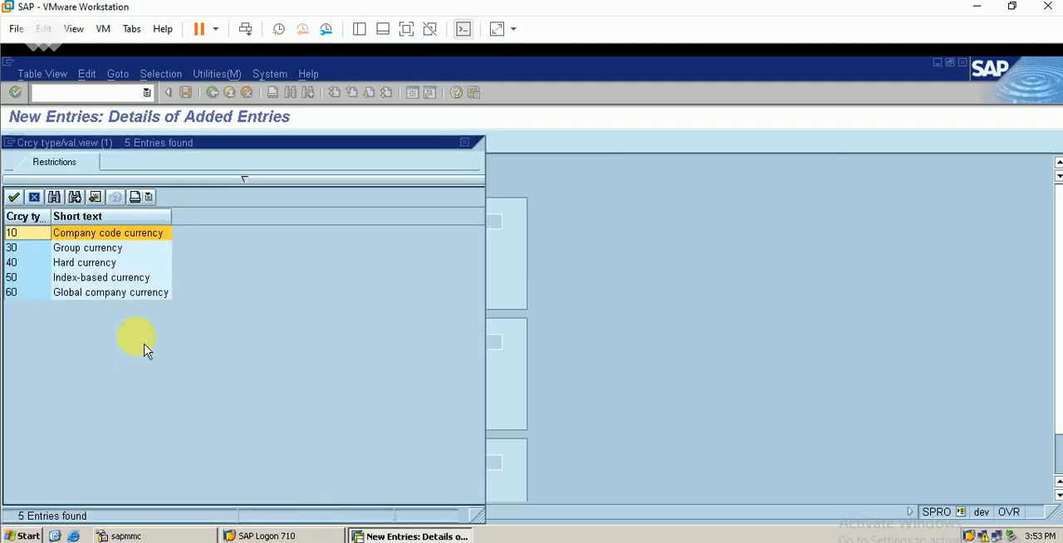
{"action": "double_click", "coordinate": [96, 247]}
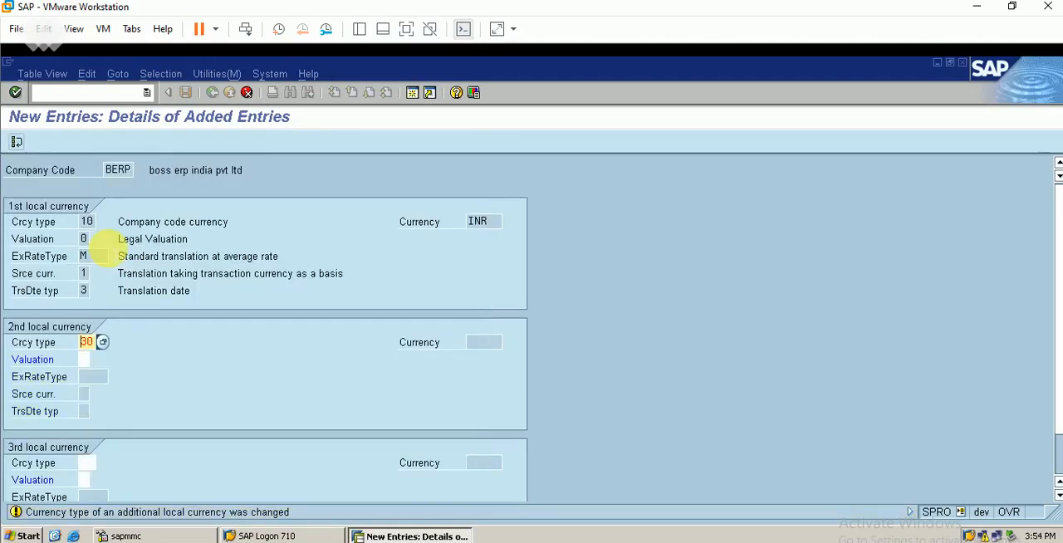
{"action": "key", "text": "Return"}
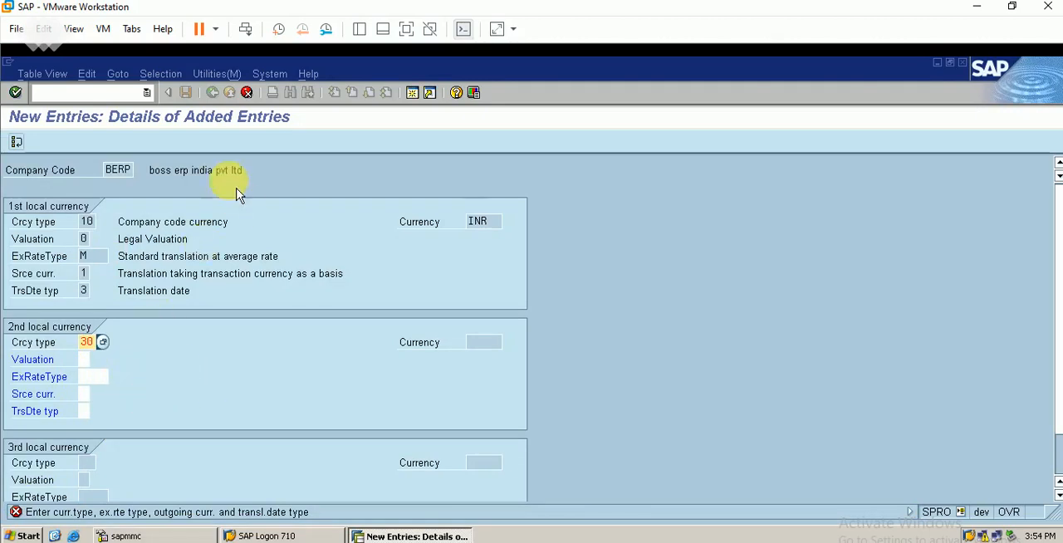
Discard the new local currency entry for BERP and return to the IMG.
{"action": "left_click", "coordinate": [247, 92]}
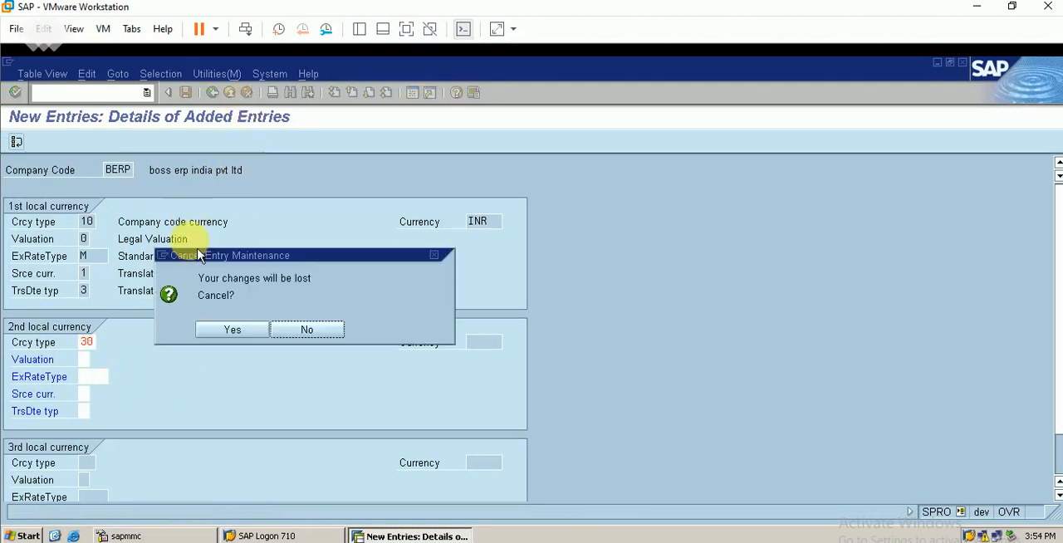
{"action": "left_click", "coordinate": [233, 330]}
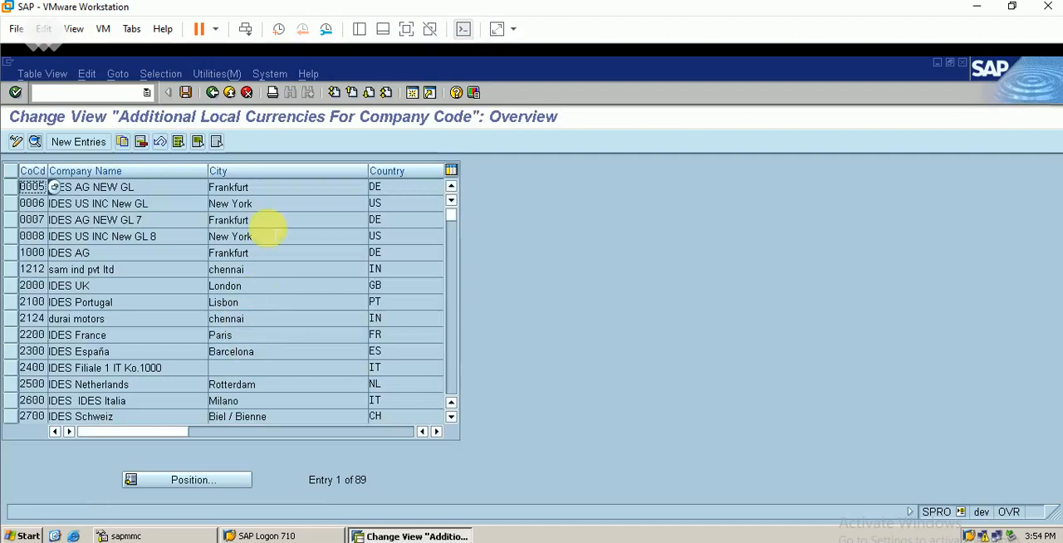
{"action": "left_click", "coordinate": [191, 96]}
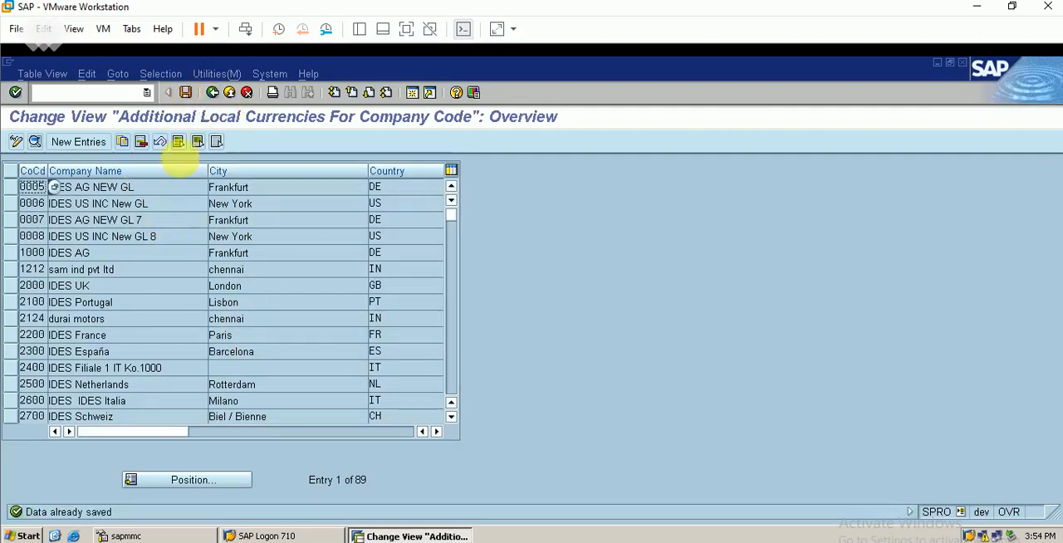
{"action": "left_click", "coordinate": [212, 92]}
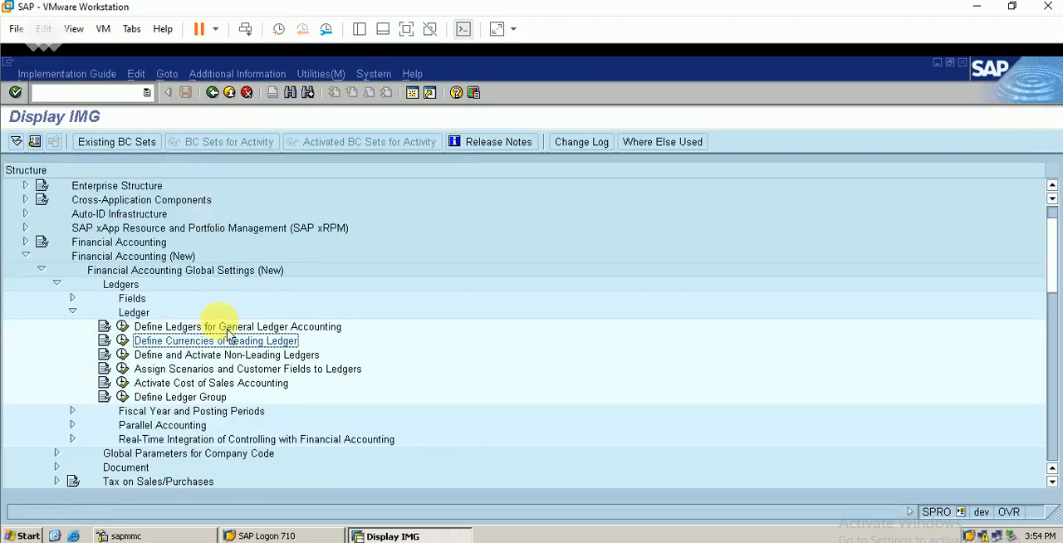
Open the Define and Activate Non-Leading Ledgers activity with ledger BE as the work area.
{"action": "left_click", "coordinate": [173, 355]}
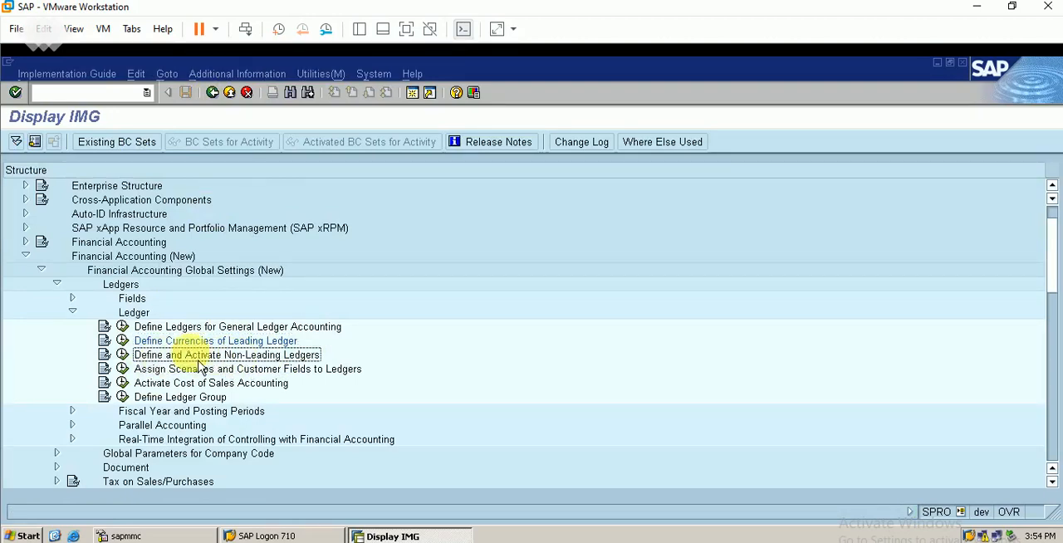
{"action": "left_click", "coordinate": [122, 354]}
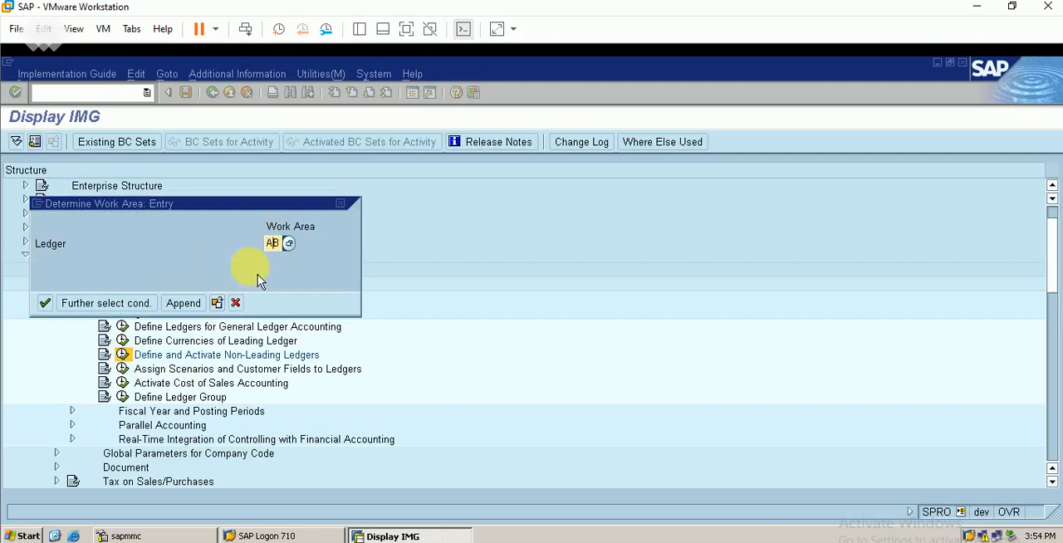
{"action": "key", "text": "BackSpace"}
{"action": "type", "text": "b"}
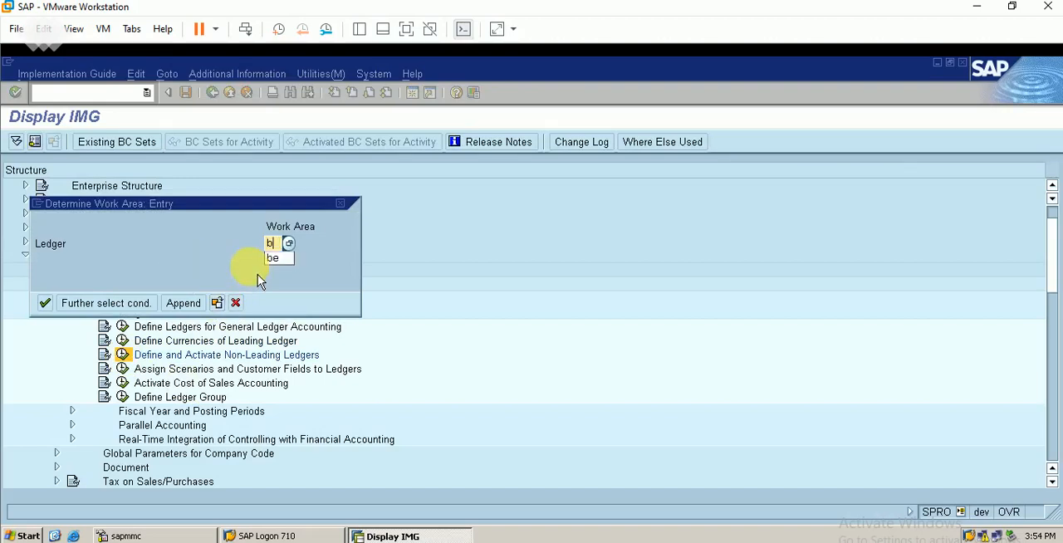
{"action": "type", "text": "e"}
{"action": "key", "text": "Return"}
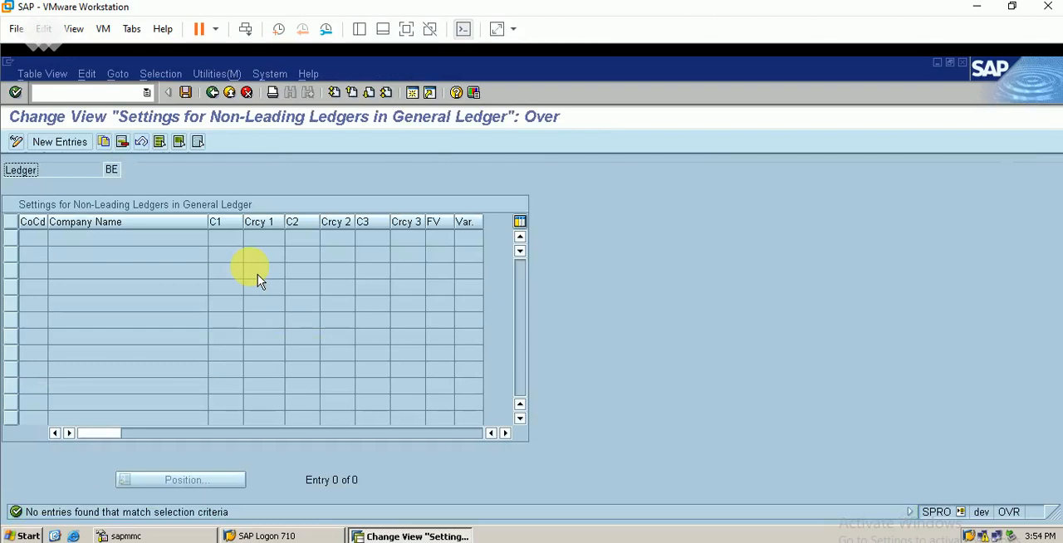
Add company code BERP to the settings of non-leading ledger BE and save the entry under customizing request DEVK900057.
{"action": "left_click", "coordinate": [60, 142]}
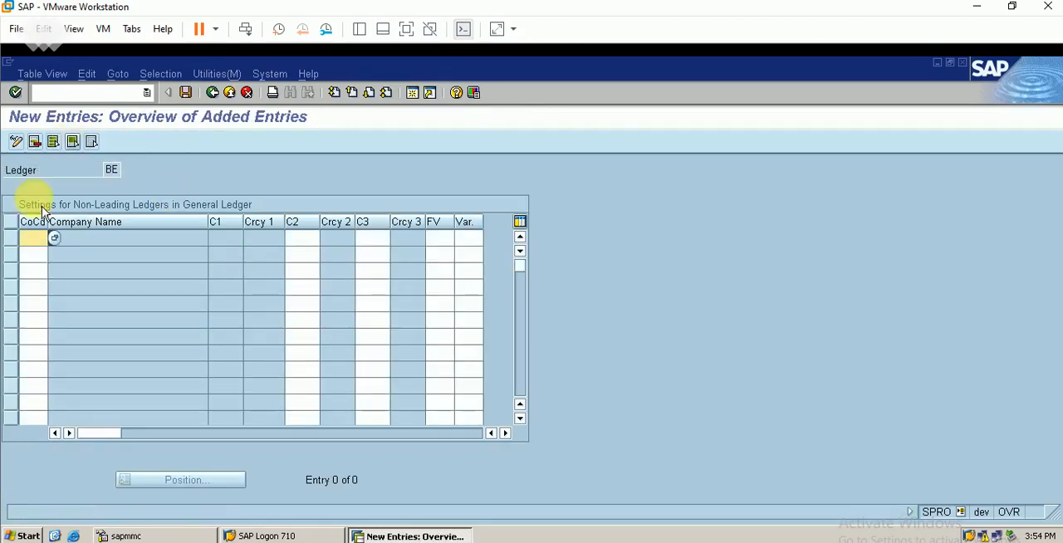
{"action": "left_click", "coordinate": [301, 239]}
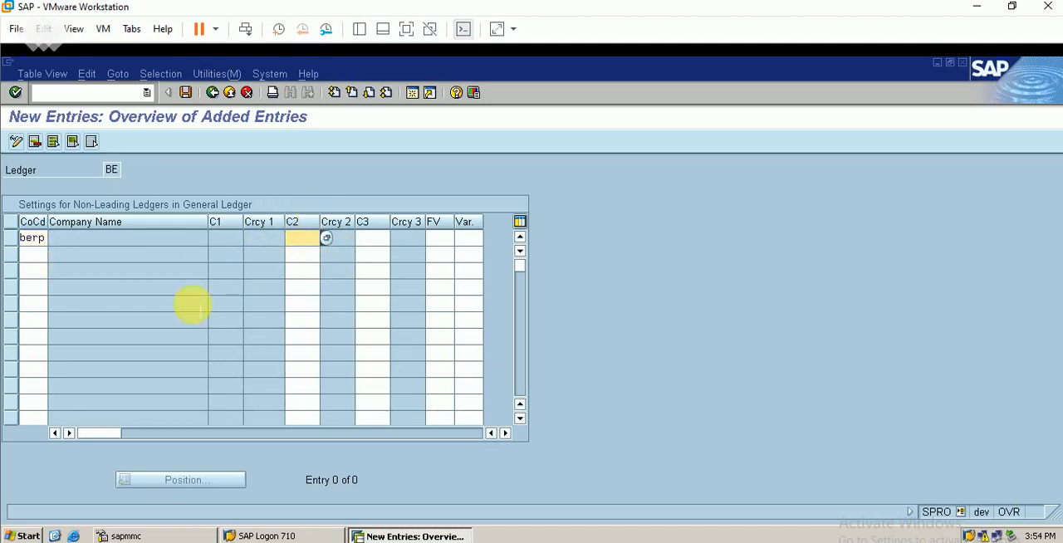
{"action": "key", "text": "Return"}
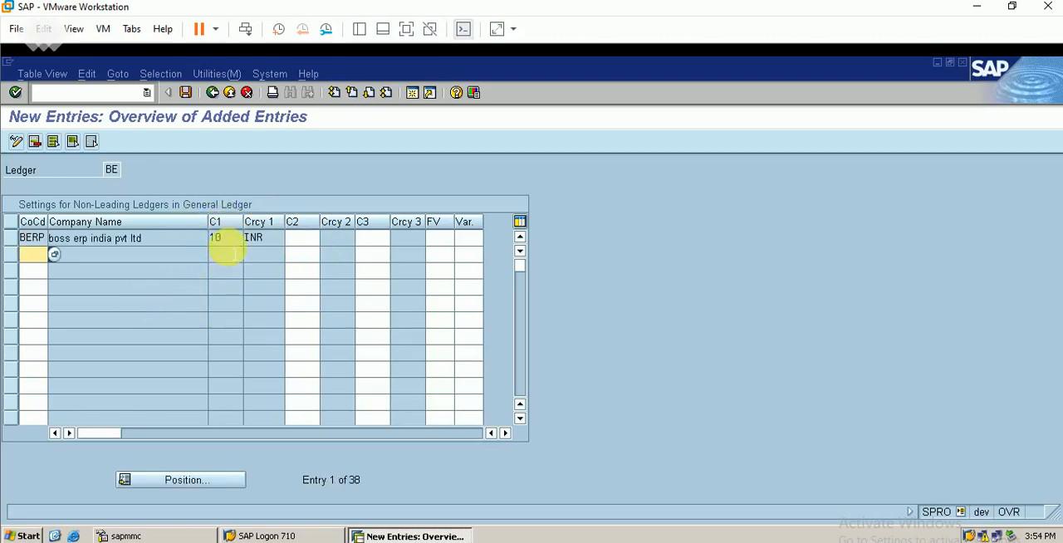
{"action": "left_click", "coordinate": [303, 238]}
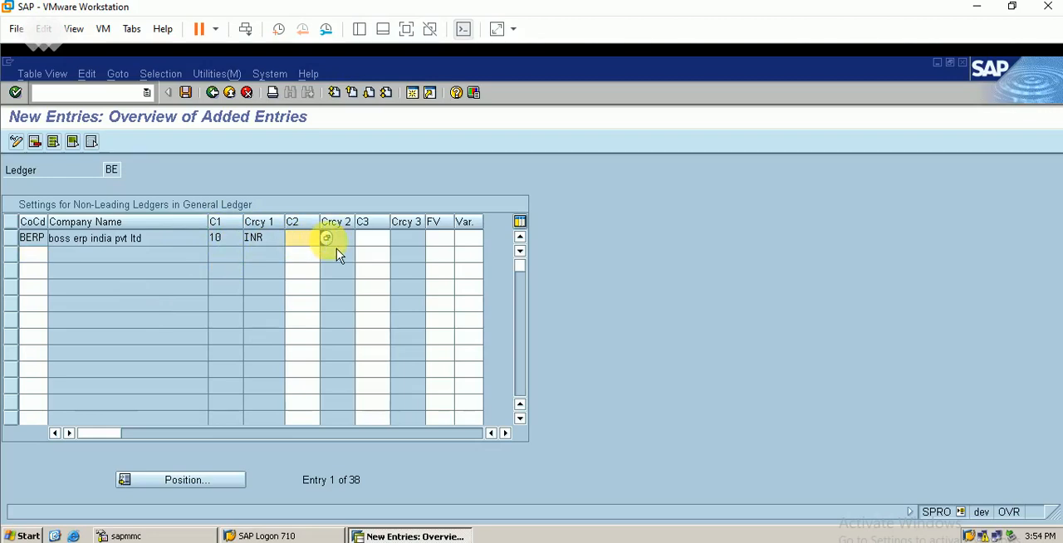
{"action": "left_click", "coordinate": [326, 238]}
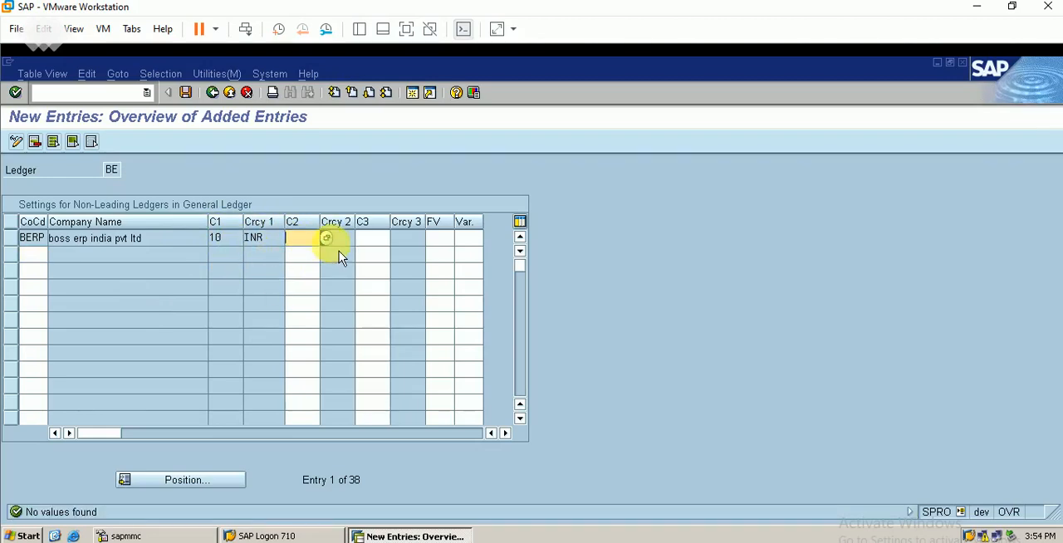
{"action": "left_click", "coordinate": [185, 92]}
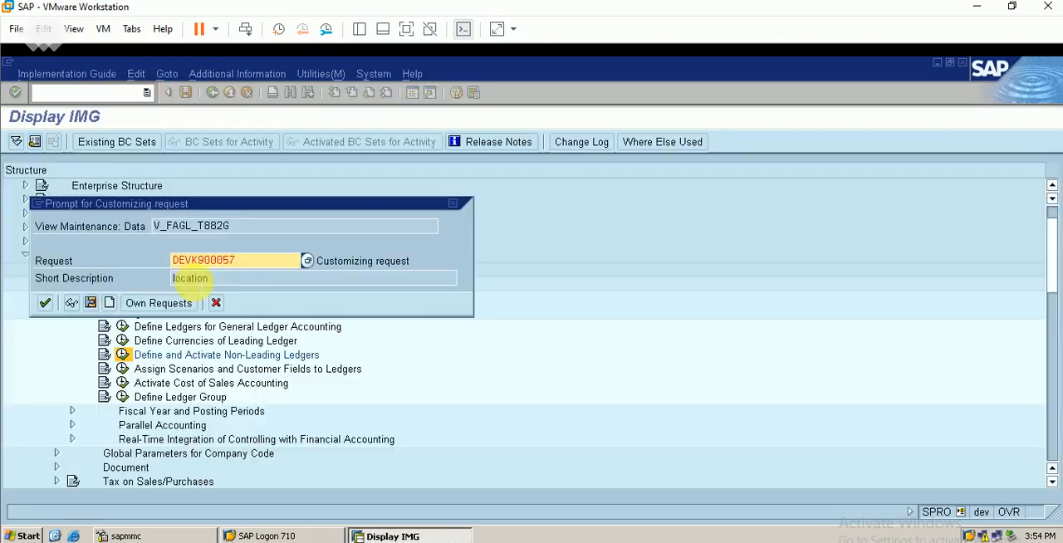
{"action": "left_click", "coordinate": [45, 302]}
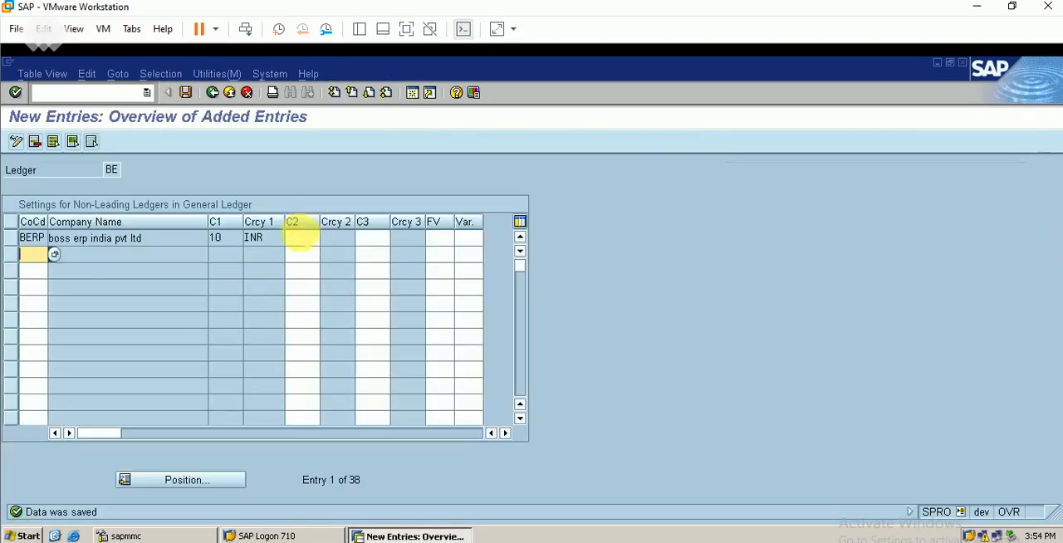
Check the possible second currency types for the BERP entry and return to the non-leading ledger settings overview.
{"action": "left_click", "coordinate": [308, 239]}
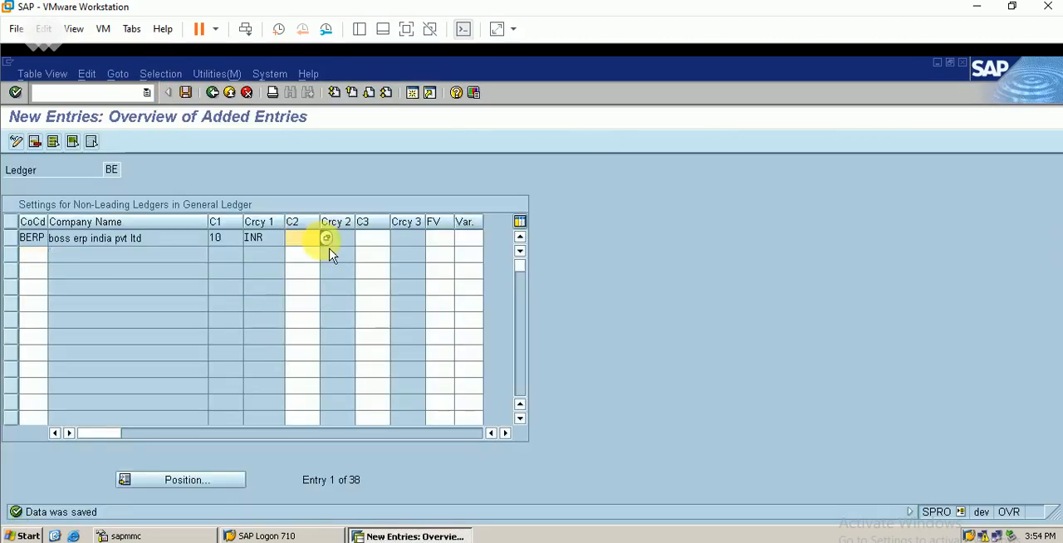
{"action": "left_click", "coordinate": [326, 239]}
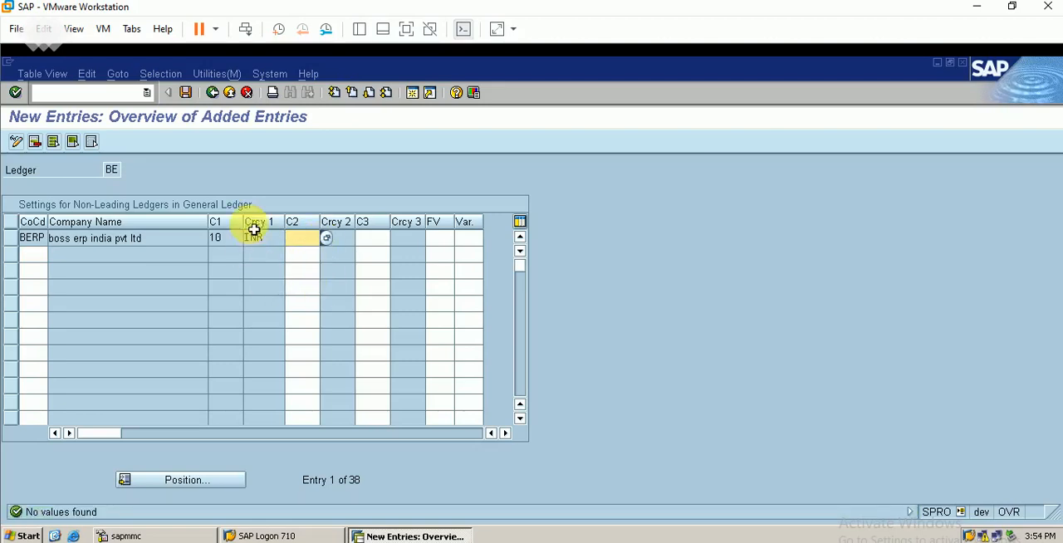
{"action": "left_click", "coordinate": [185, 92]}
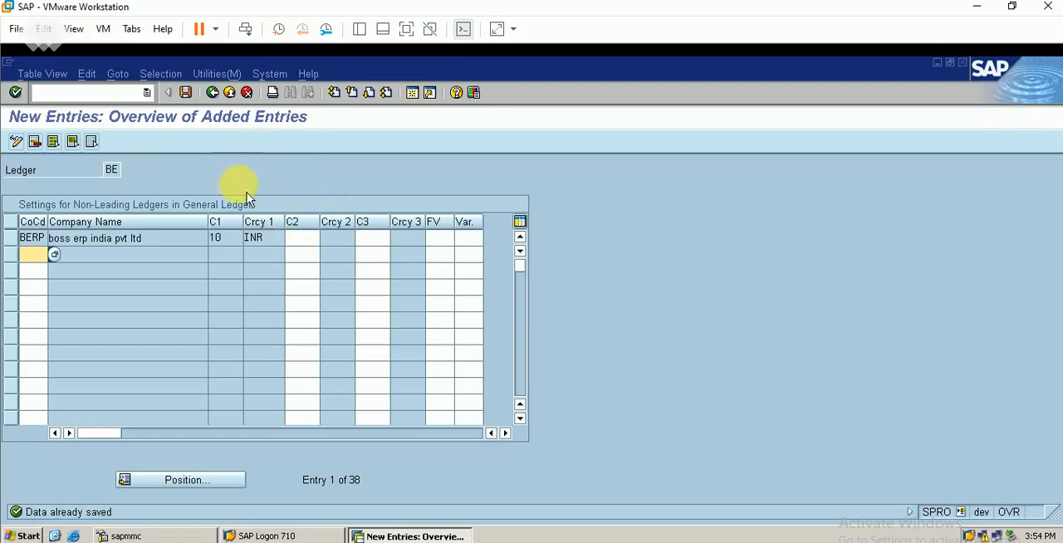
{"action": "left_click", "coordinate": [213, 92]}
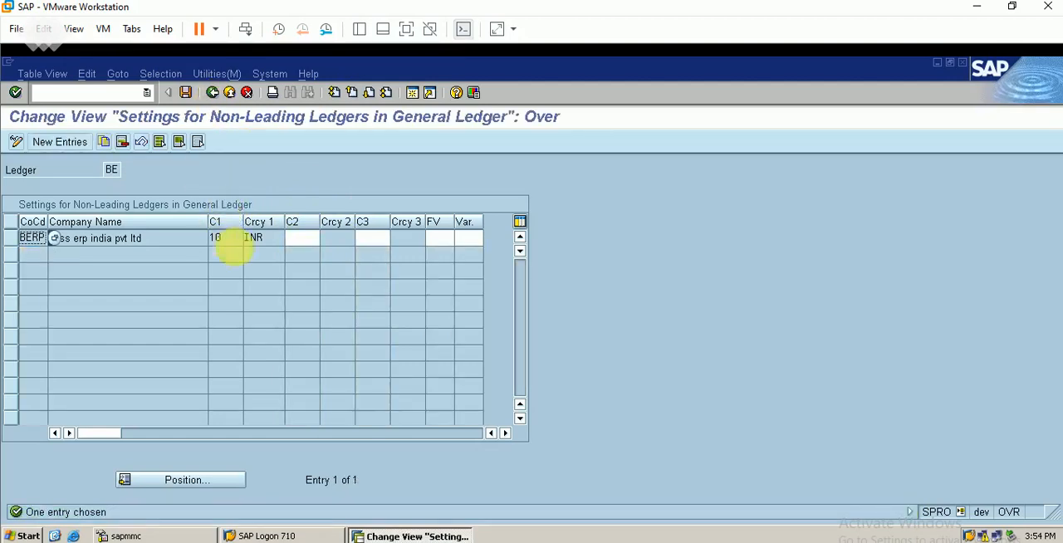
Check the ledger assignment of ledger group BE in the Define Ledger Group activity and return to the IMG.
{"action": "left_click", "coordinate": [212, 92]}
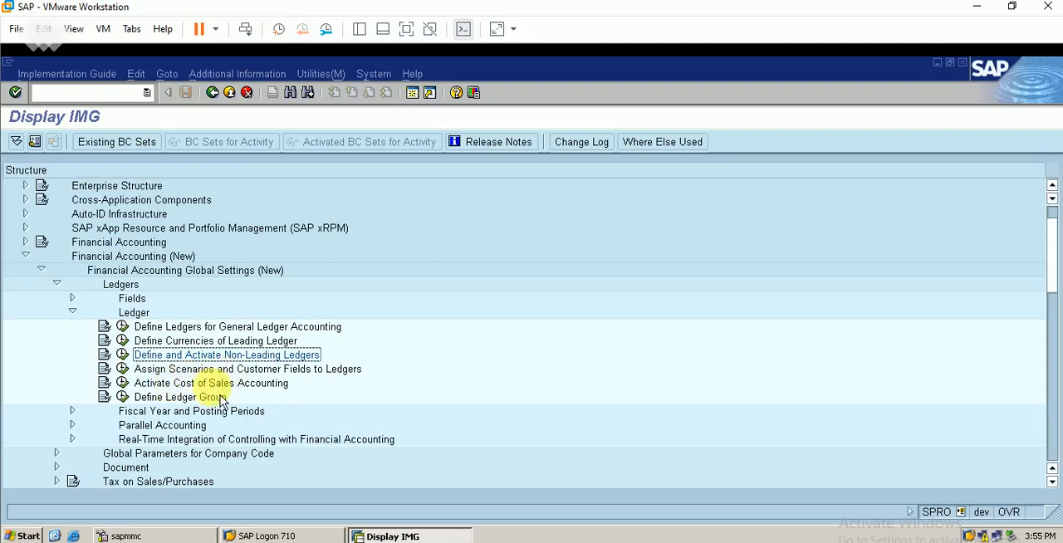
{"action": "left_click", "coordinate": [123, 397]}
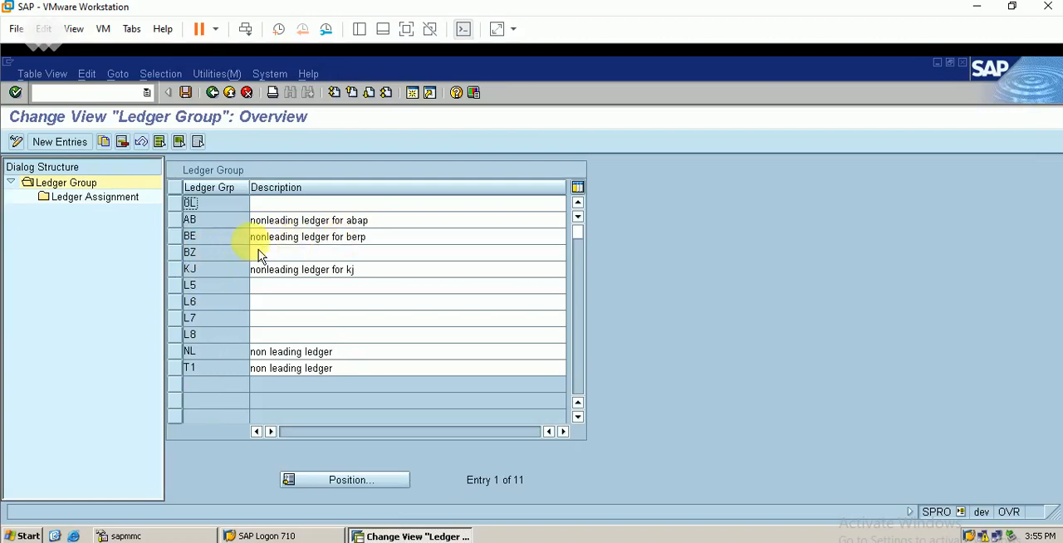
{"action": "left_click", "coordinate": [188, 241]}
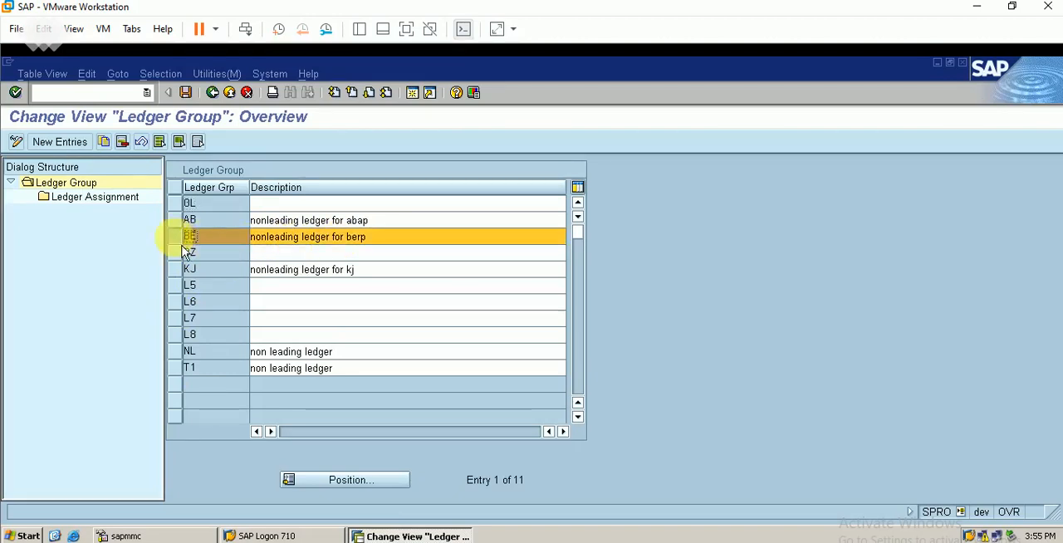
{"action": "double_click", "coordinate": [98, 208]}
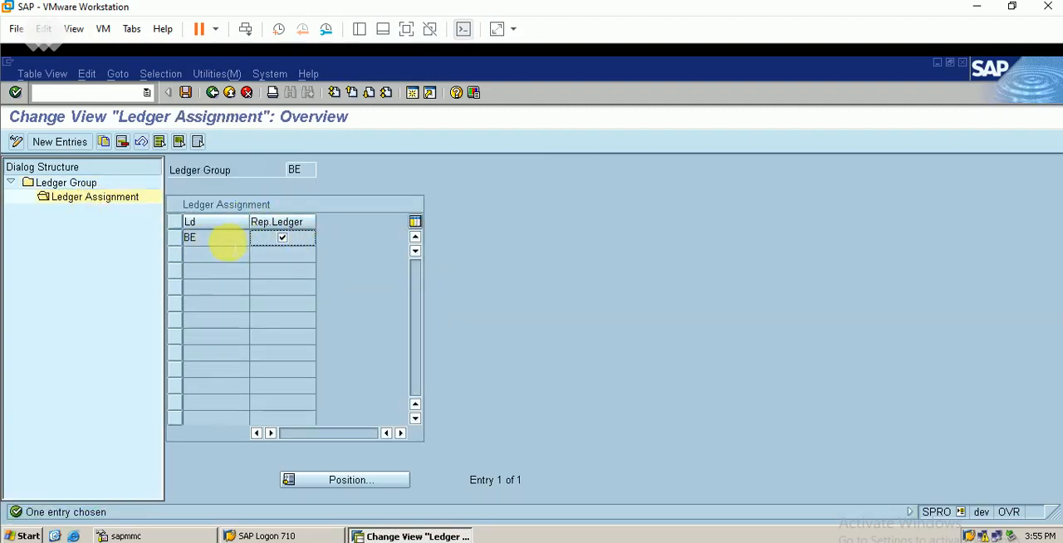
{"action": "left_click", "coordinate": [213, 92]}
{"action": "left_click", "coordinate": [213, 93]}
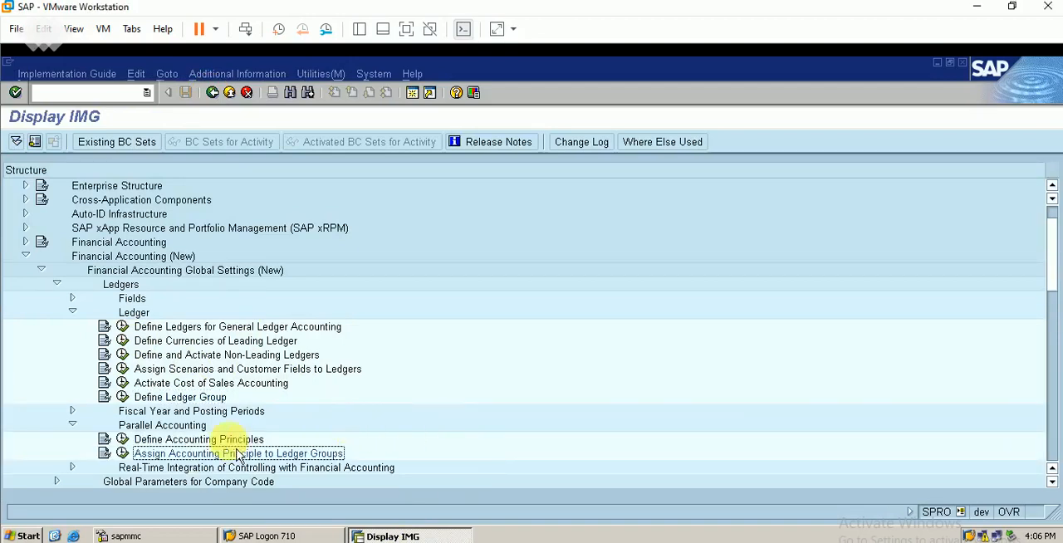
Review the defined accounting principles, and save a new assignment of accounting principle 01 (Local GAAP) to target ledger group BE.
{"action": "left_click", "coordinate": [122, 439]}
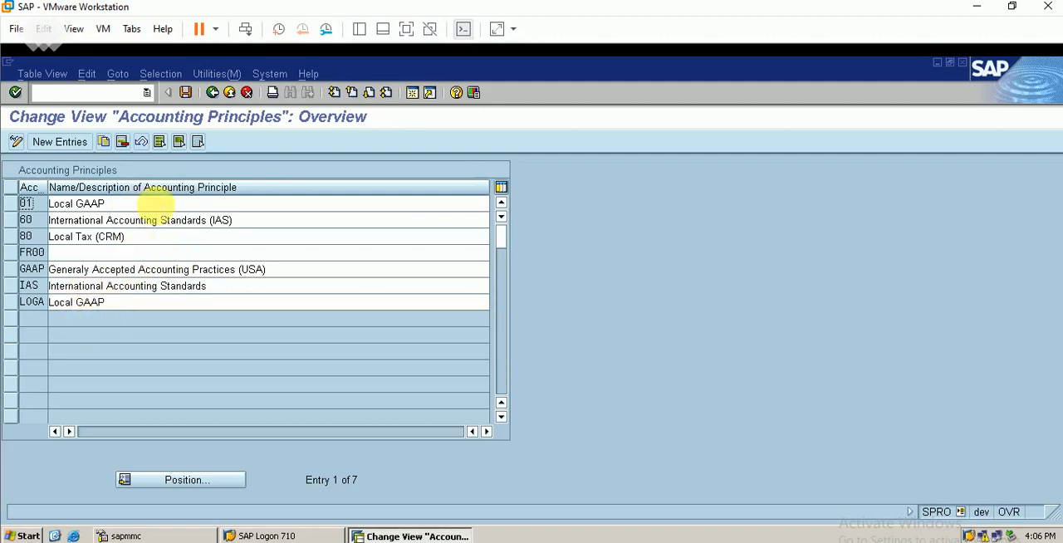
{"action": "left_click", "coordinate": [213, 92]}
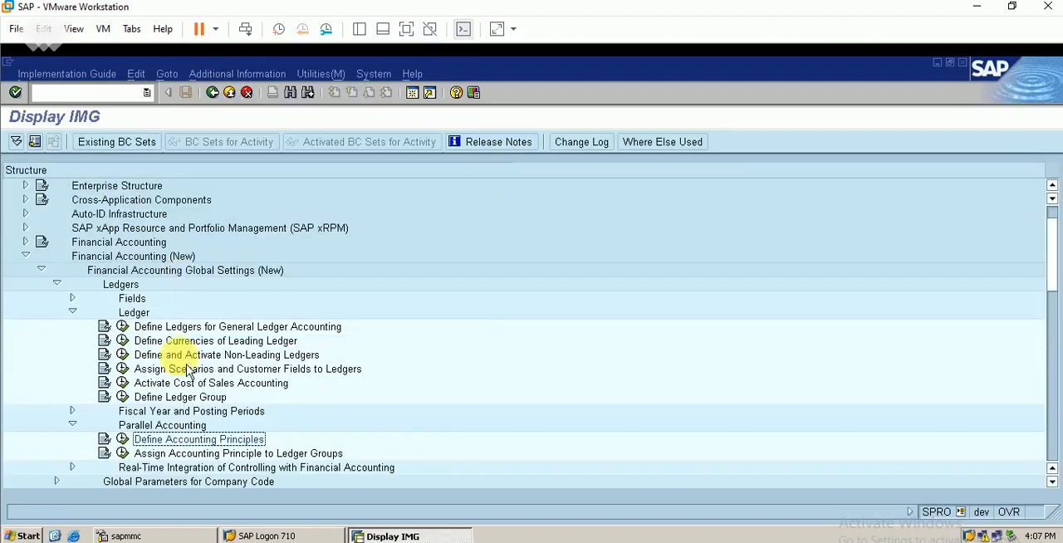
{"action": "left_click", "coordinate": [122, 453]}
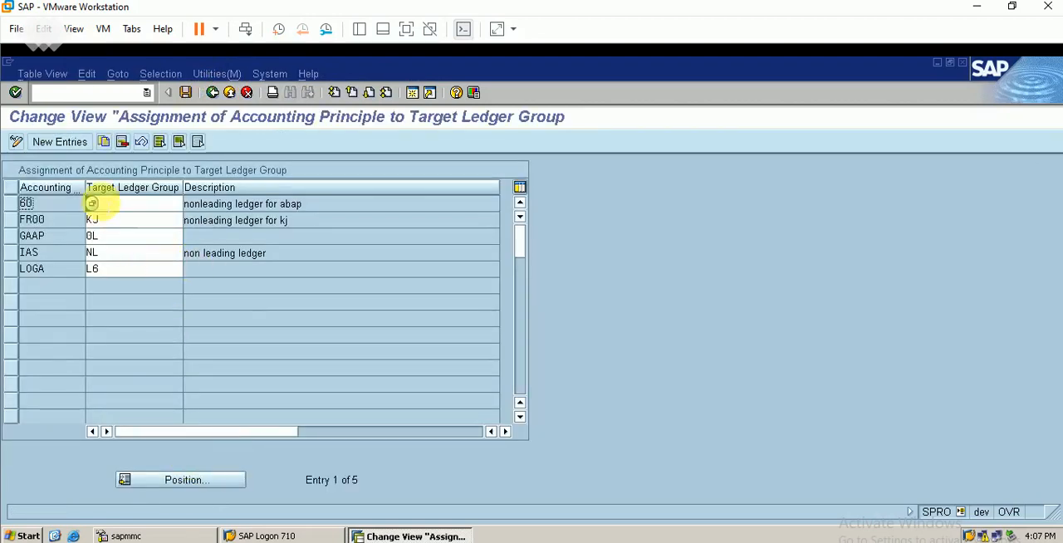
{"action": "left_click", "coordinate": [72, 143]}
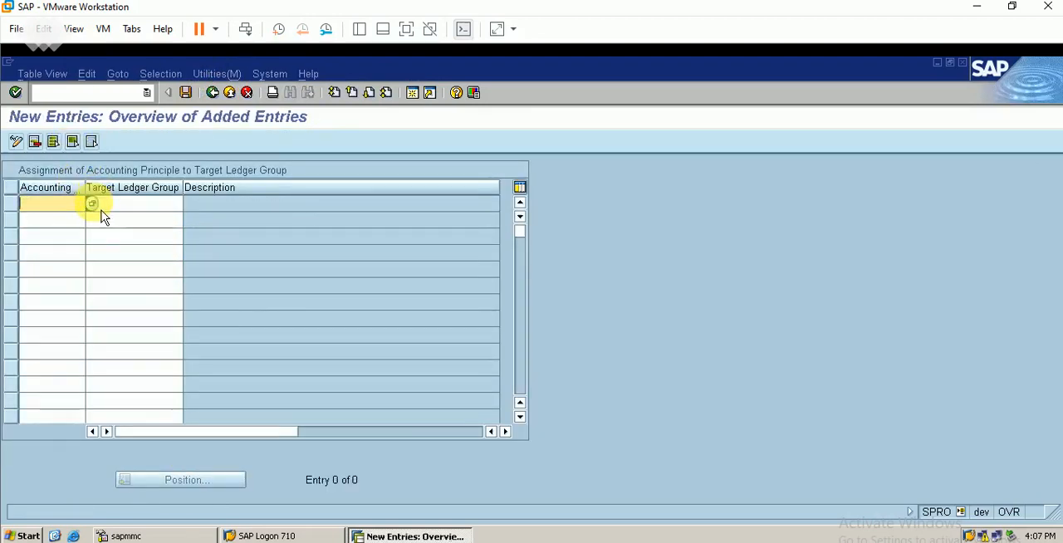
{"action": "key", "text": "F4"}
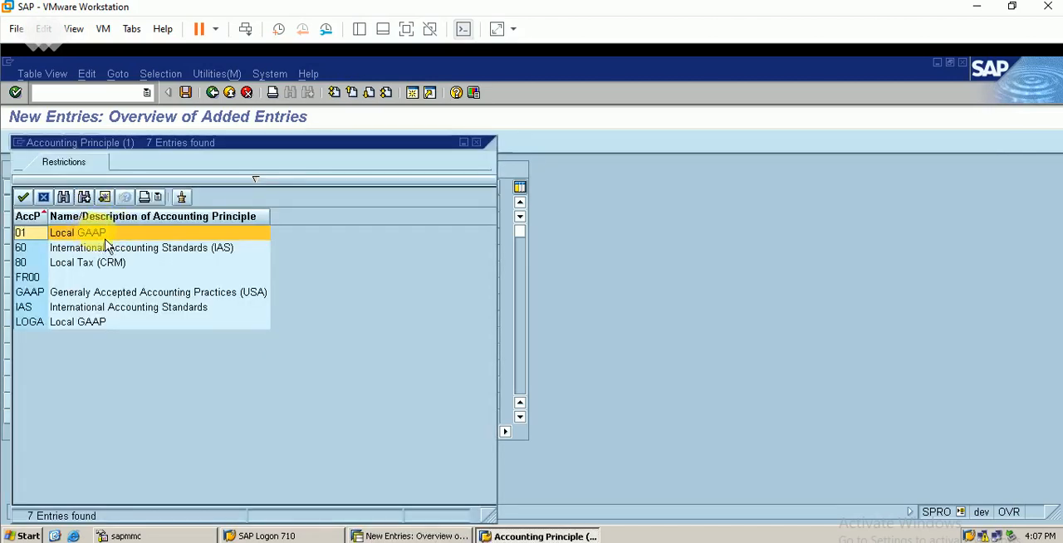
{"action": "double_click", "coordinate": [88, 234]}
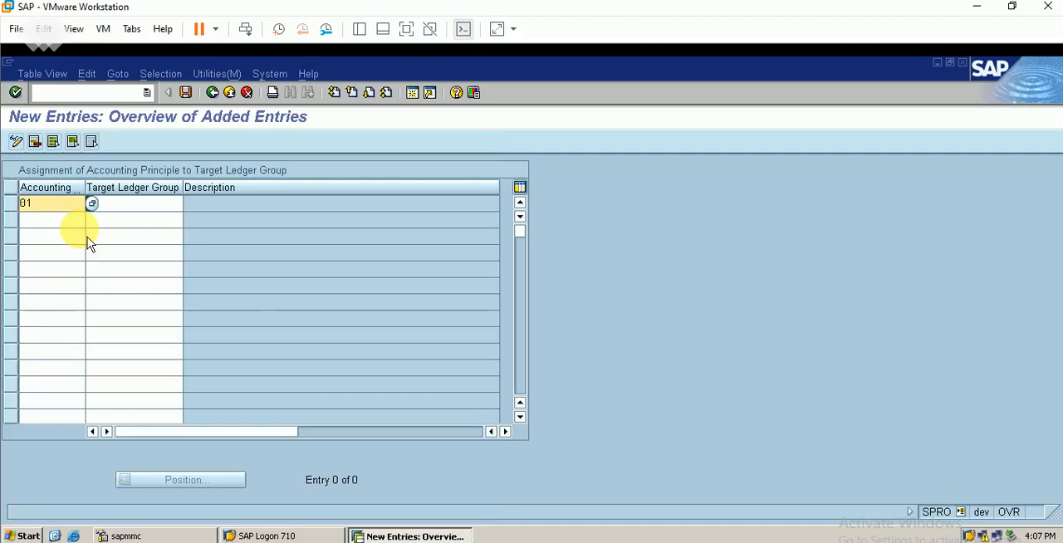
{"action": "left_click", "coordinate": [137, 205]}
{"action": "type", "text": "be"}
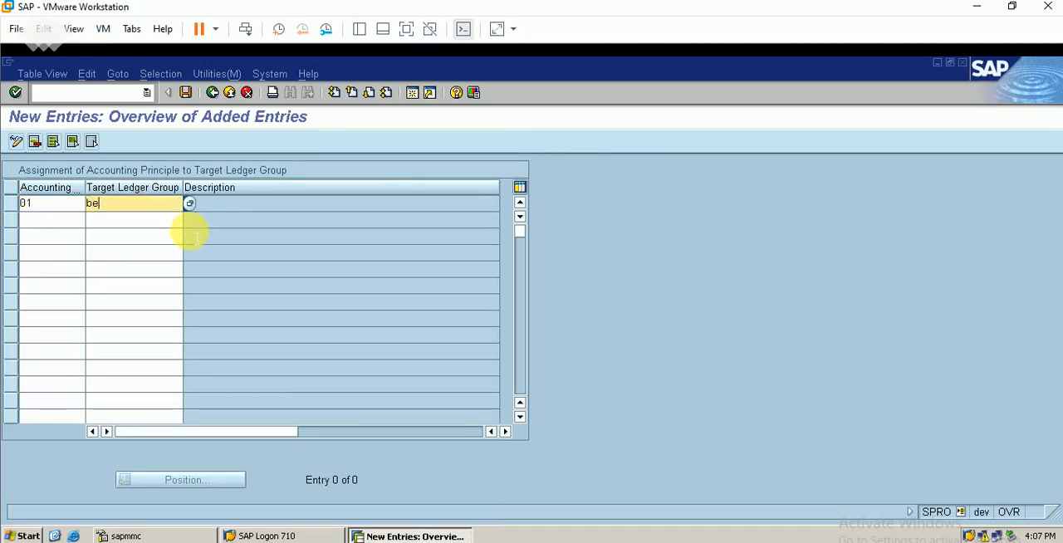
{"action": "key", "text": "Return"}
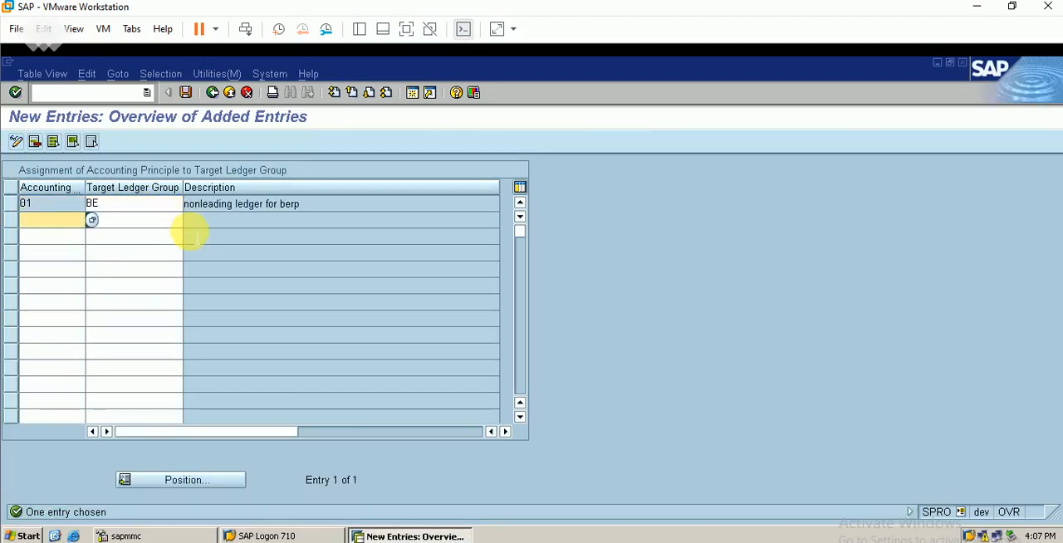
{"action": "left_click", "coordinate": [185, 92]}
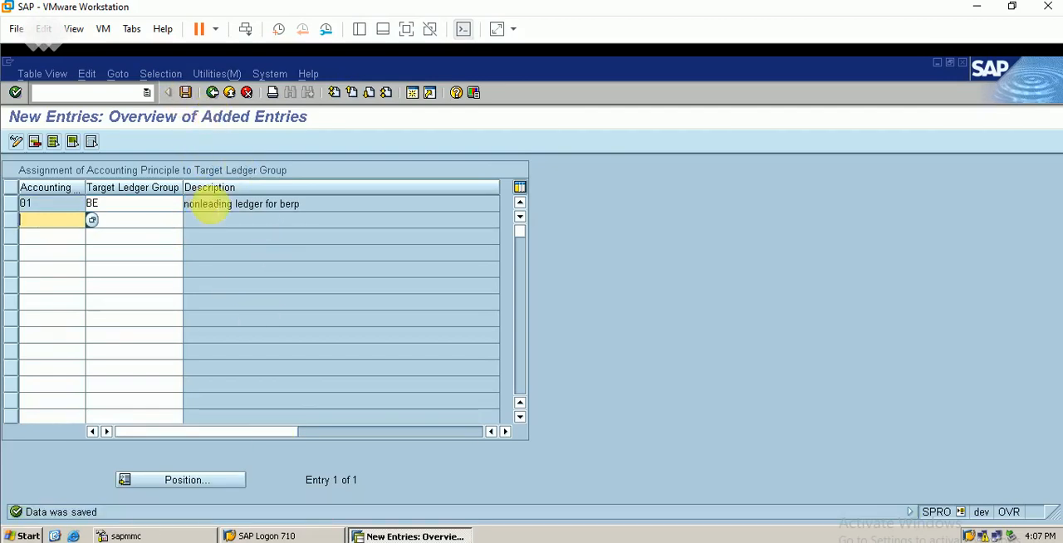
Switch to the Excel sheet and enter BE in cell D6 as the non-leading ledger.
{"action": "key", "text": "alt+Tab"}
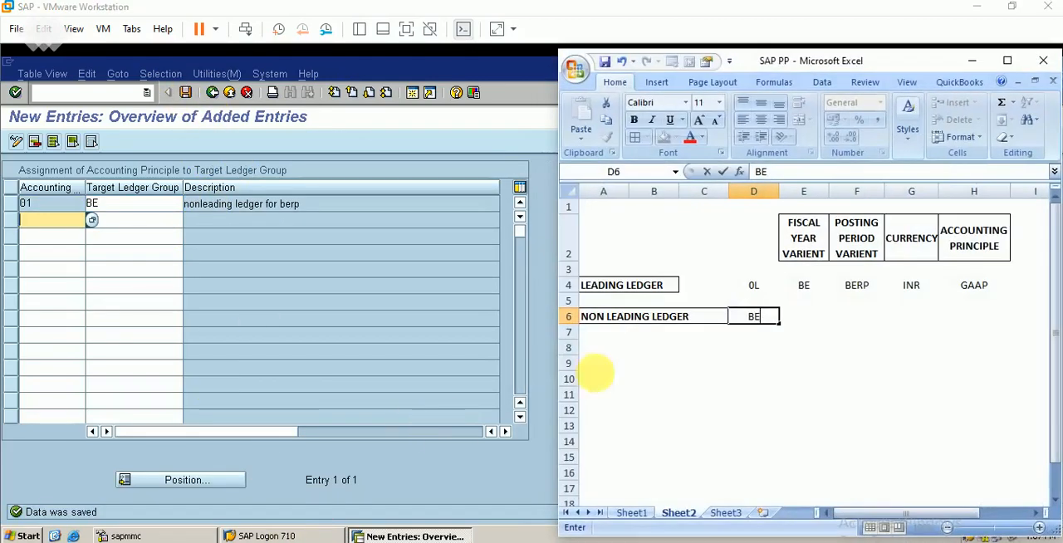
{"action": "type", "text": "BE"}
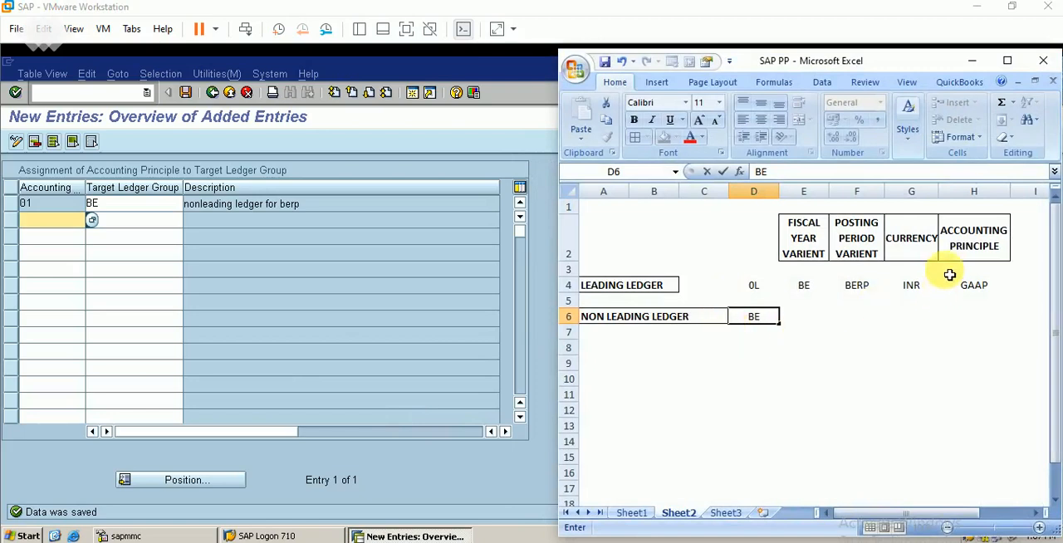
{"action": "left_click", "coordinate": [975, 316]}
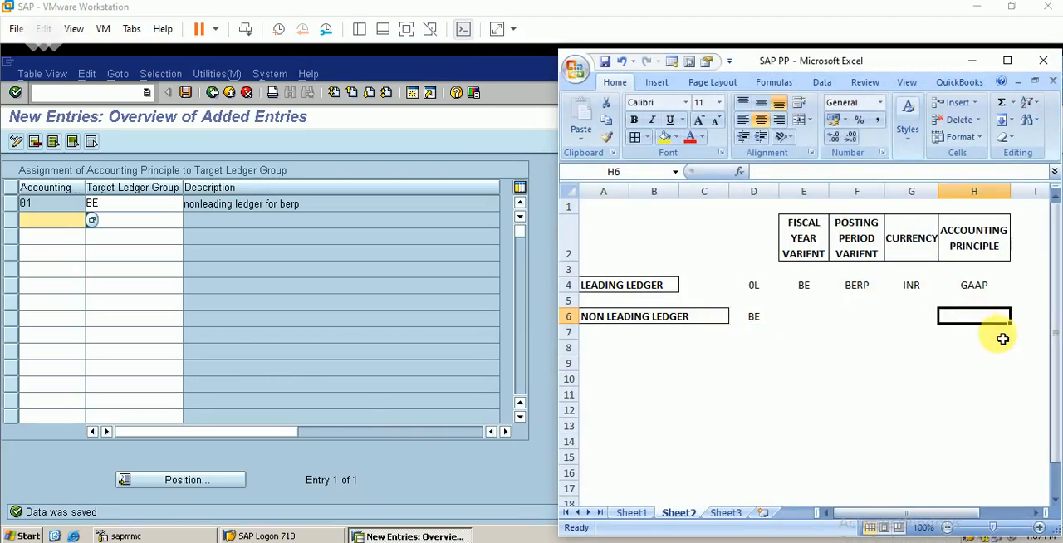
Check the description of accounting principle 01 in SAP and record LOCAL GAAP in Excel cell H6 for the non-leading ledger.
{"action": "left_click", "coordinate": [54, 204]}
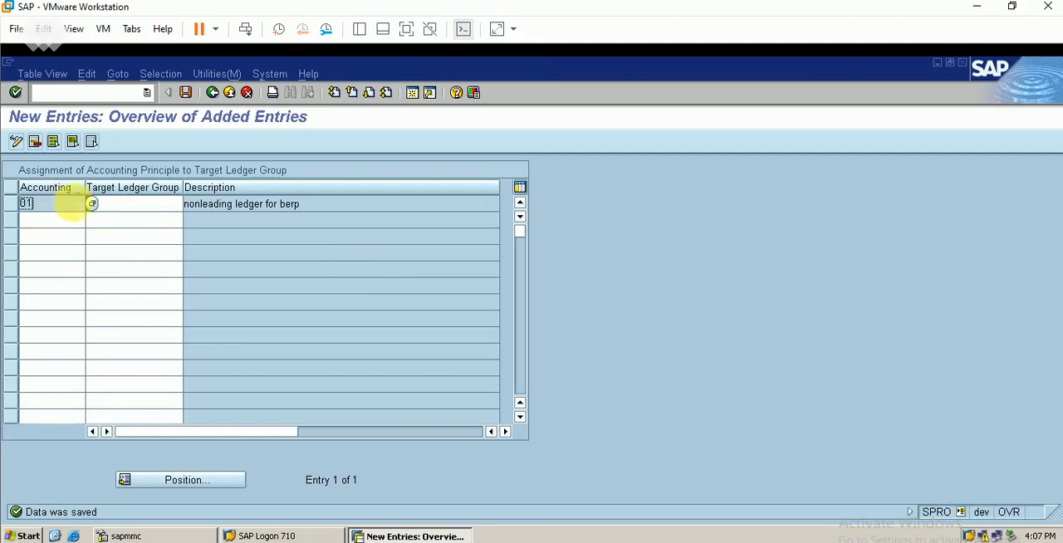
{"action": "left_click", "coordinate": [92, 203]}
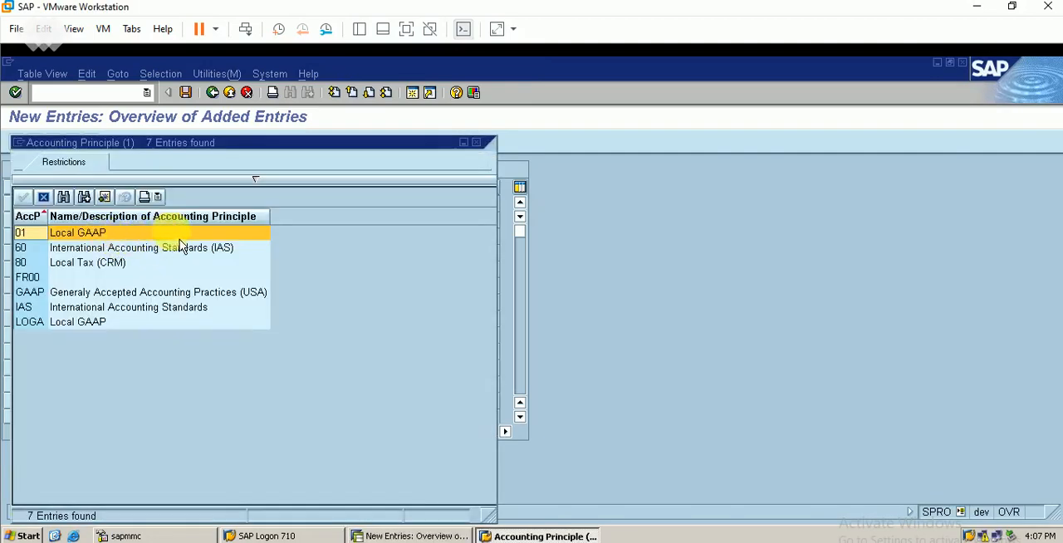
{"action": "left_click", "coordinate": [476, 143]}
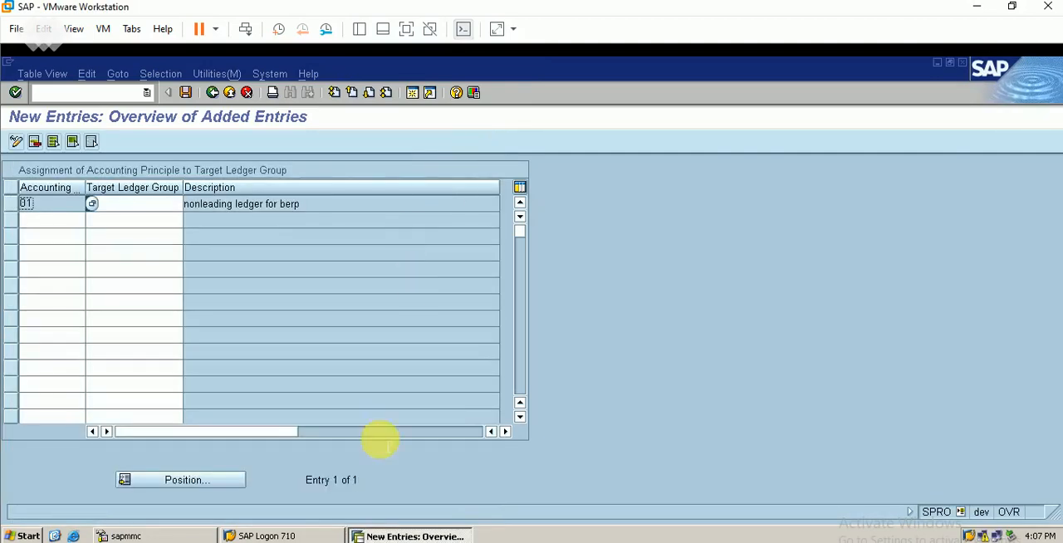
{"action": "key", "text": "alt+Tab"}
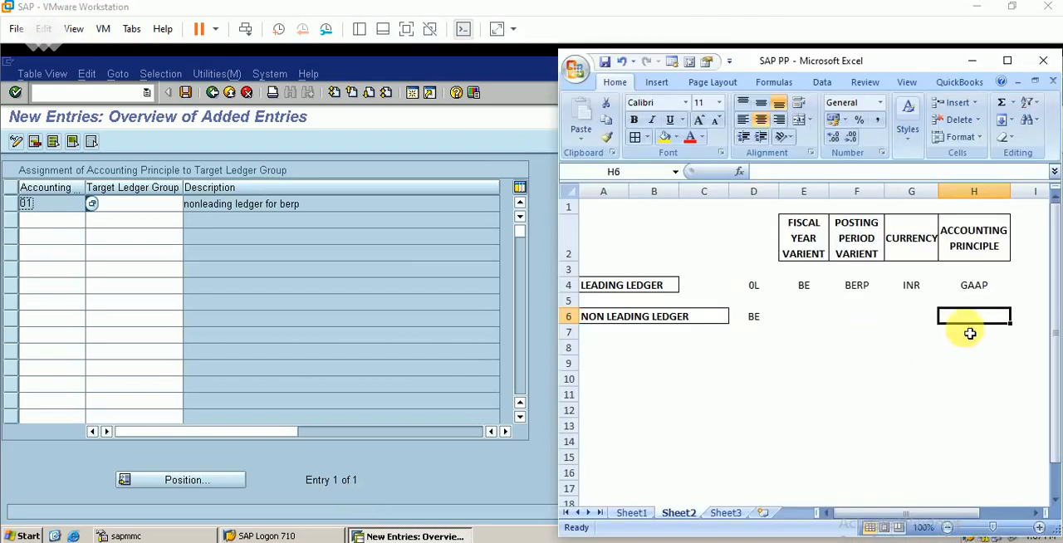
{"action": "type", "text": "LOCAL GAAP"}
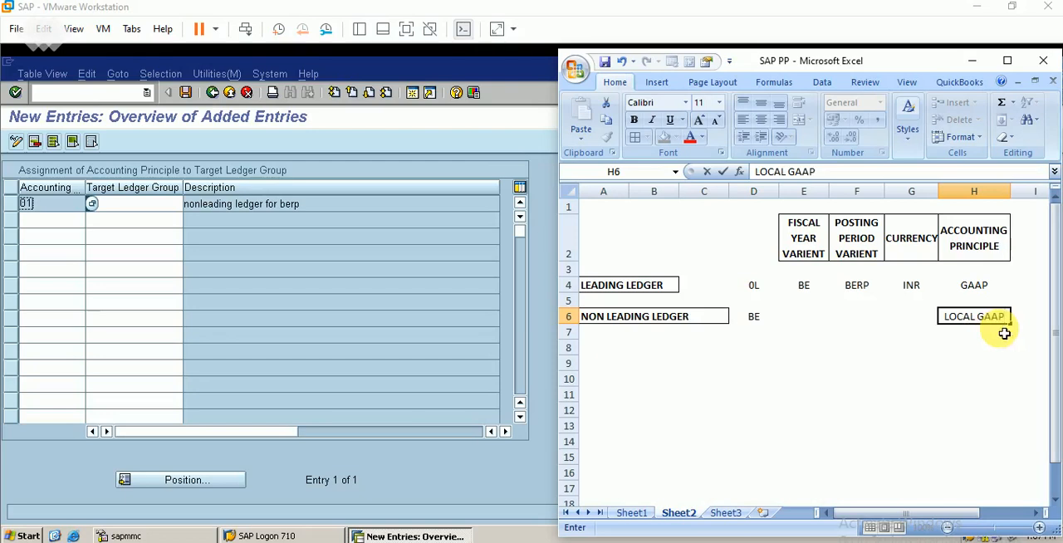
{"action": "key", "text": "ctrl+Return"}
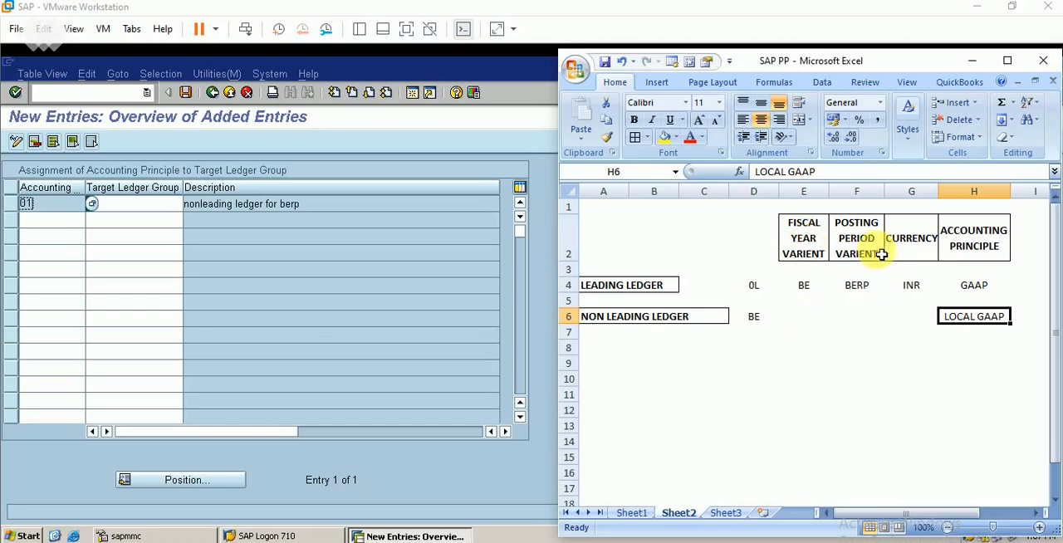
{"action": "left_click", "coordinate": [971, 61]}
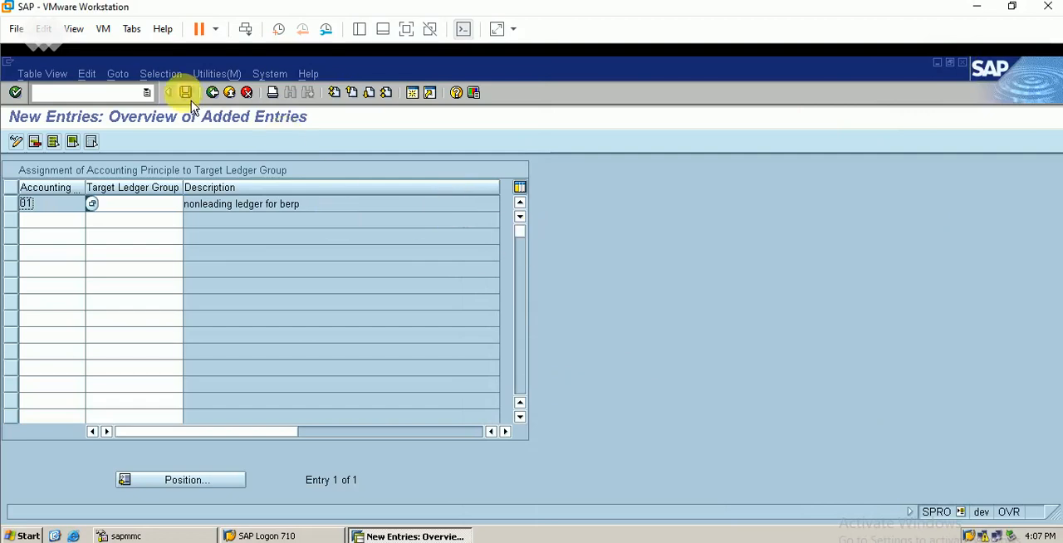
Return to the IMG and open Define and Activate Non-Leading Ledgers with ledger BE as the work area.
{"action": "left_click", "coordinate": [216, 97]}
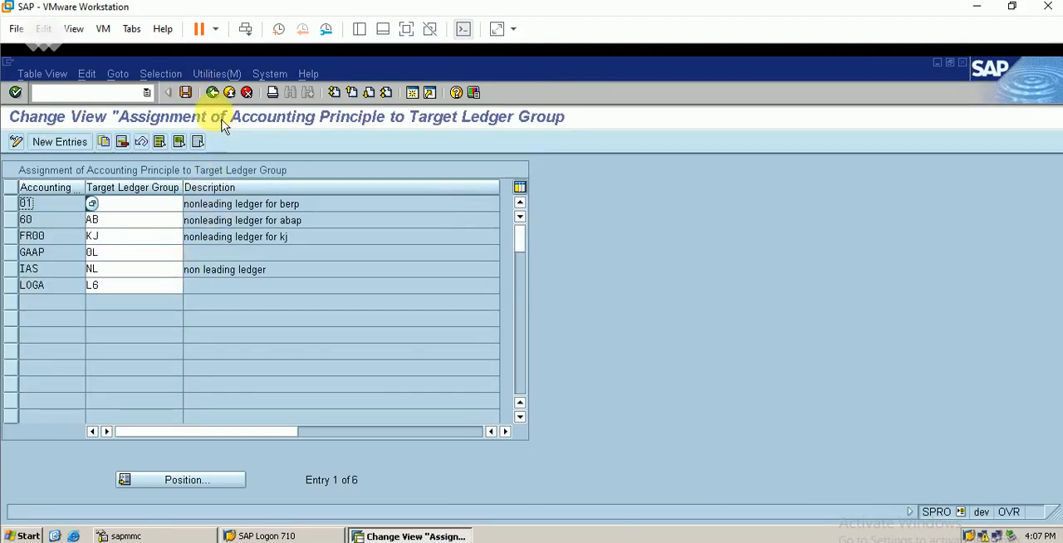
{"action": "left_click", "coordinate": [214, 94]}
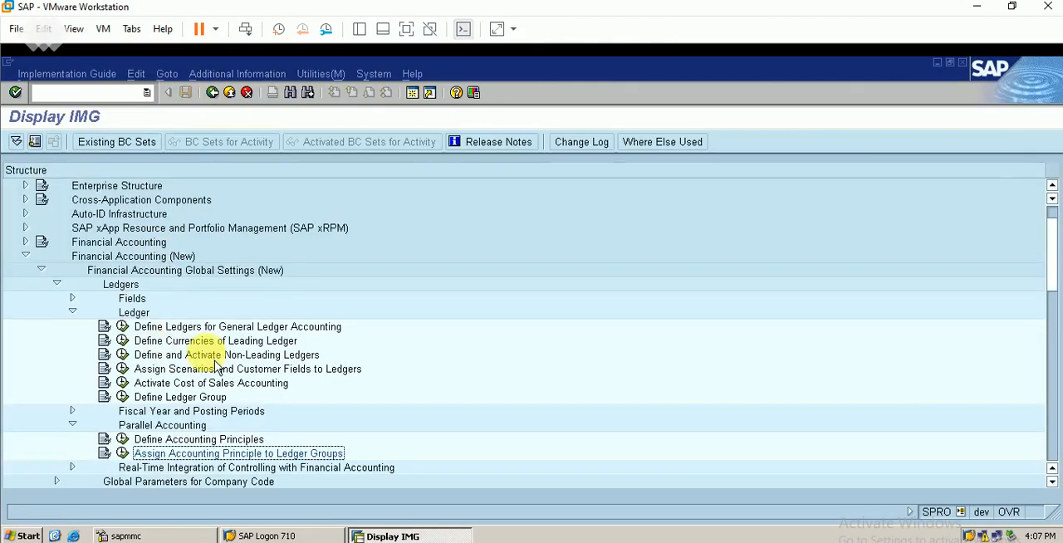
{"action": "left_click", "coordinate": [122, 340]}
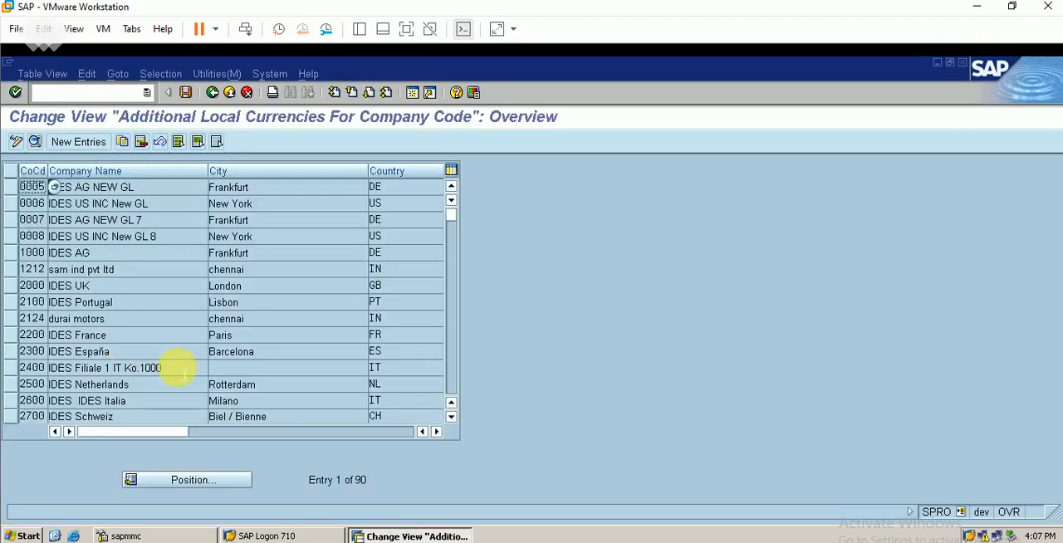
{"action": "left_click", "coordinate": [212, 92]}
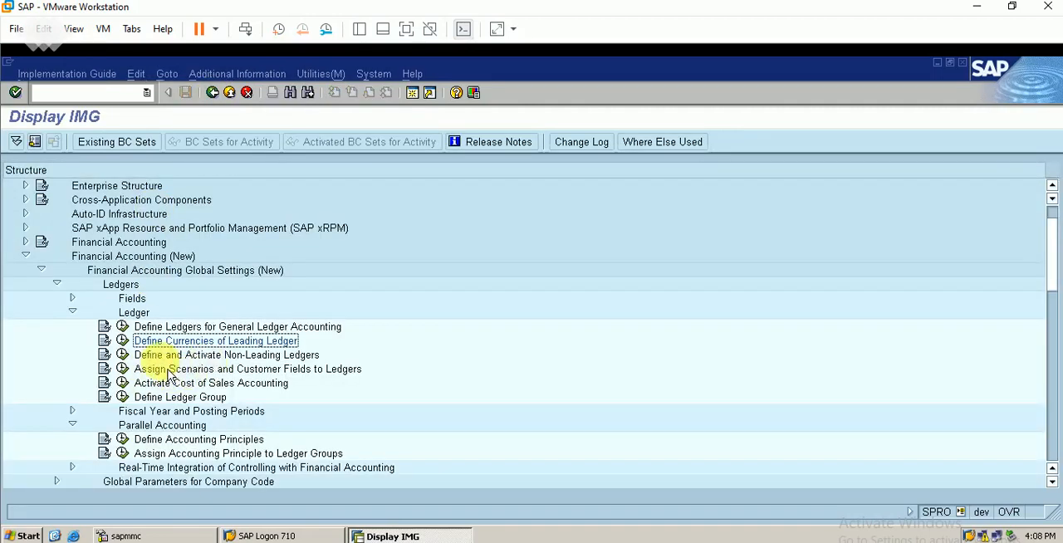
{"action": "left_click", "coordinate": [124, 357]}
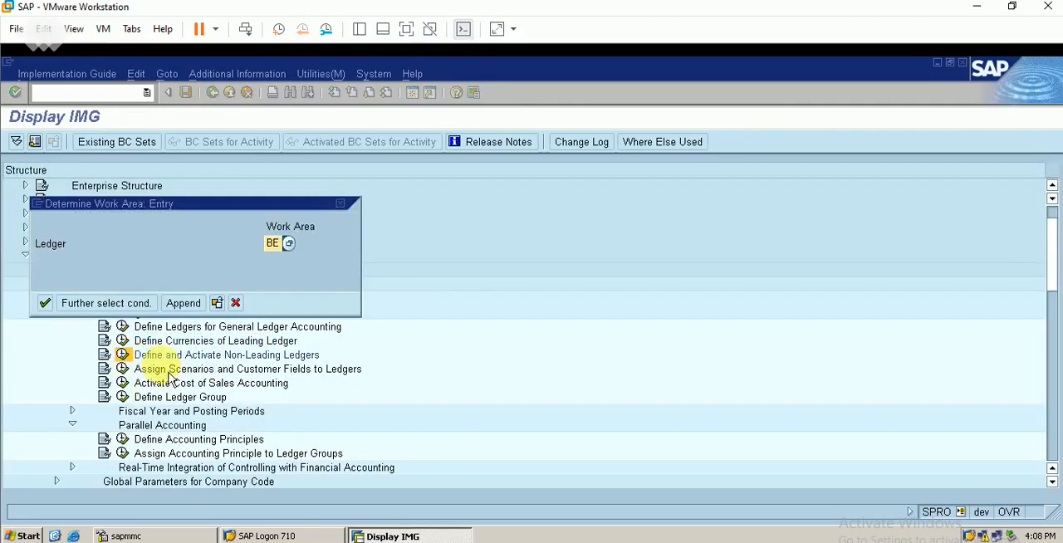
{"action": "key", "text": "Return"}
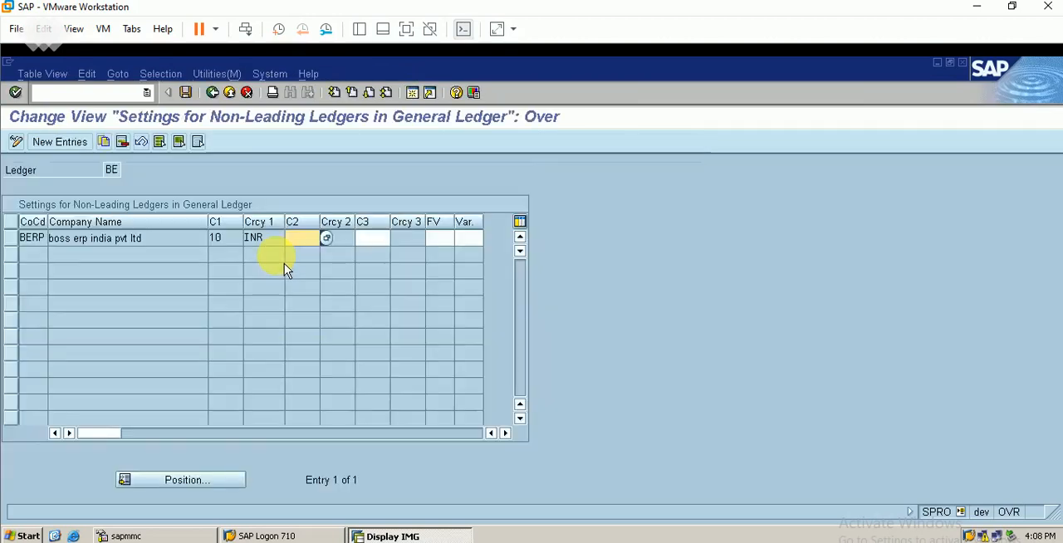
Set the fiscal year variant of company code BERP in ledger BE to V3 (Apr.- March, 4 special periods).
{"action": "left_click", "coordinate": [436, 238]}
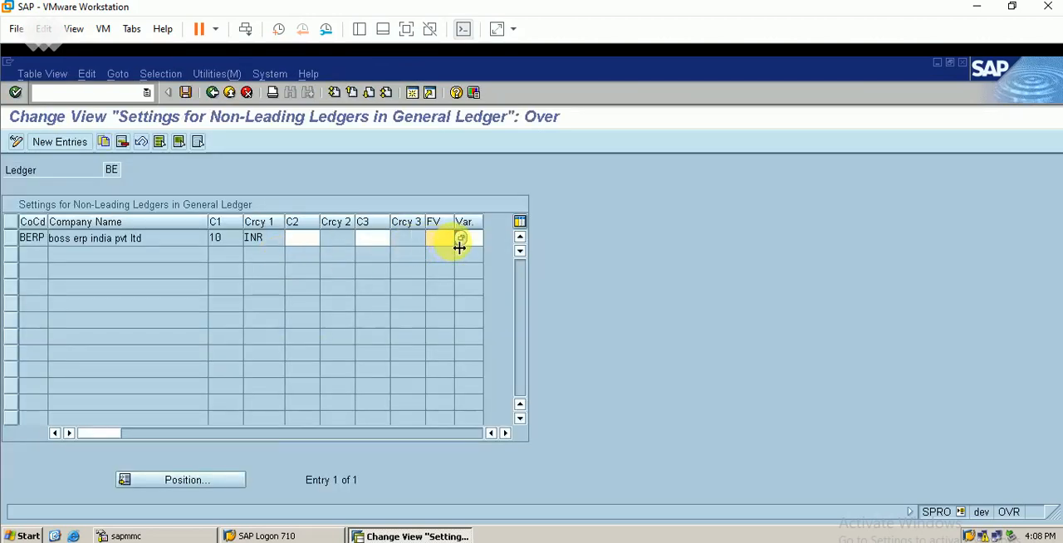
{"action": "left_click", "coordinate": [461, 239]}
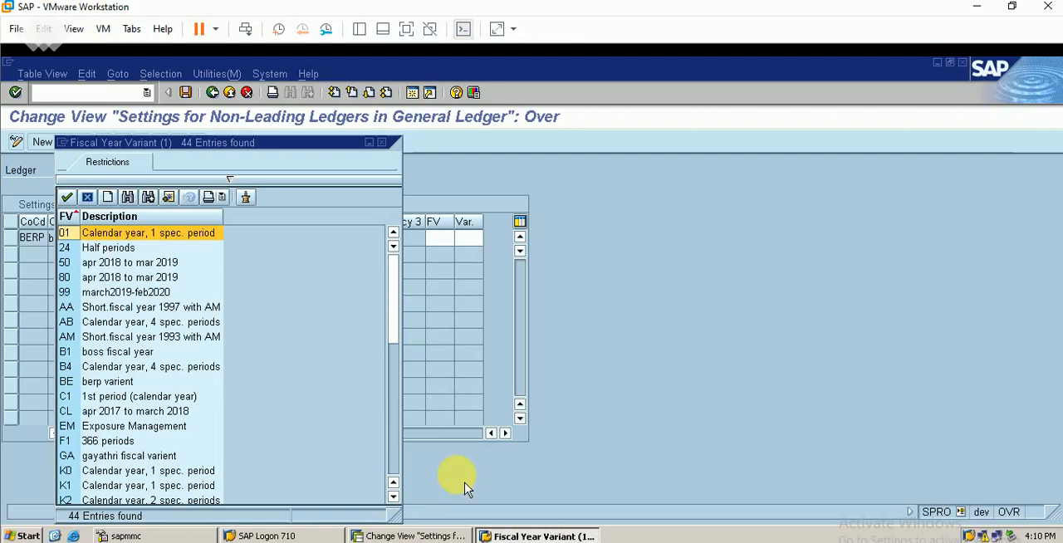
{"action": "left_click", "coordinate": [395, 496]}
{"action": "left_click", "coordinate": [395, 497]}
{"action": "left_click", "coordinate": [395, 496]}
{"action": "left_click", "coordinate": [395, 497]}
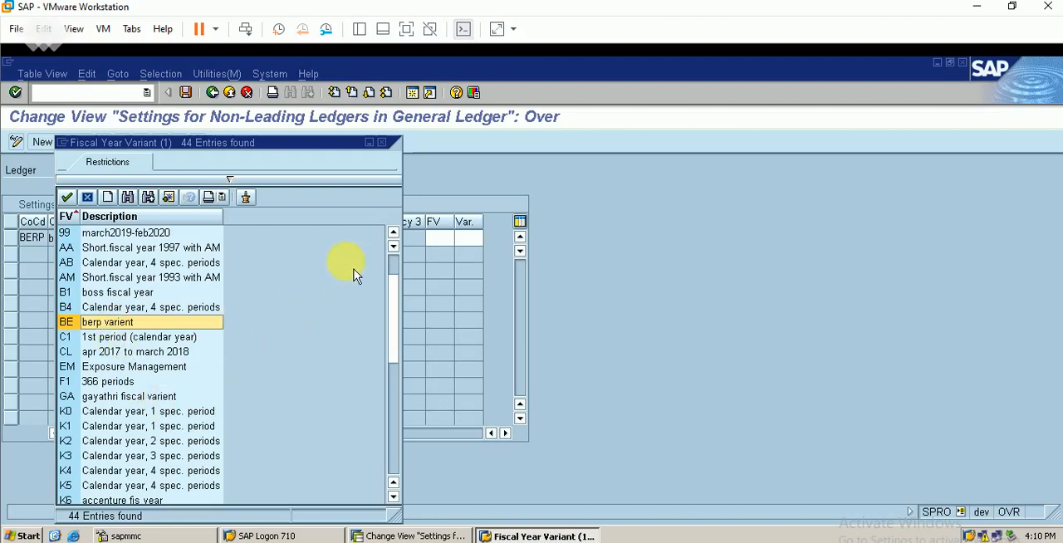
{"action": "left_click", "coordinate": [395, 235]}
{"action": "left_click", "coordinate": [395, 235]}
{"action": "left_click", "coordinate": [395, 235]}
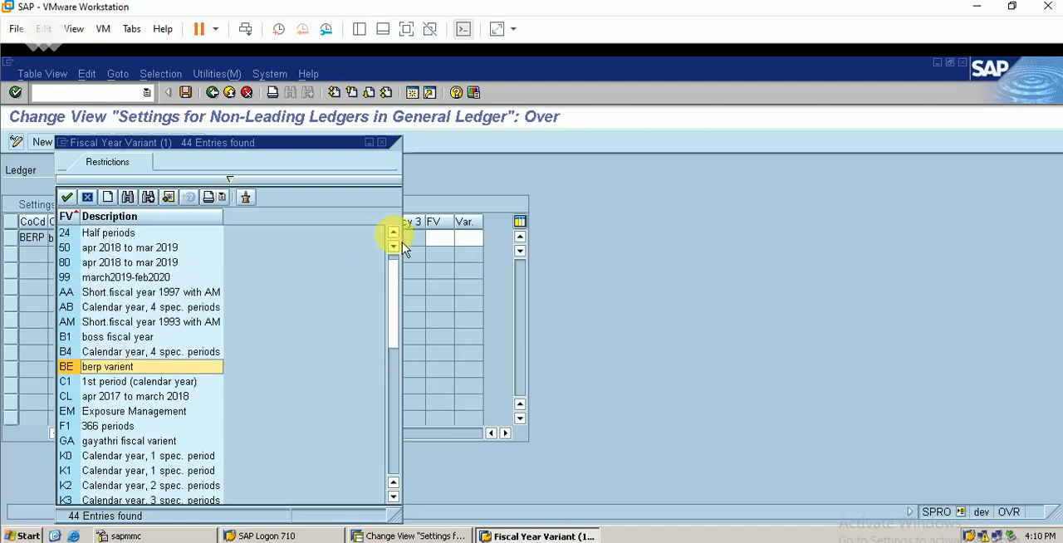
{"action": "left_click", "coordinate": [395, 235]}
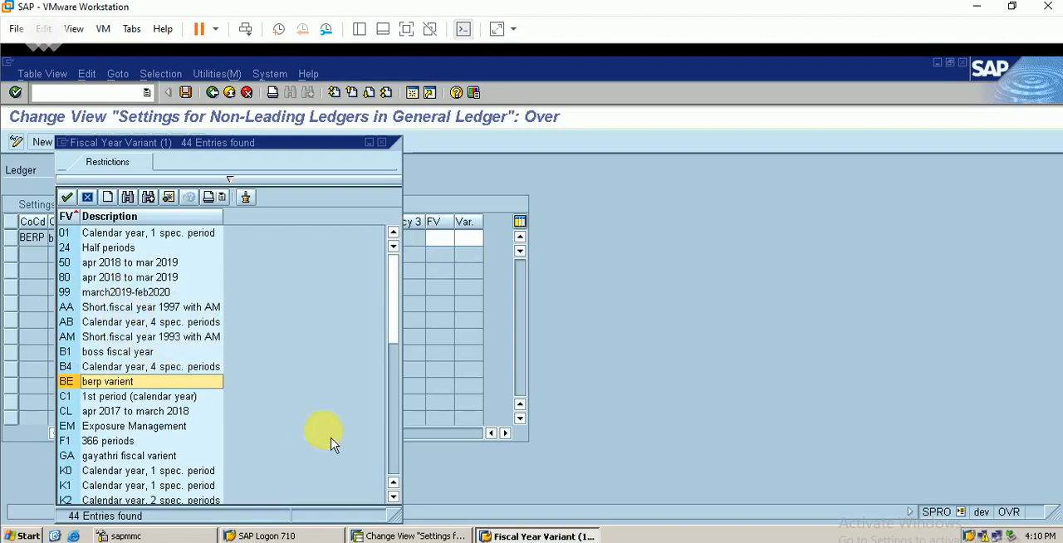
{"action": "left_click", "coordinate": [397, 480]}
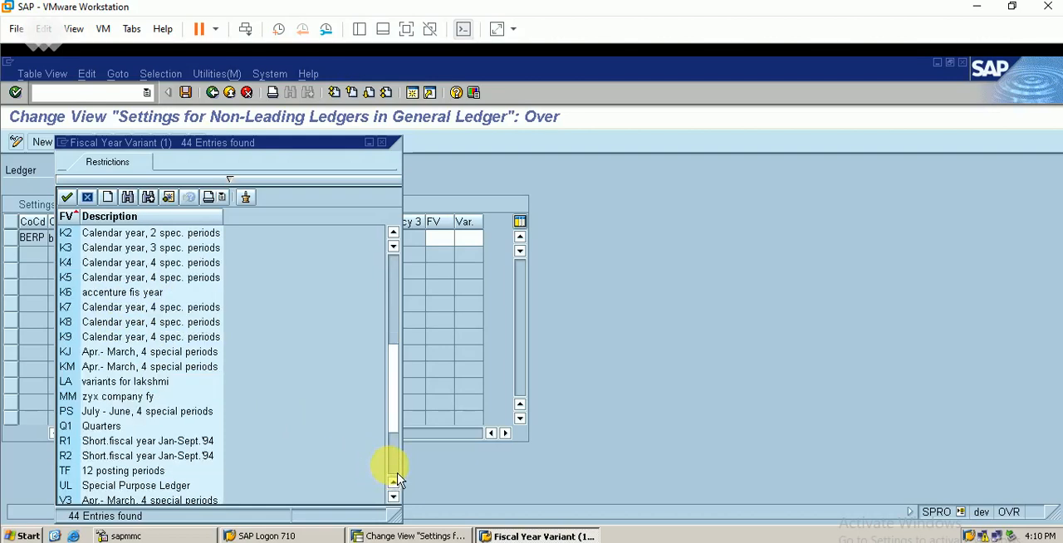
{"action": "left_click", "coordinate": [397, 480]}
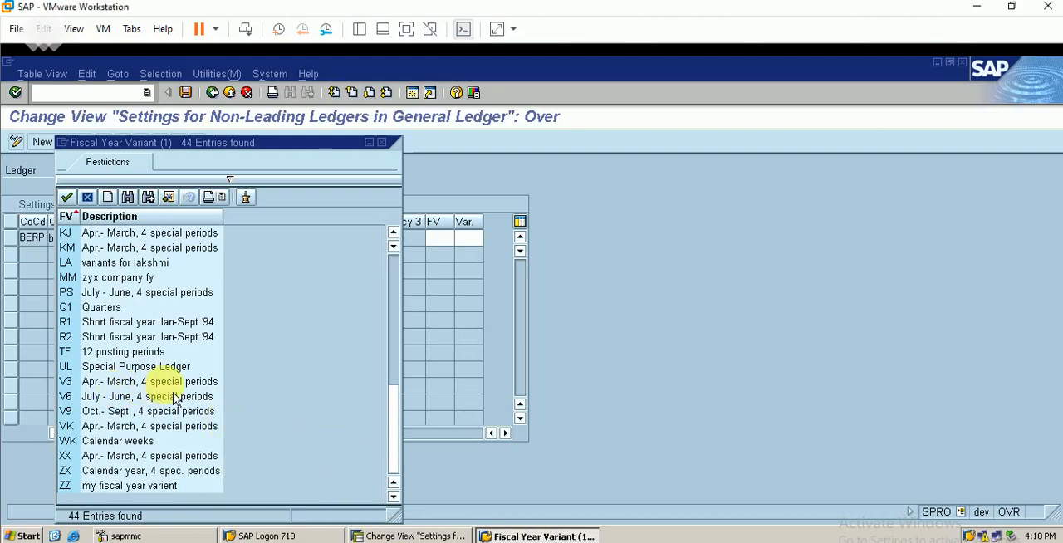
{"action": "double_click", "coordinate": [150, 382]}
Set the posting period variant of company code BERP in ledger BE to ABAP and save the ledger settings.
{"action": "left_click", "coordinate": [469, 238]}
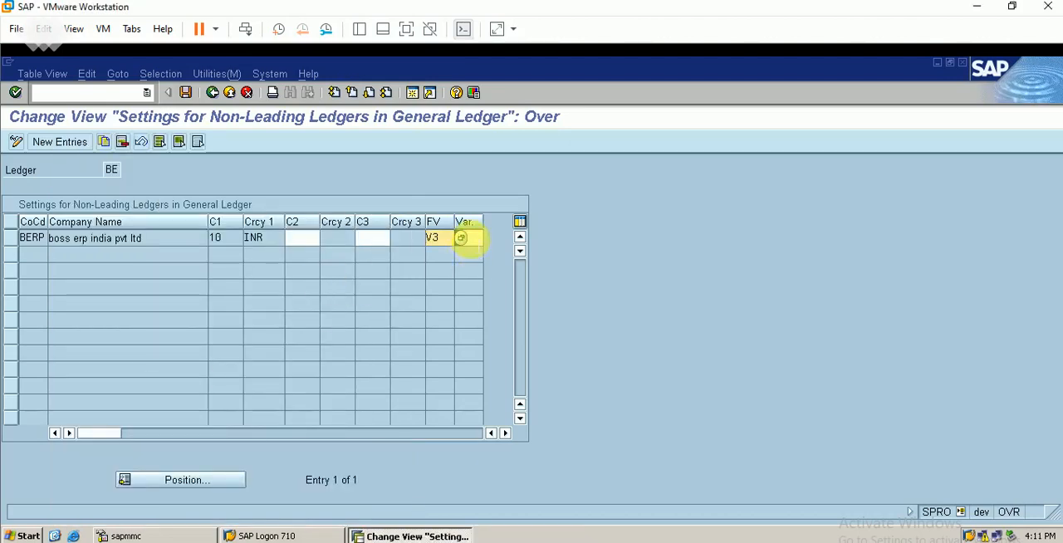
{"action": "left_click", "coordinate": [493, 244]}
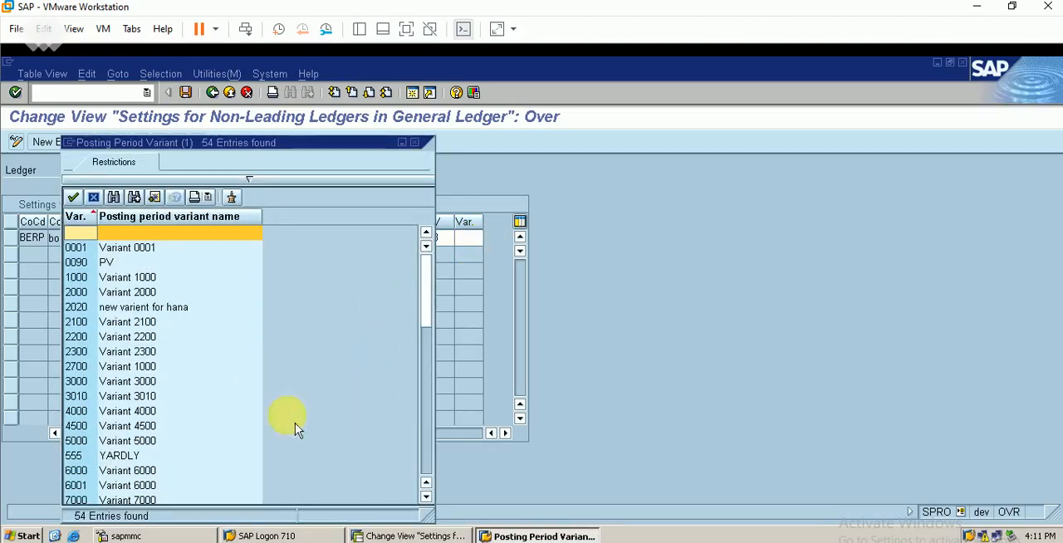
{"action": "scroll", "coordinate": [438, 465], "scroll_direction": "down", "scroll_amount": 6}
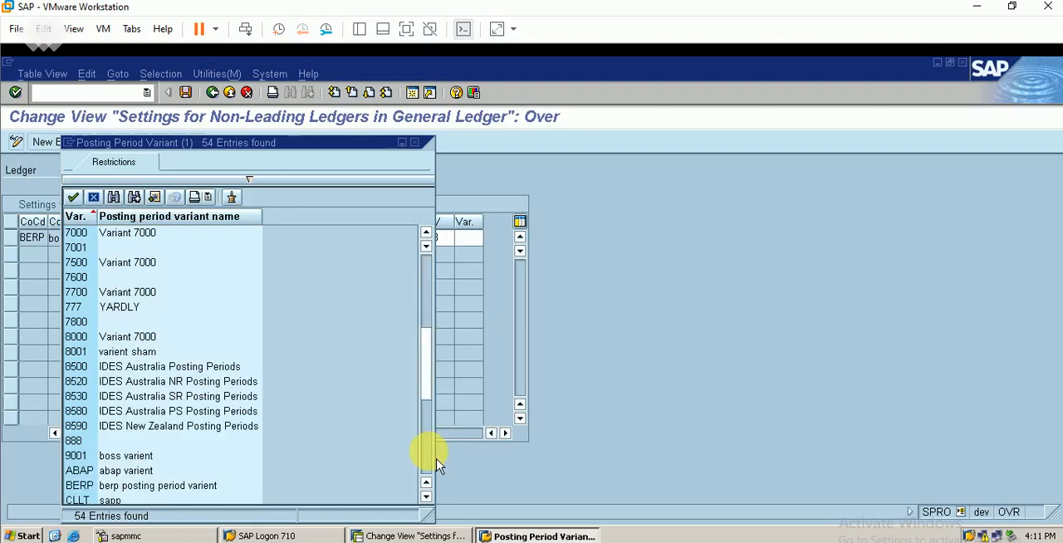
{"action": "left_click", "coordinate": [131, 475]}
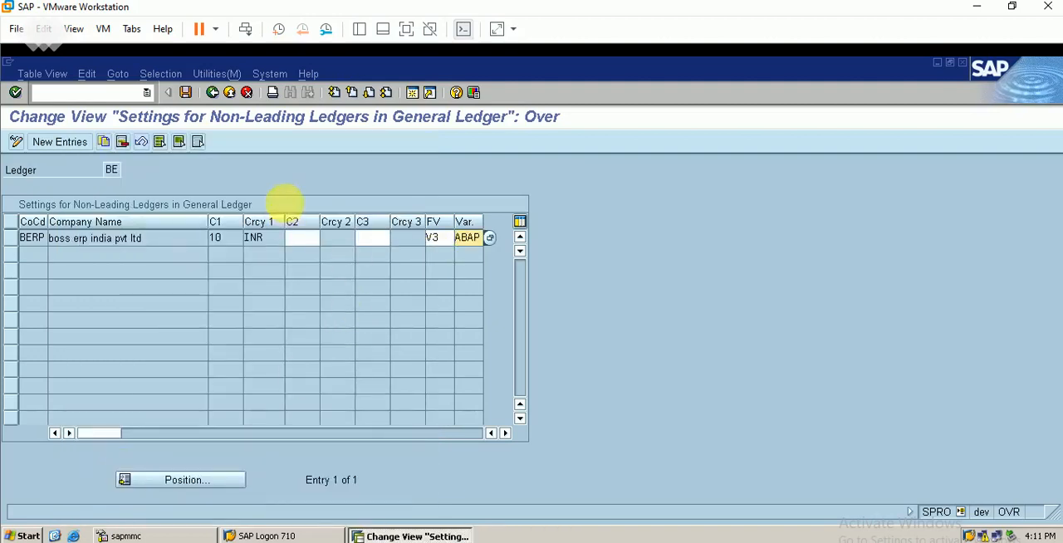
{"action": "left_click", "coordinate": [185, 92]}
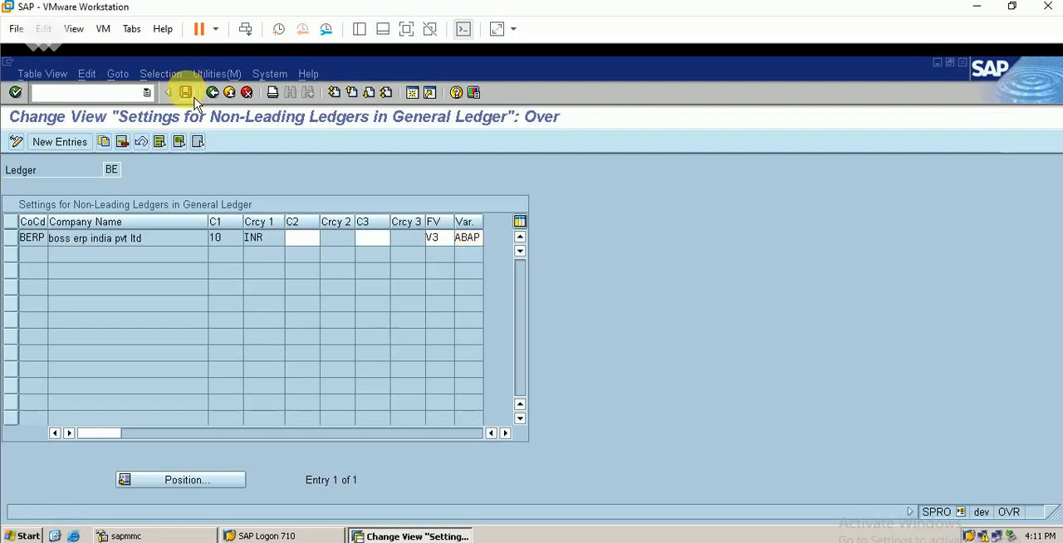
Look up the second currency types available for company code BERP in ledger BE, and return to the IMG.
{"action": "left_click", "coordinate": [303, 239]}
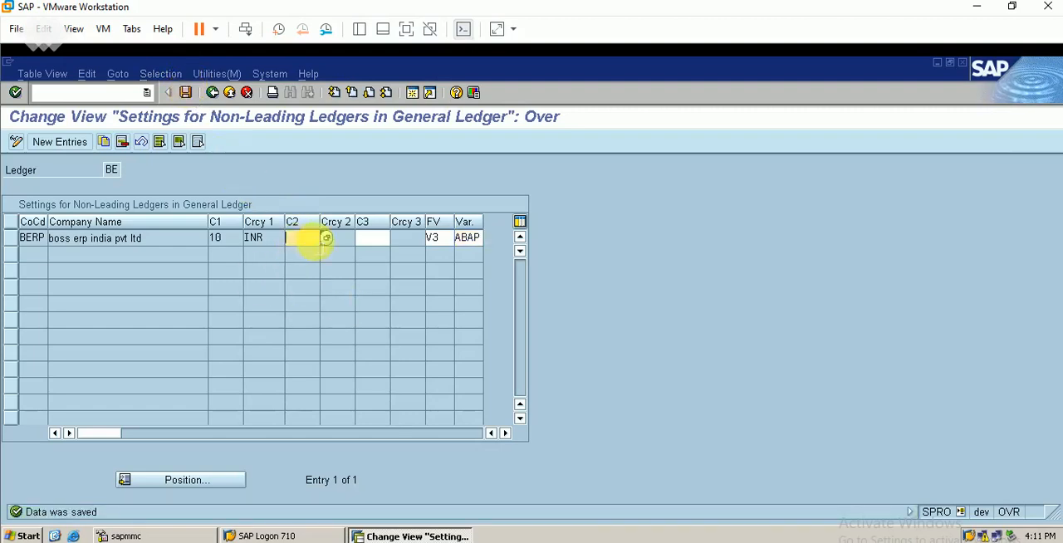
{"action": "left_click", "coordinate": [328, 239]}
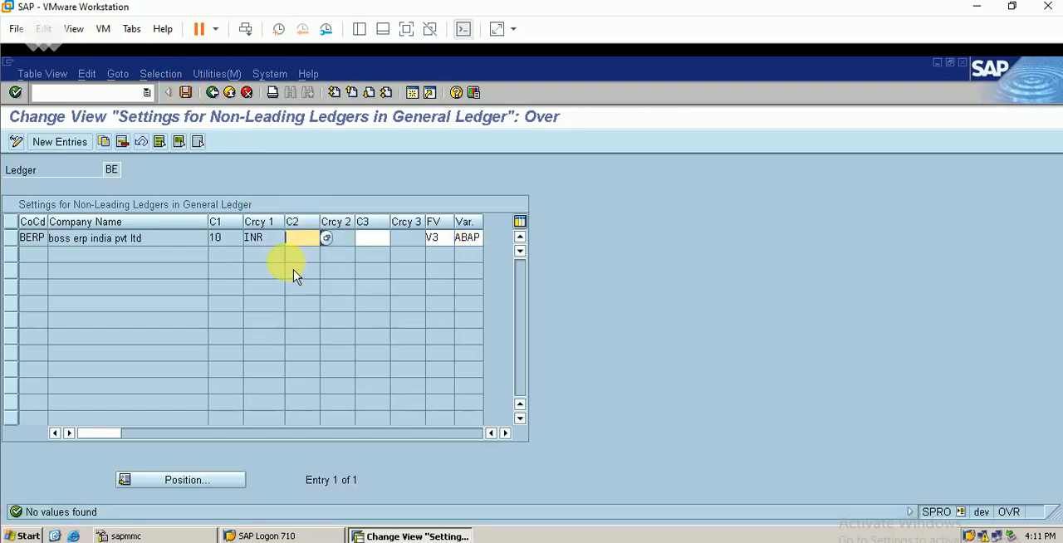
{"action": "left_click", "coordinate": [186, 94]}
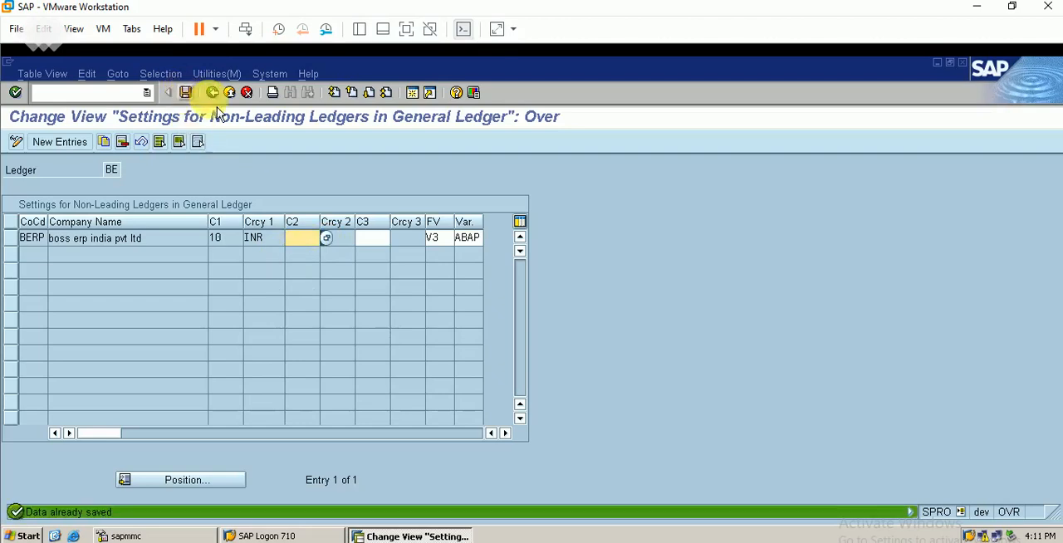
{"action": "left_click", "coordinate": [214, 94]}
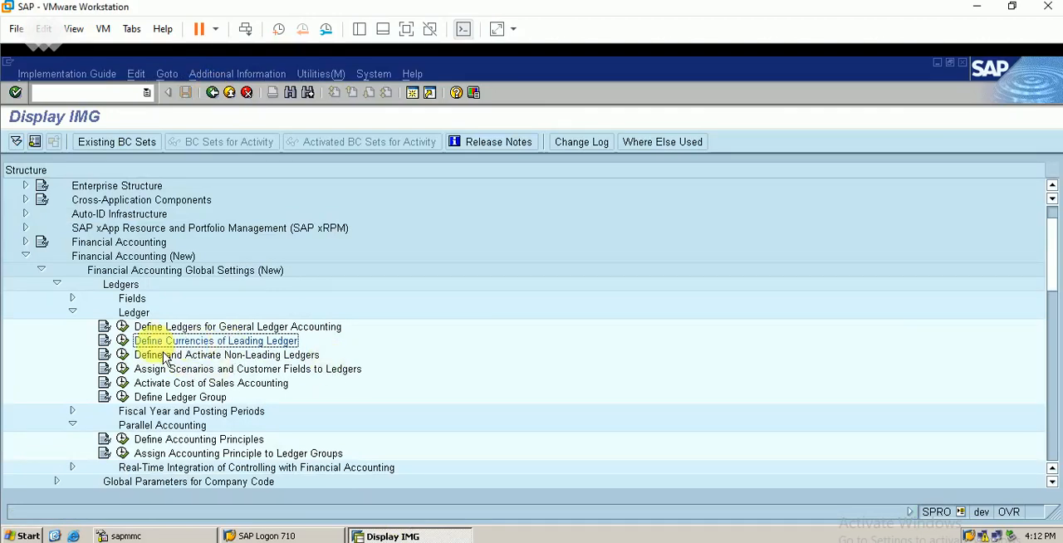
Open Define Currencies of Leading Ledger and display the additional local currency details of company code BERP.
{"action": "left_click", "coordinate": [122, 341]}
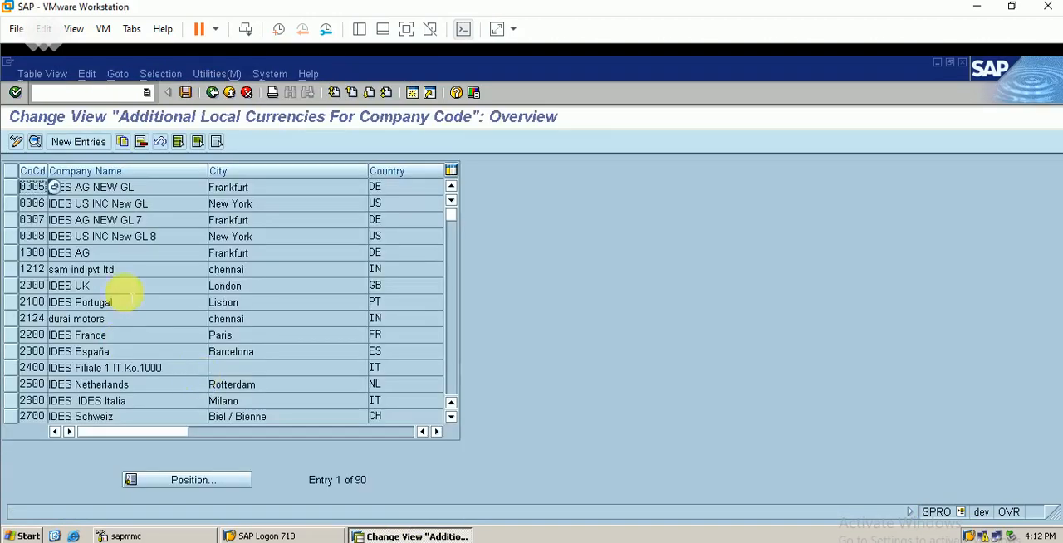
{"action": "left_click", "coordinate": [202, 483]}
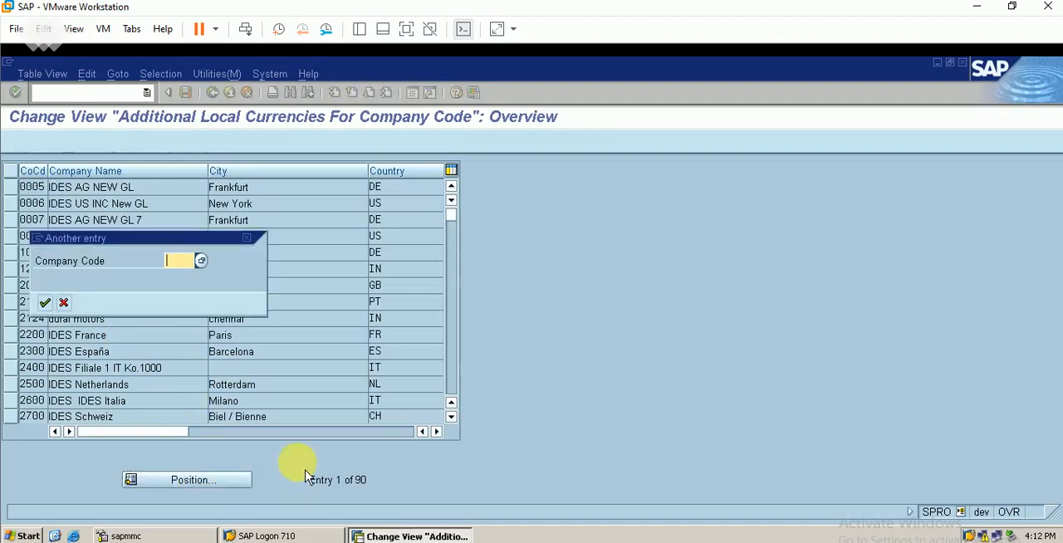
{"action": "type", "text": "ber"}
{"action": "key", "text": "Return"}
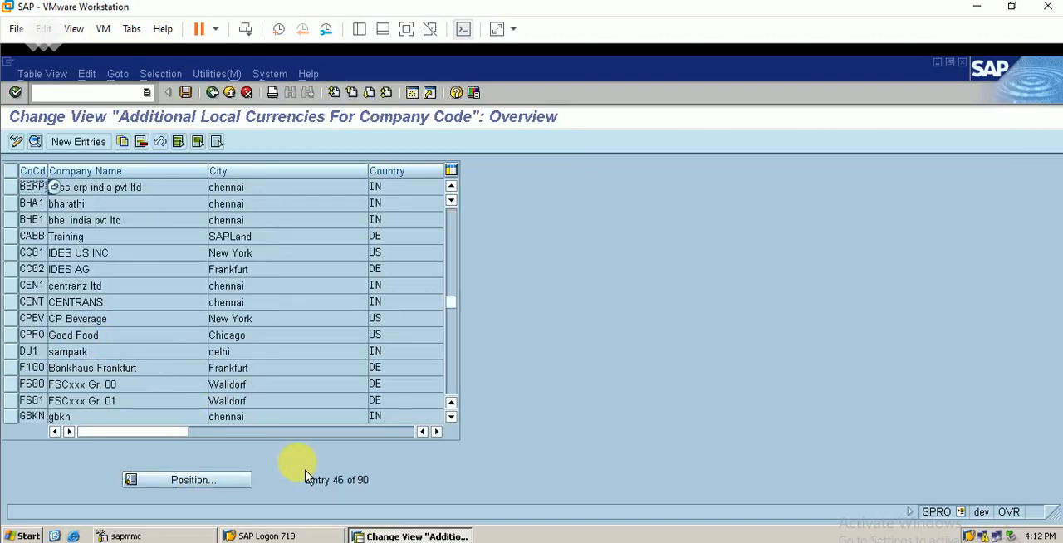
{"action": "left_click", "coordinate": [11, 187]}
{"action": "left_click", "coordinate": [34, 142]}
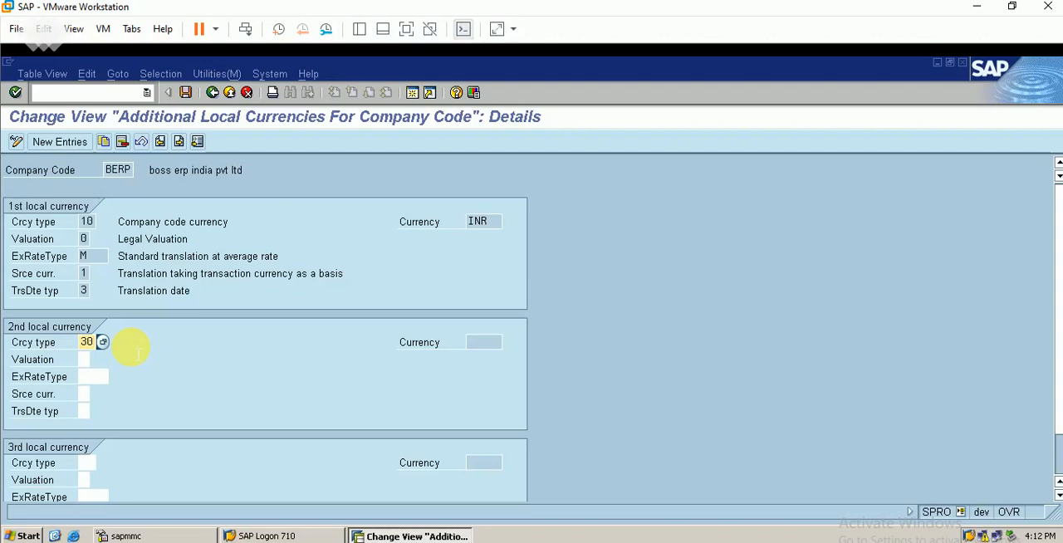
Define BERP's second local currency with currency type 30, valuation 0, exchange rate type M, source currency 1 and translation date type 2, and save.
{"action": "key", "text": "Tab"}
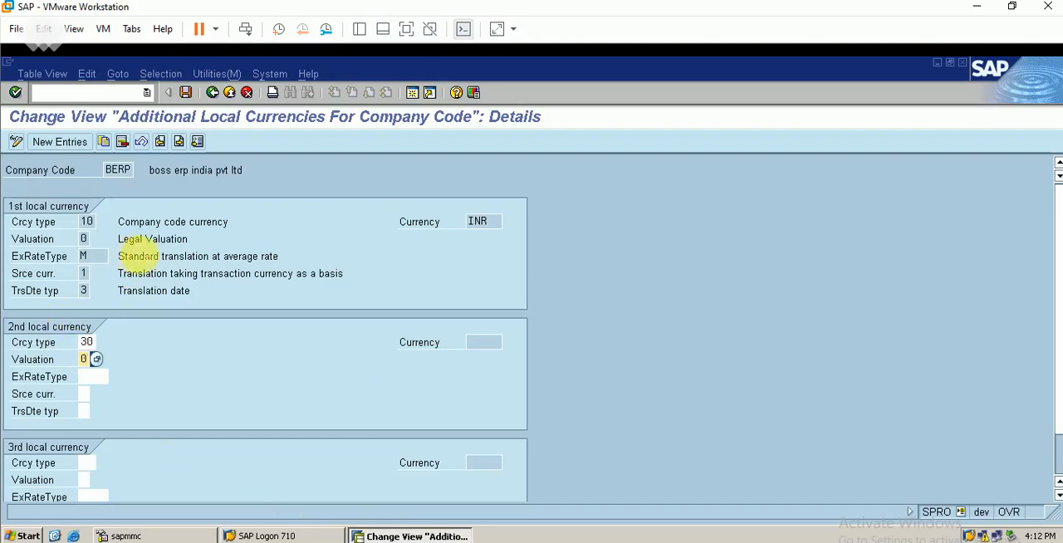
{"action": "key", "text": "Tab"}
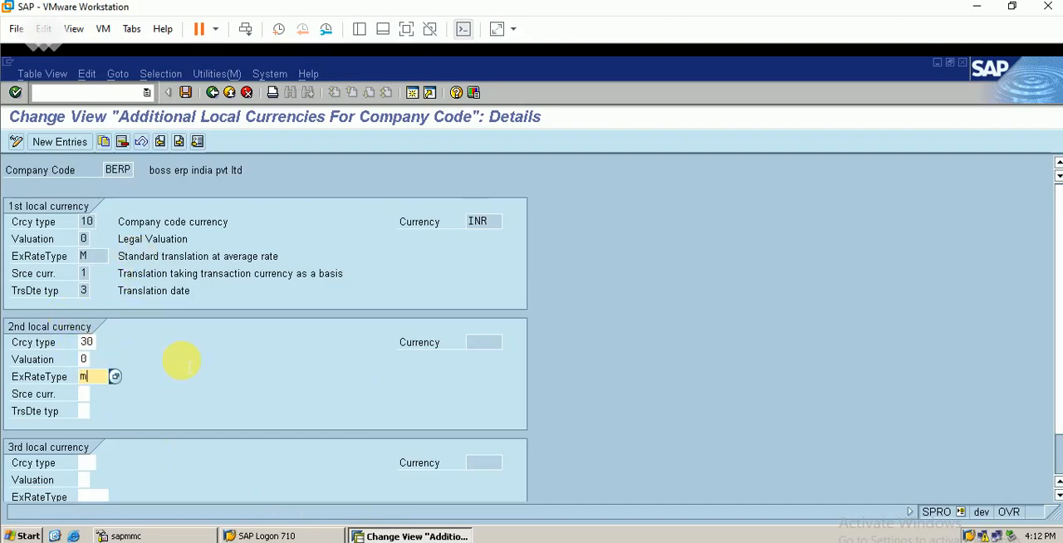
{"action": "key", "text": "Tab"}
{"action": "key", "text": "Tab"}
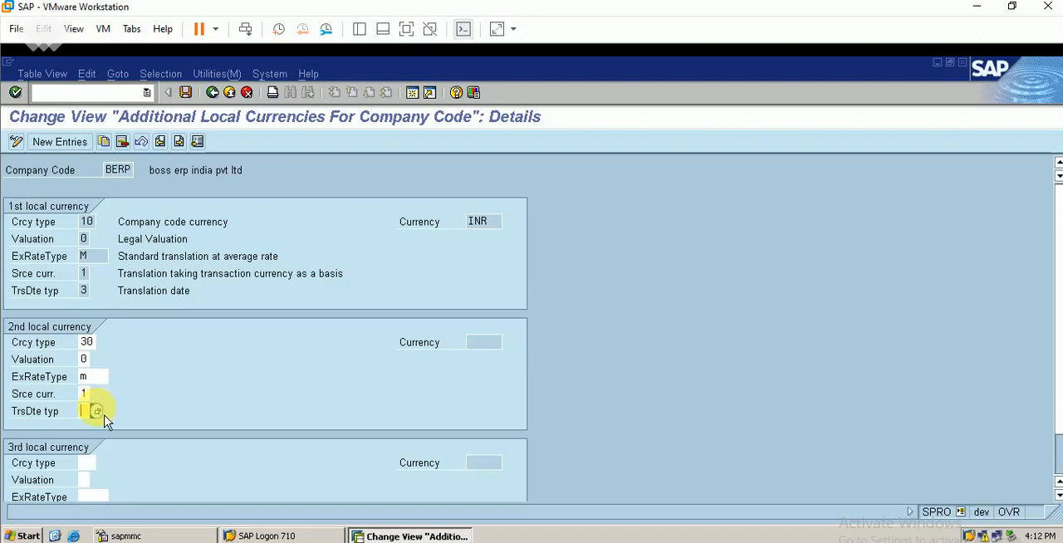
{"action": "key", "text": "F4"}
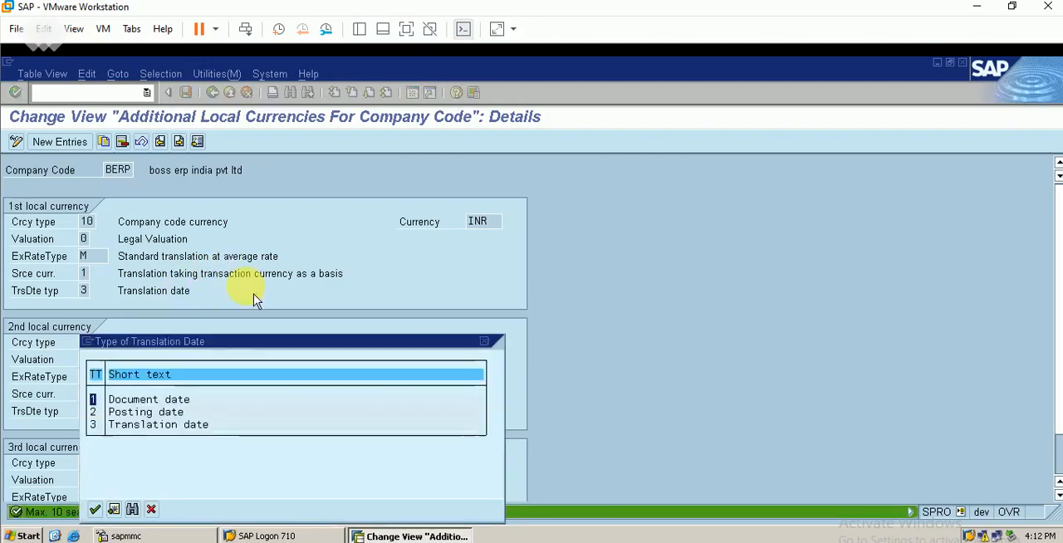
{"action": "double_click", "coordinate": [149, 412]}
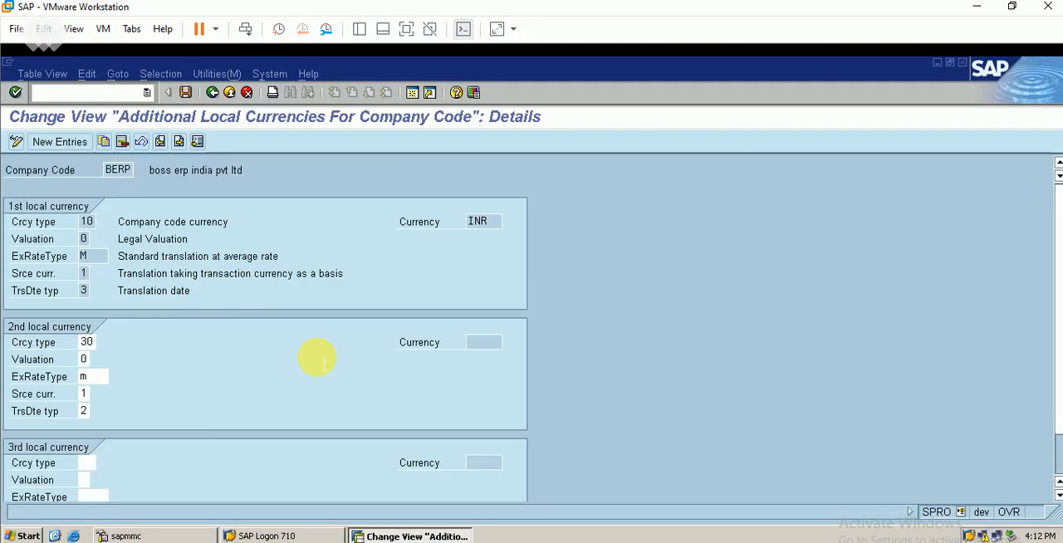
{"action": "key", "text": "Return"}
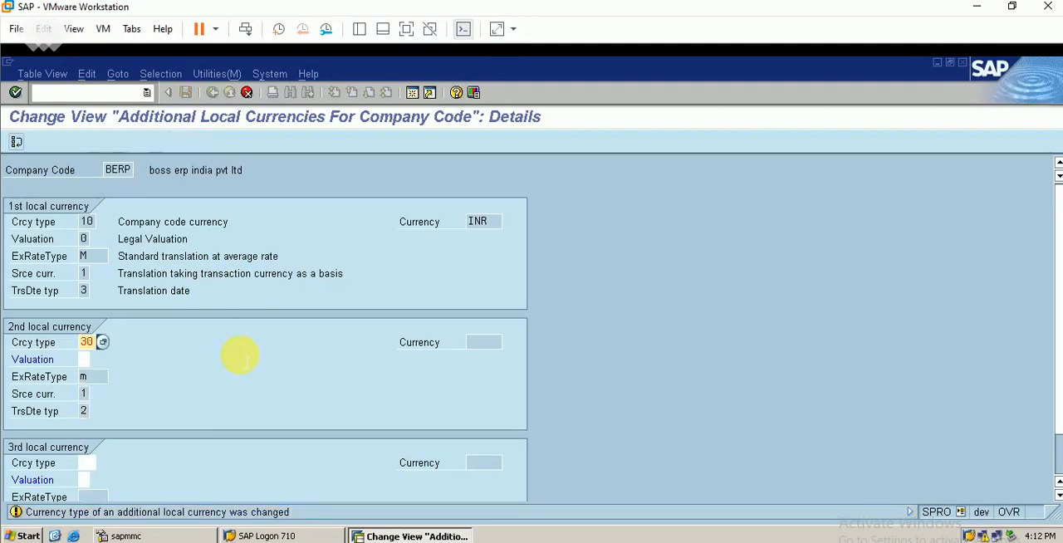
{"action": "key", "text": "Return"}
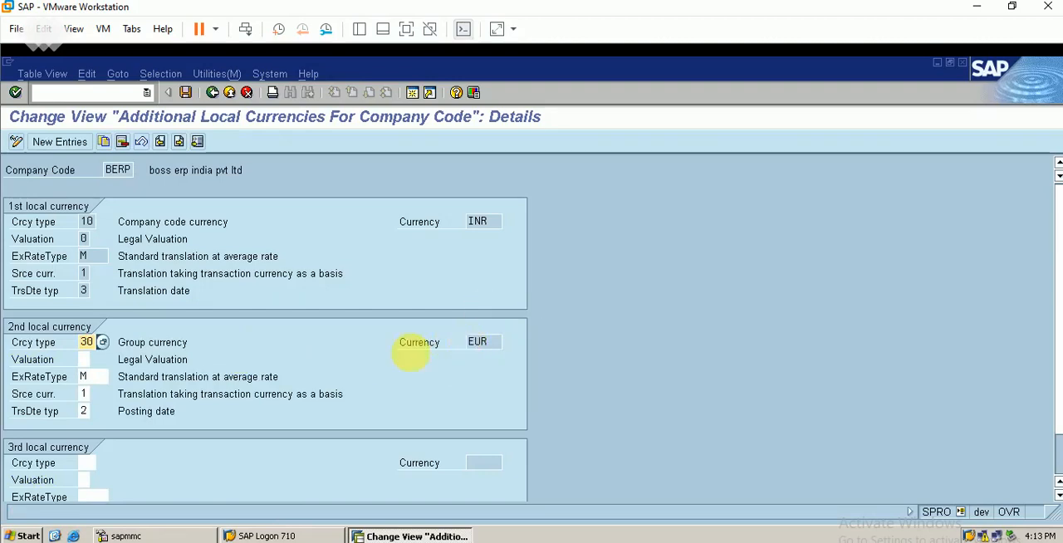
{"action": "left_click", "coordinate": [185, 92]}
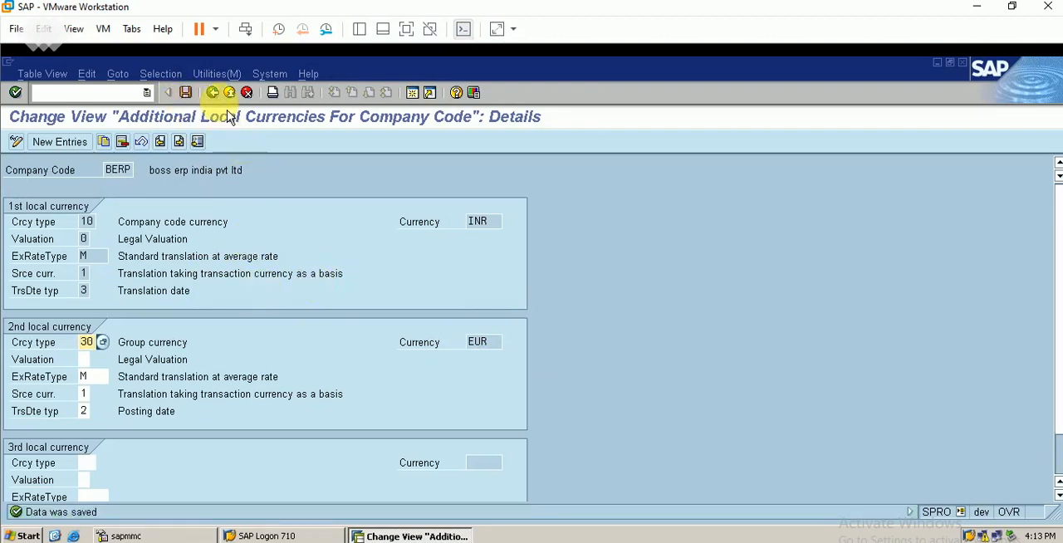
Return to the IMG and reopen Define and Activate Non-Leading Ledgers for ledger BE.
{"action": "left_click", "coordinate": [213, 93]}
{"action": "left_click", "coordinate": [212, 93]}
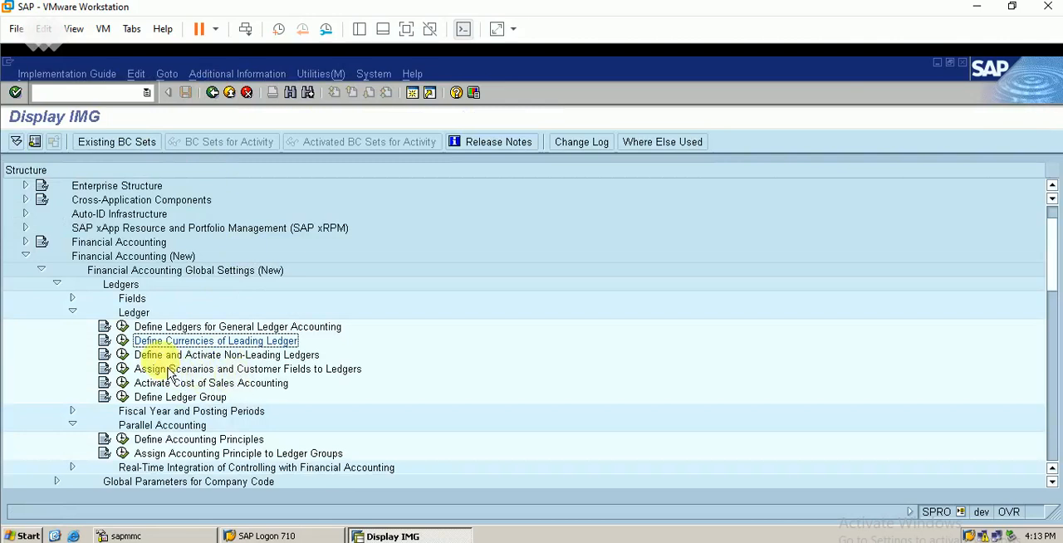
{"action": "left_click", "coordinate": [124, 369]}
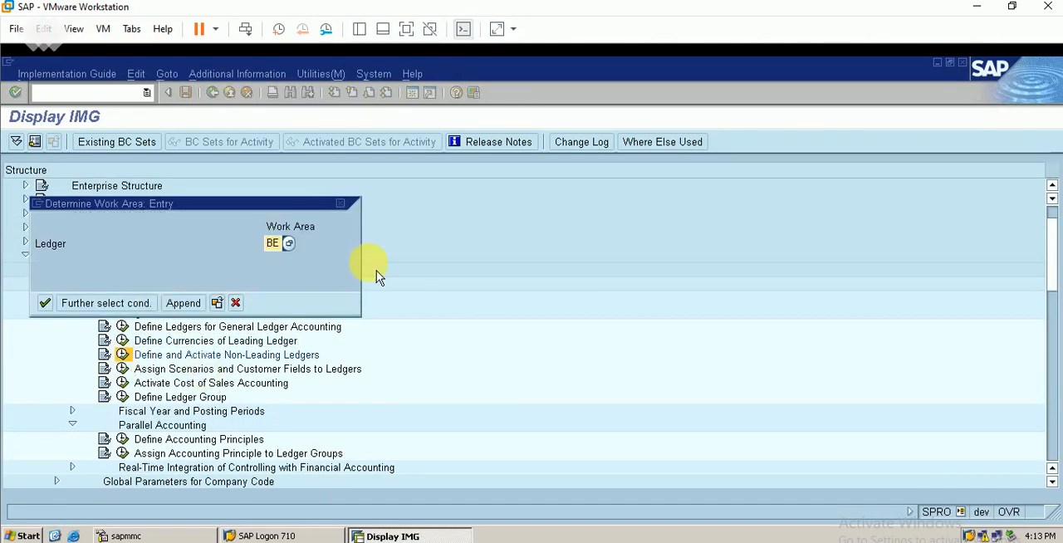
{"action": "key", "text": "Return"}
Set the second currency type of company code BERP in ledger BE to 30 (Group currency, EUR) and save.
{"action": "left_click", "coordinate": [305, 238]}
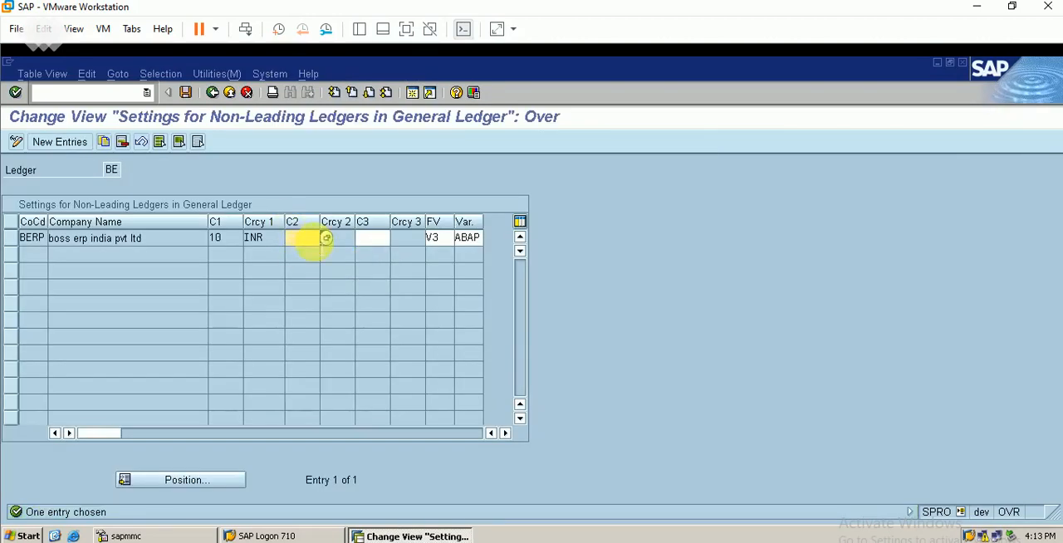
{"action": "type", "text": "30"}
{"action": "key", "text": "Return"}
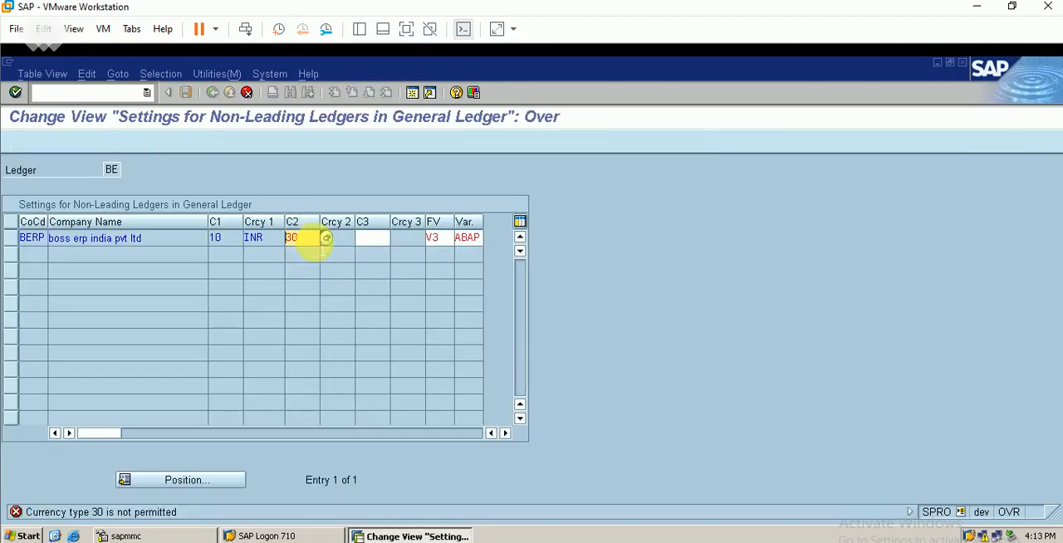
{"action": "left_click", "coordinate": [326, 238]}
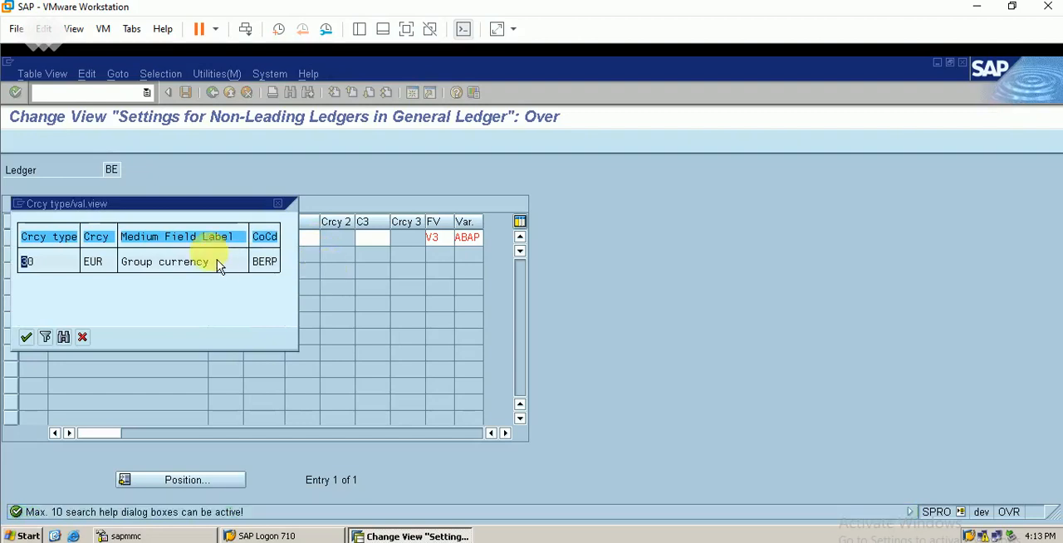
{"action": "double_click", "coordinate": [150, 268]}
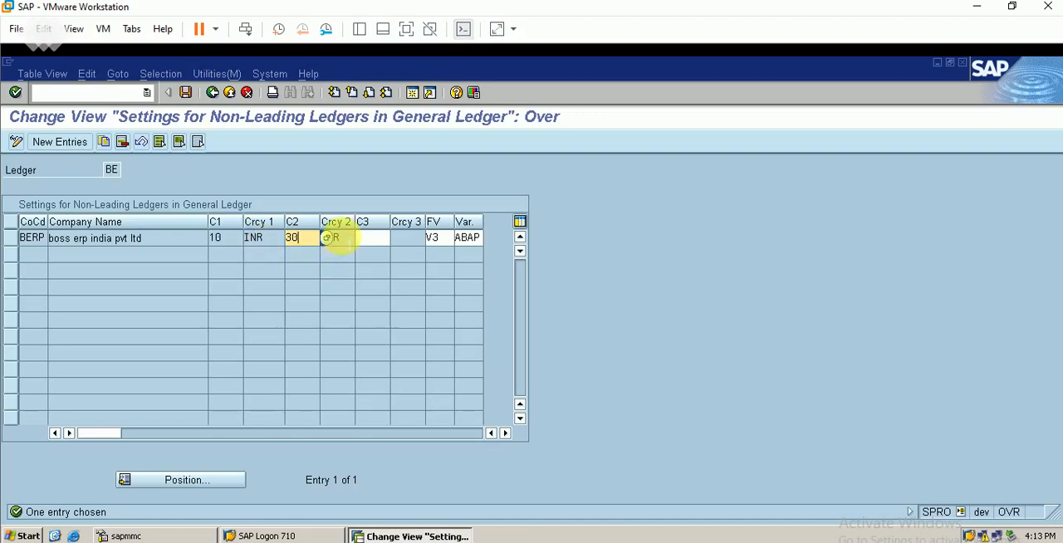
{"action": "left_click", "coordinate": [340, 238]}
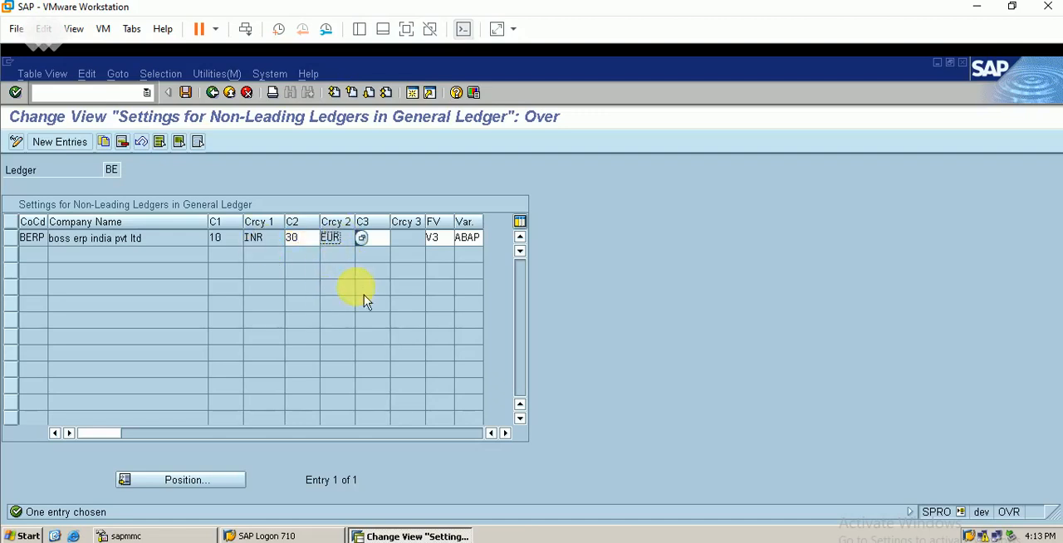
{"action": "left_click", "coordinate": [185, 93]}
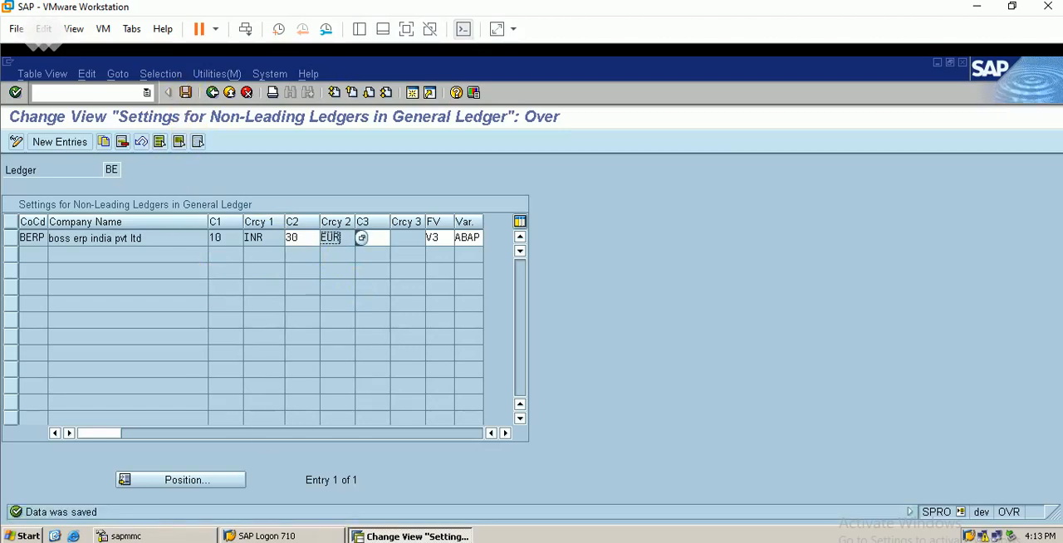
Switch to the Excel sheet and fill the non-leading ledger row with fiscal year variant V3 and posting period variant ABAP.
{"action": "left_click", "coordinate": [353, 542]}
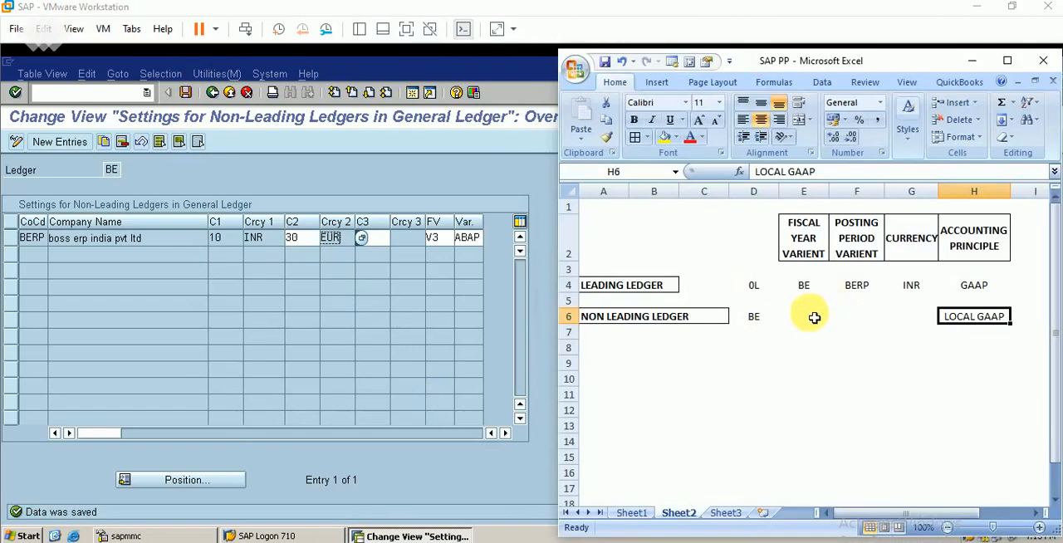
{"action": "left_click", "coordinate": [804, 317]}
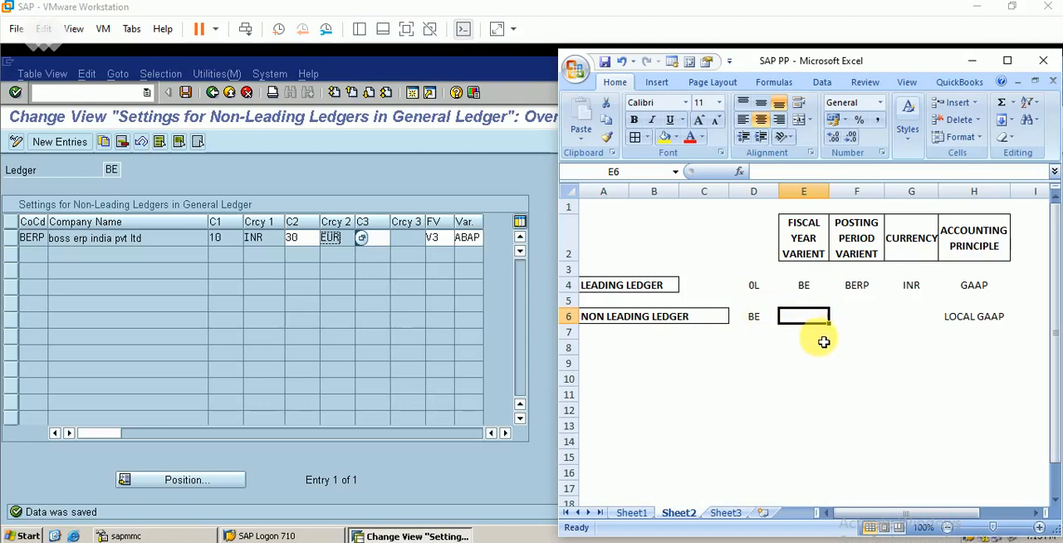
{"action": "type", "text": "V3"}
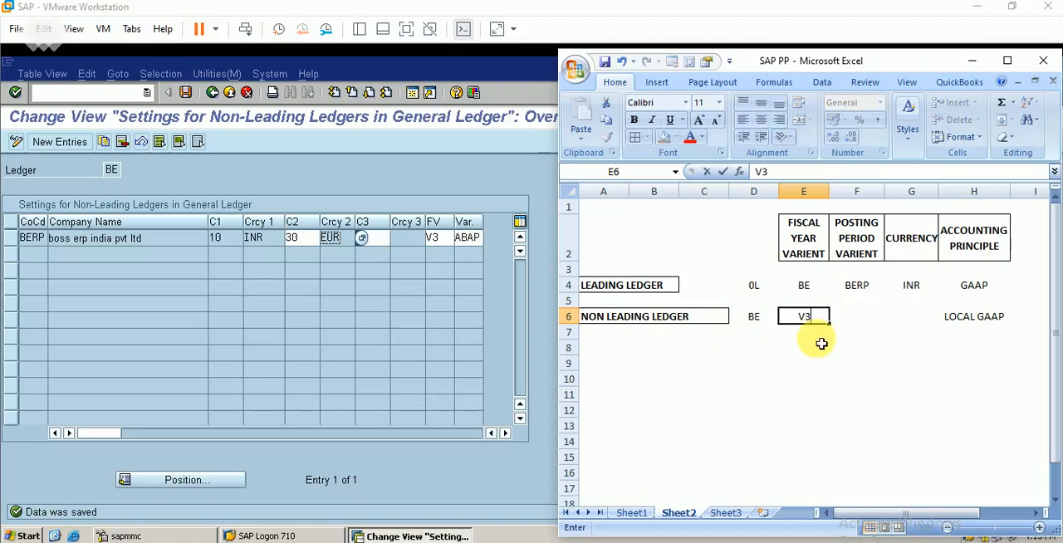
{"action": "key", "text": "Tab"}
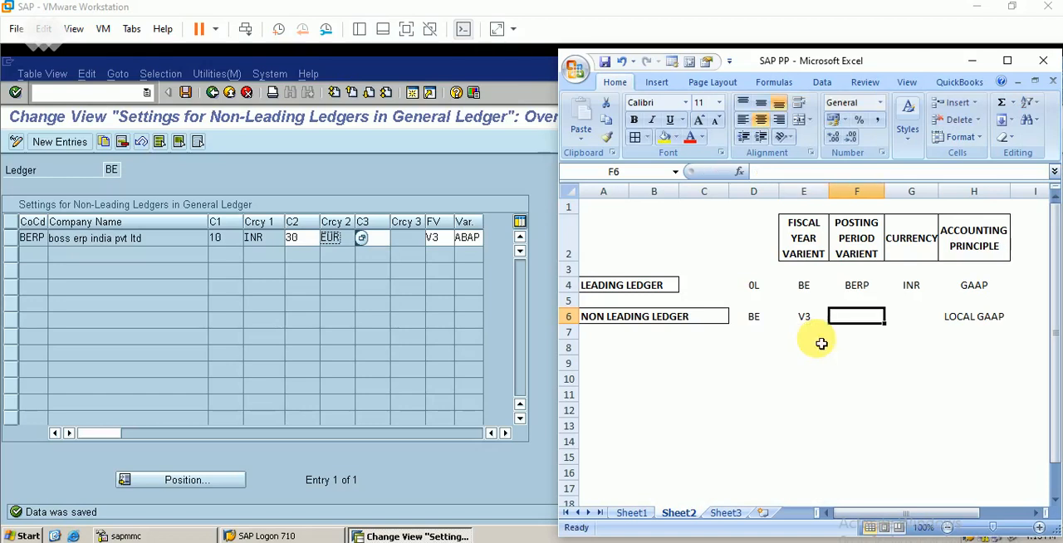
{"action": "type", "text": "ABAP"}
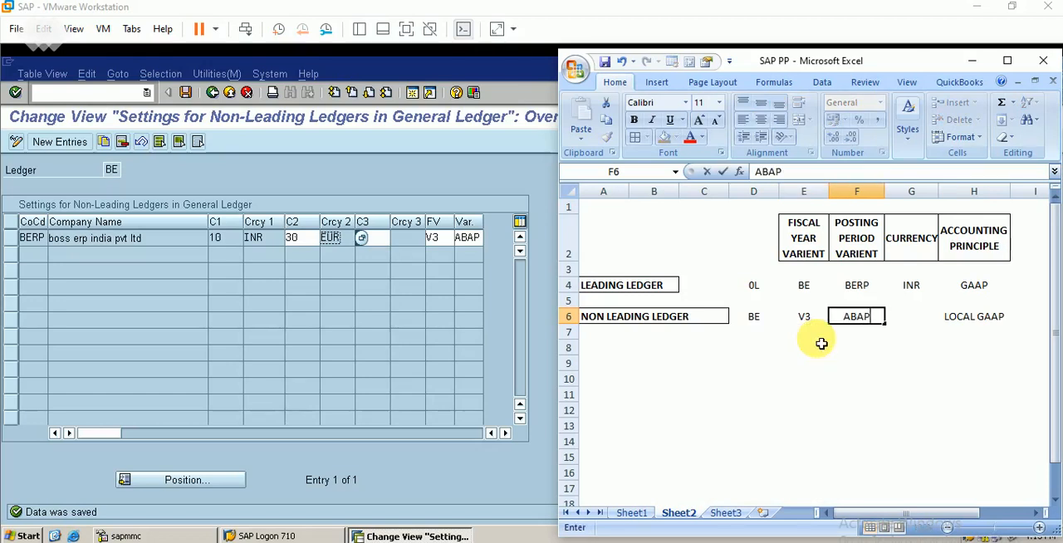
{"action": "key", "text": "Tab"}
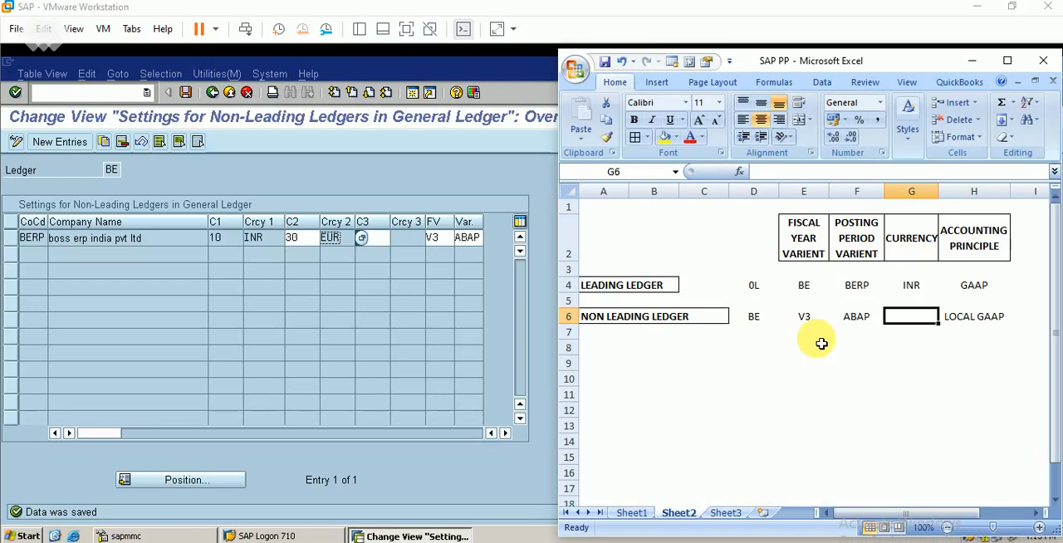
Set the currency to INR/EUR for both the leading and the non-leading ledger in the sheet.
{"action": "left_click", "coordinate": [925, 290]}
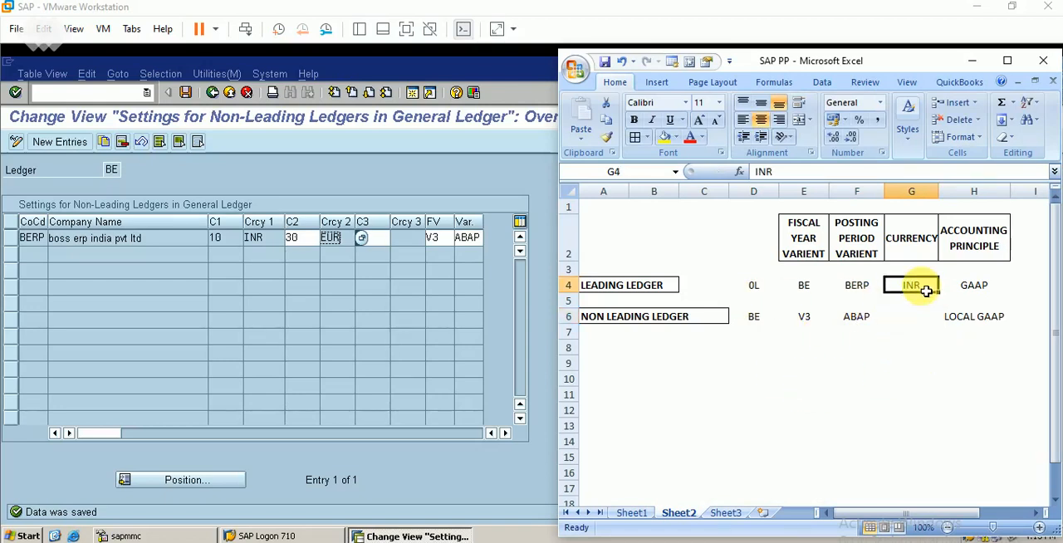
{"action": "double_click", "coordinate": [926, 290]}
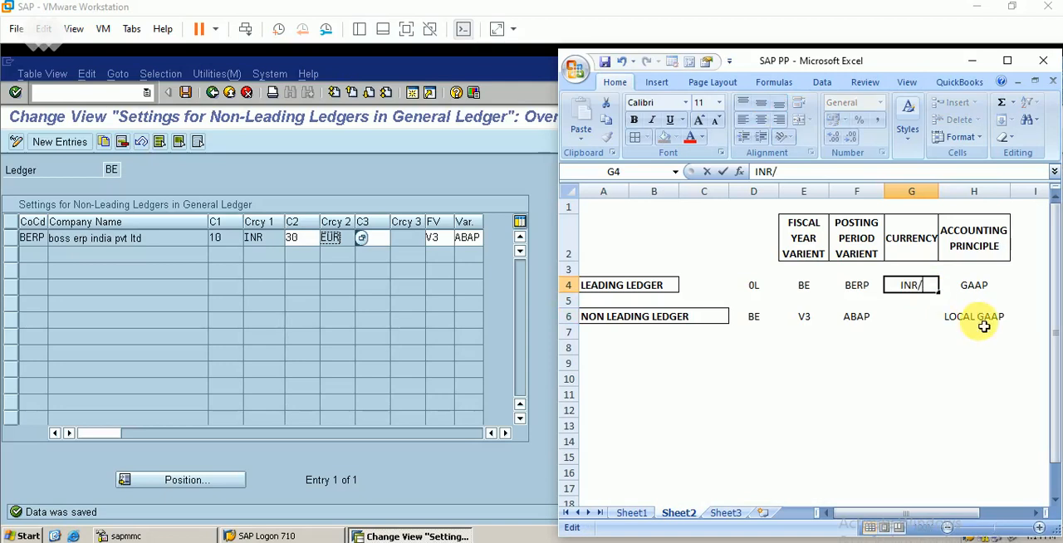
{"action": "type", "text": "/EUR"}
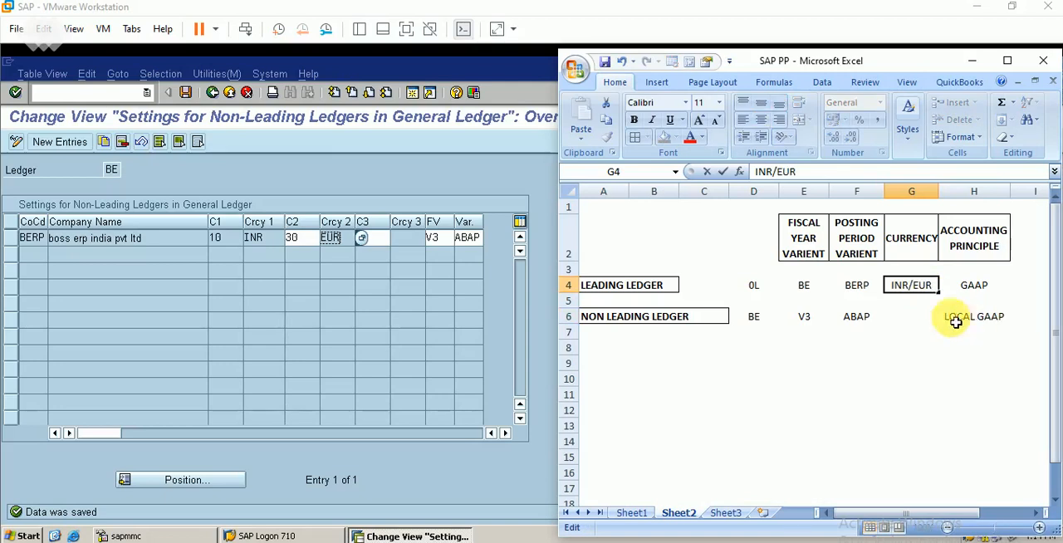
{"action": "left_click", "coordinate": [917, 317]}
{"action": "type", "text": "INR/EUR"}
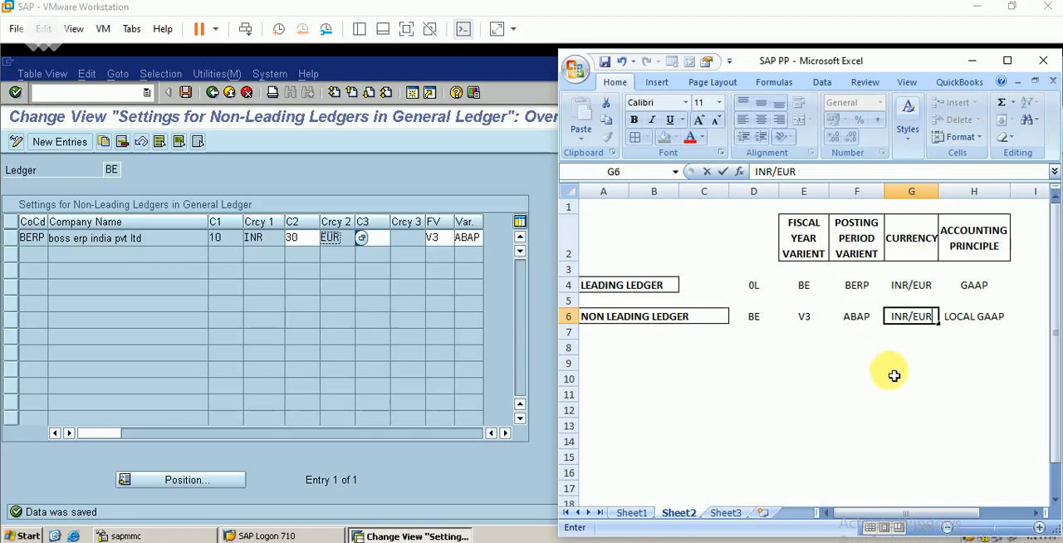
{"action": "left_click", "coordinate": [850, 364]}
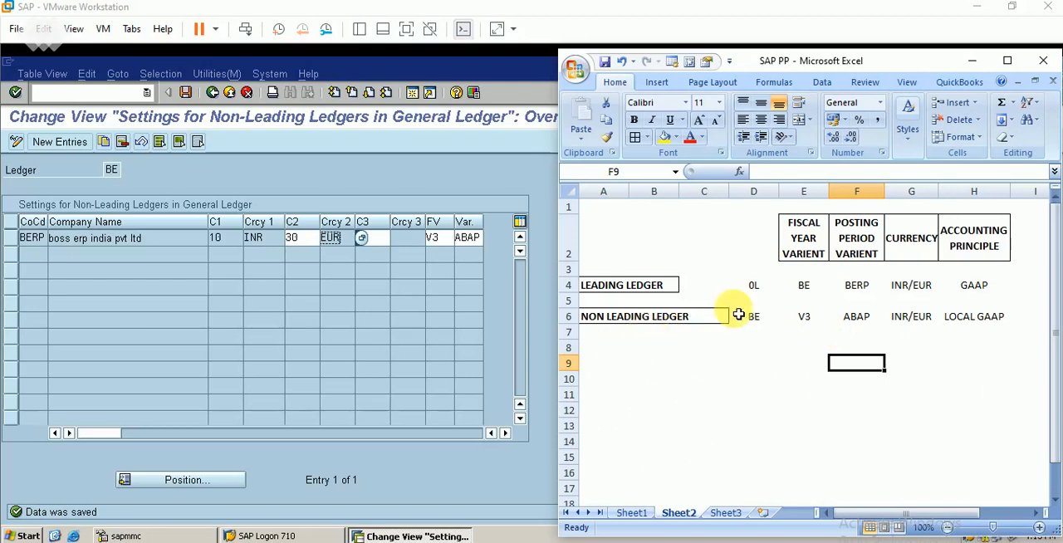
Return to SAP and open the G/L account posting transaction F-02.
{"action": "left_click", "coordinate": [971, 61]}
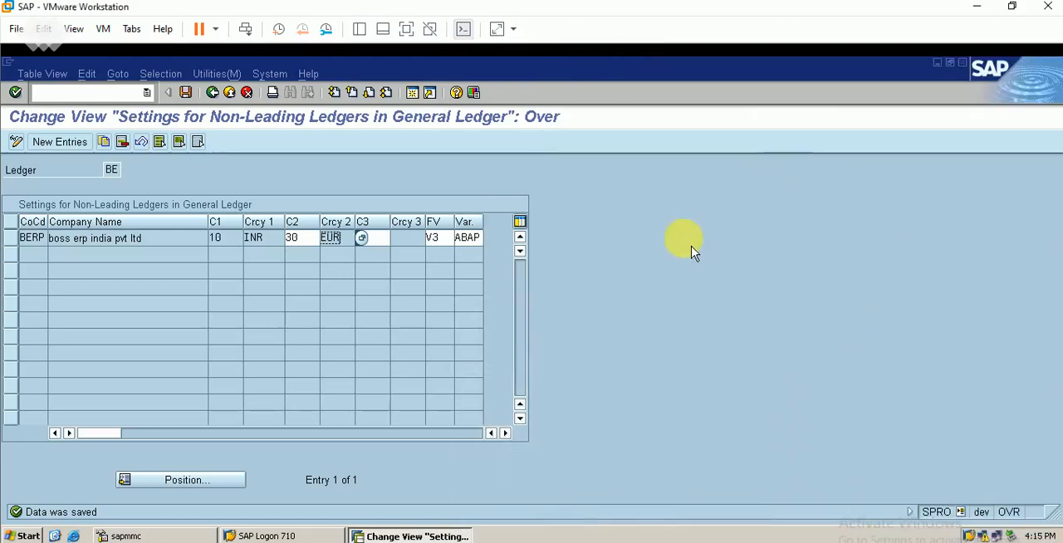
{"action": "left_click", "coordinate": [108, 93]}
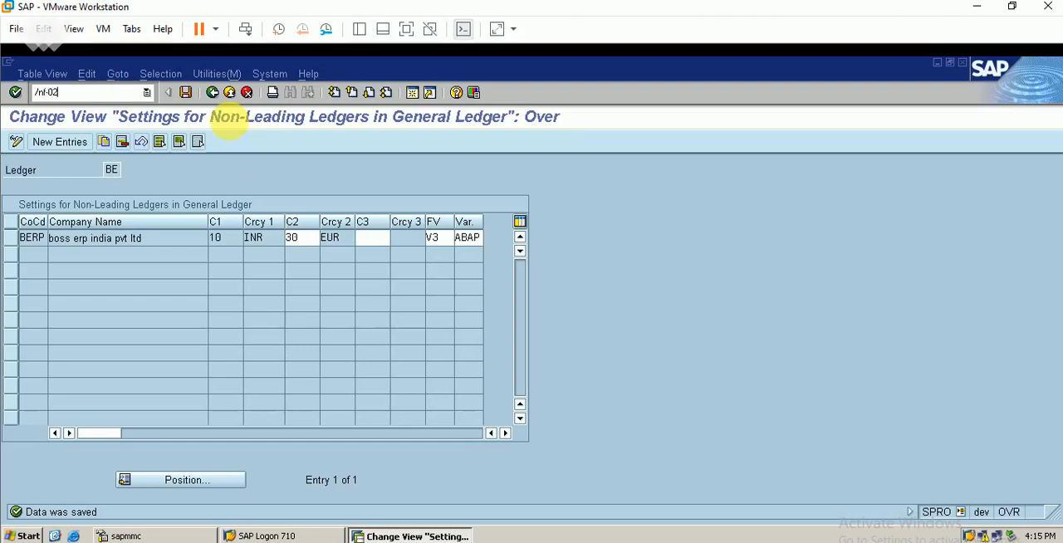
{"action": "key", "text": "Return"}
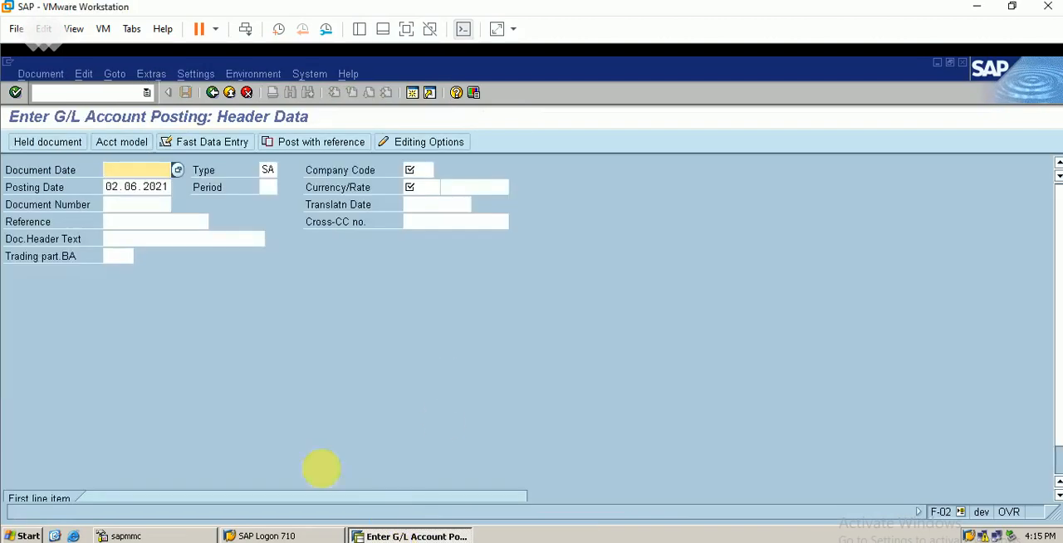
Fill in the posting header with document date 2.6.2021, company code BERP and currency INR.
{"action": "type", "text": "2"}
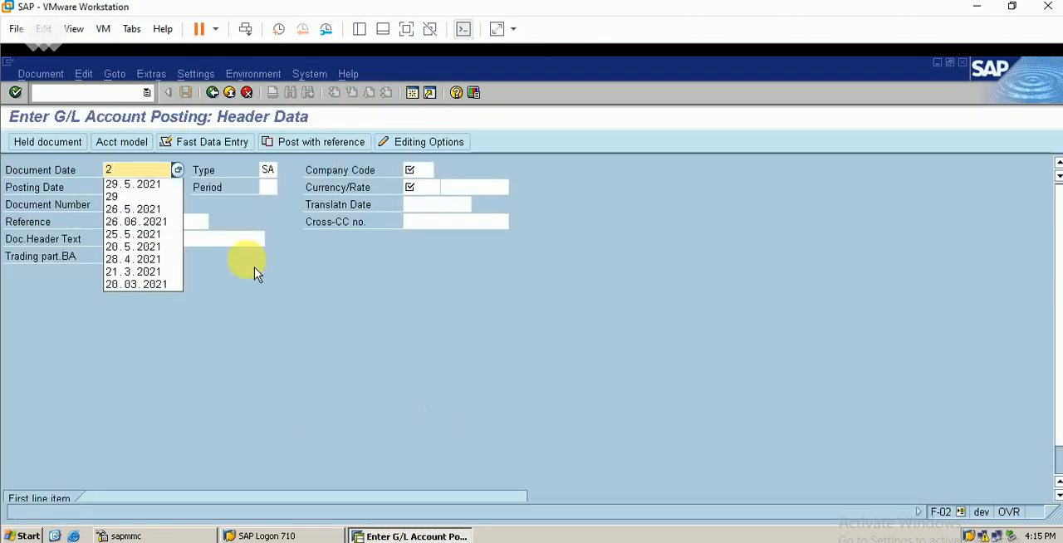
{"action": "type", "text": ".6."}
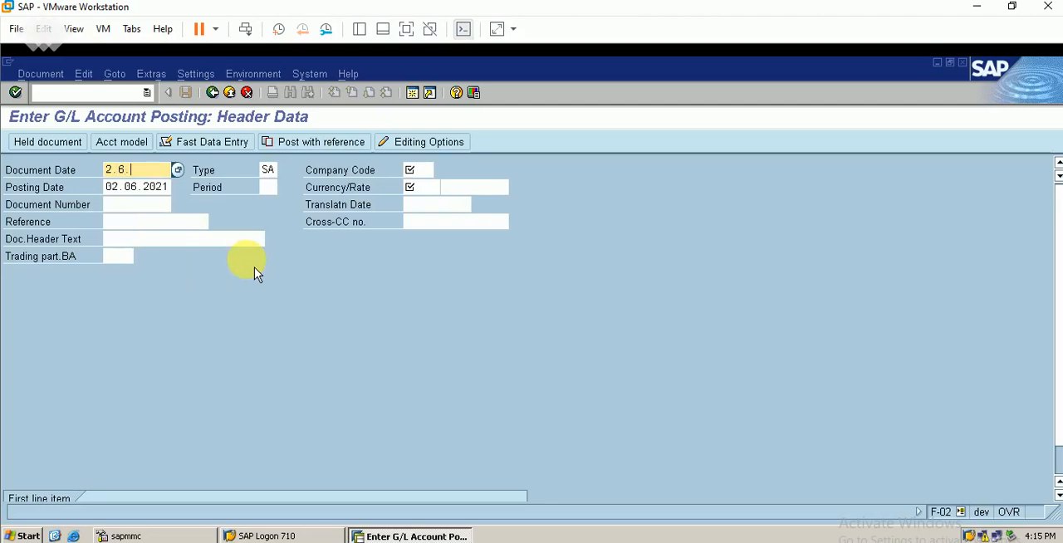
{"action": "key", "text": "Tab"}
{"action": "key", "text": "Tab"}
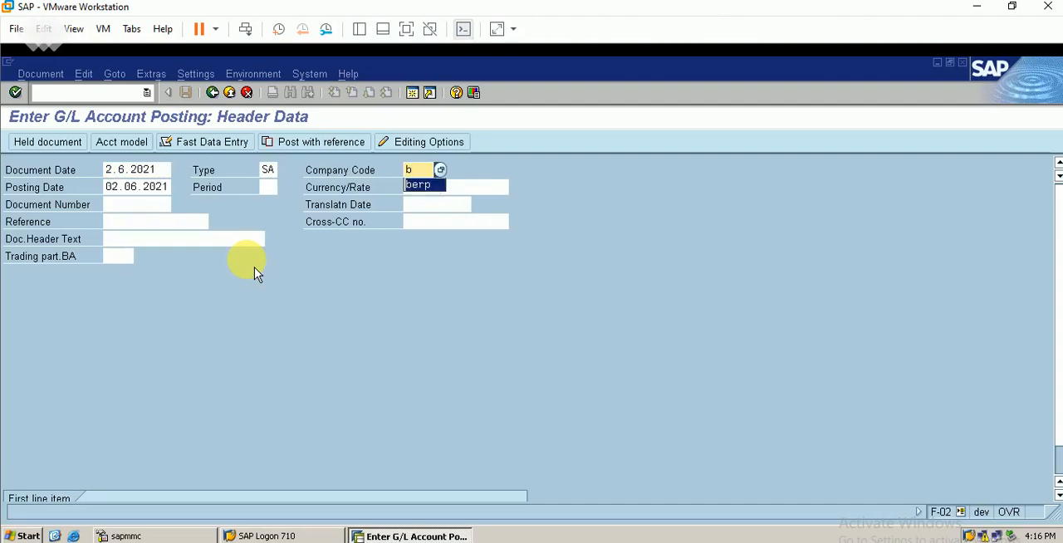
{"action": "type", "text": "b"}
{"action": "key", "text": "Return"}
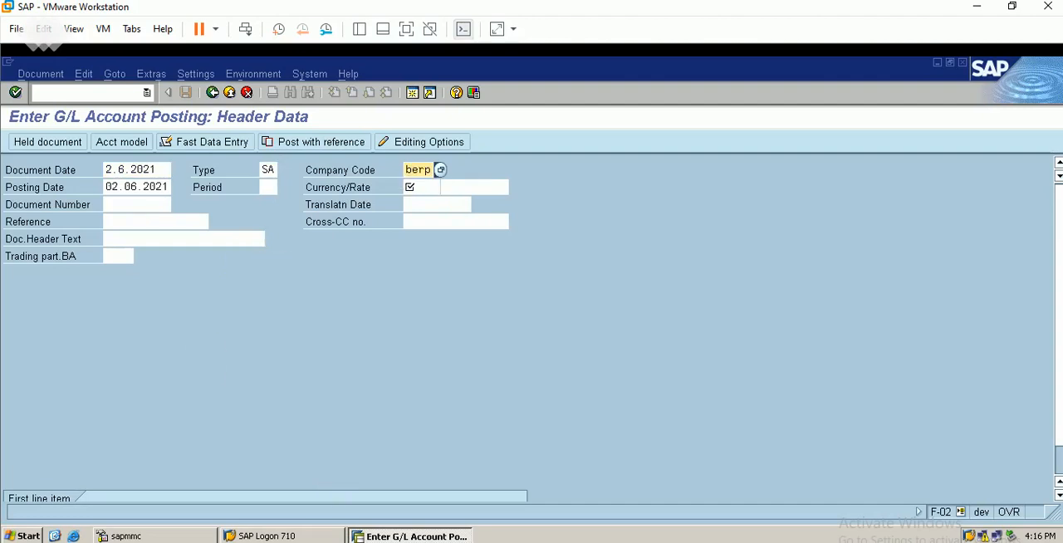
{"action": "left_click", "coordinate": [428, 188]}
{"action": "type", "text": "inr"}
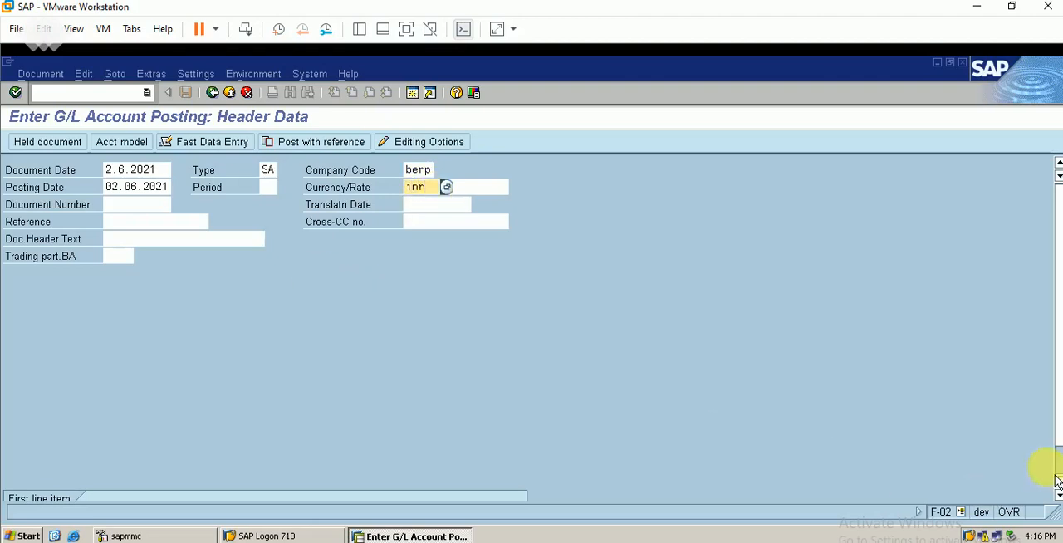
Enter the first line item as a debit to account 10001 with amount 1000 and value date 2.6.2021.
{"action": "scroll", "coordinate": [1052, 469], "scroll_direction": "down", "scroll_amount": 1}
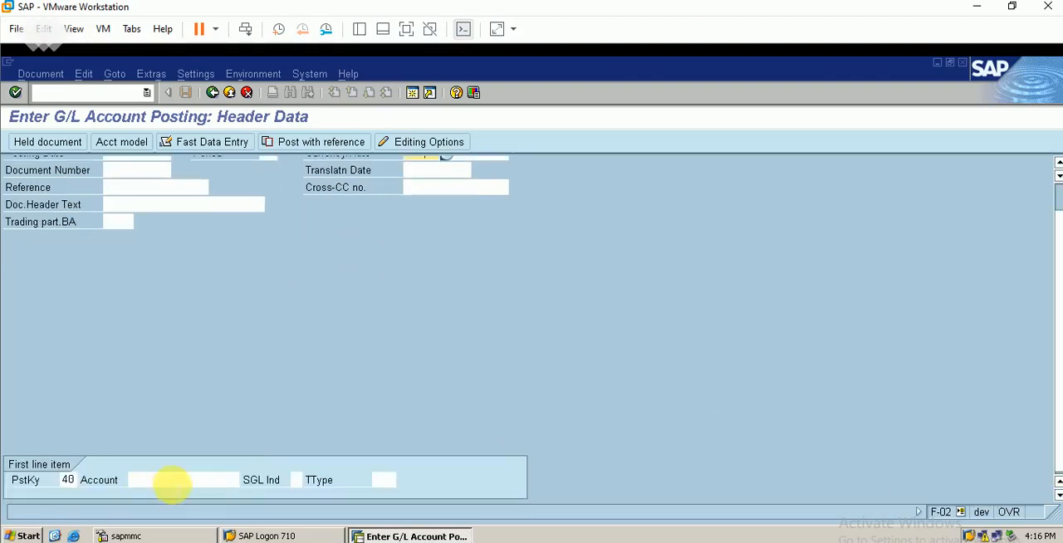
{"action": "left_click", "coordinate": [231, 479]}
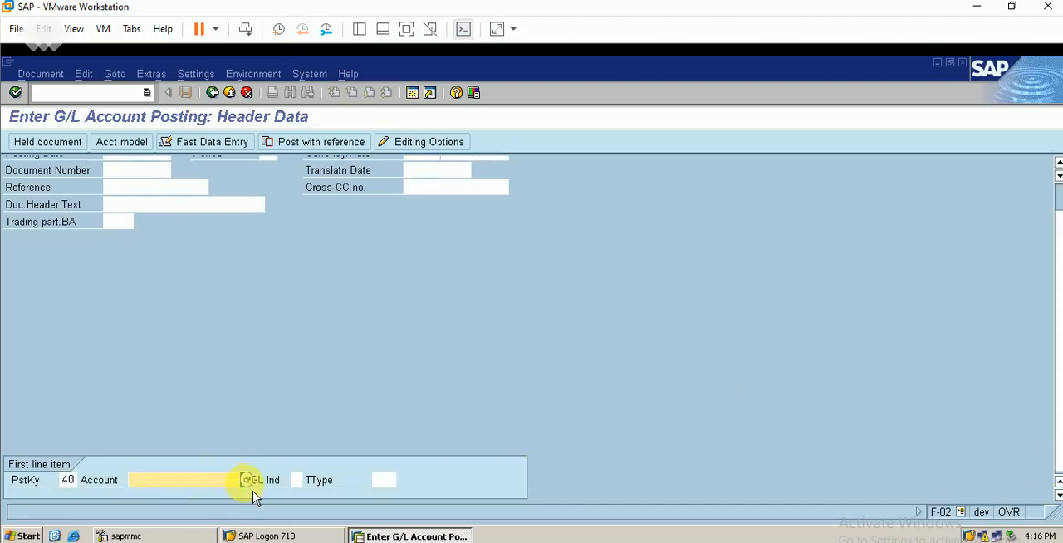
{"action": "type", "text": "10001"}
{"action": "key", "text": "Return"}
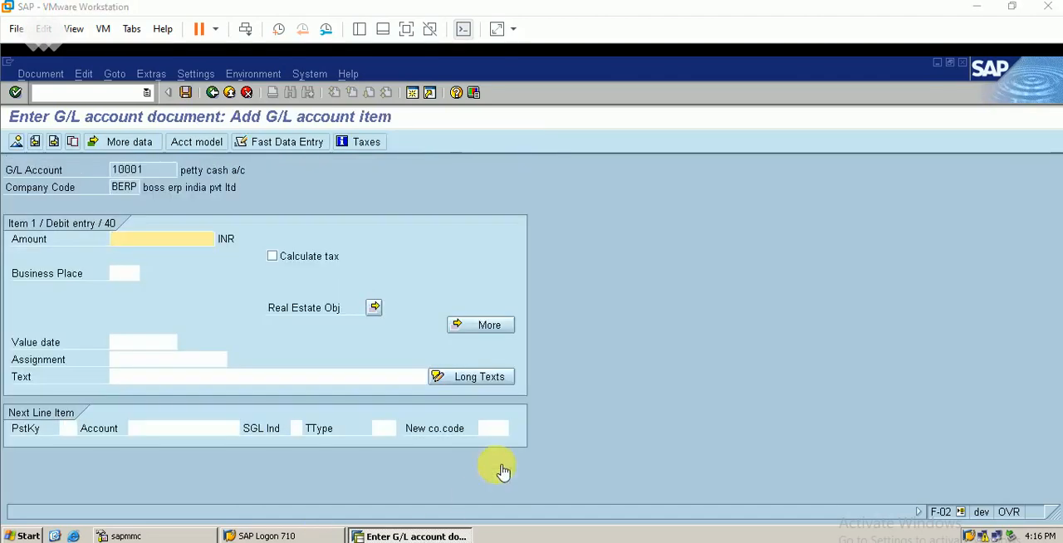
{"action": "type", "text": "1000"}
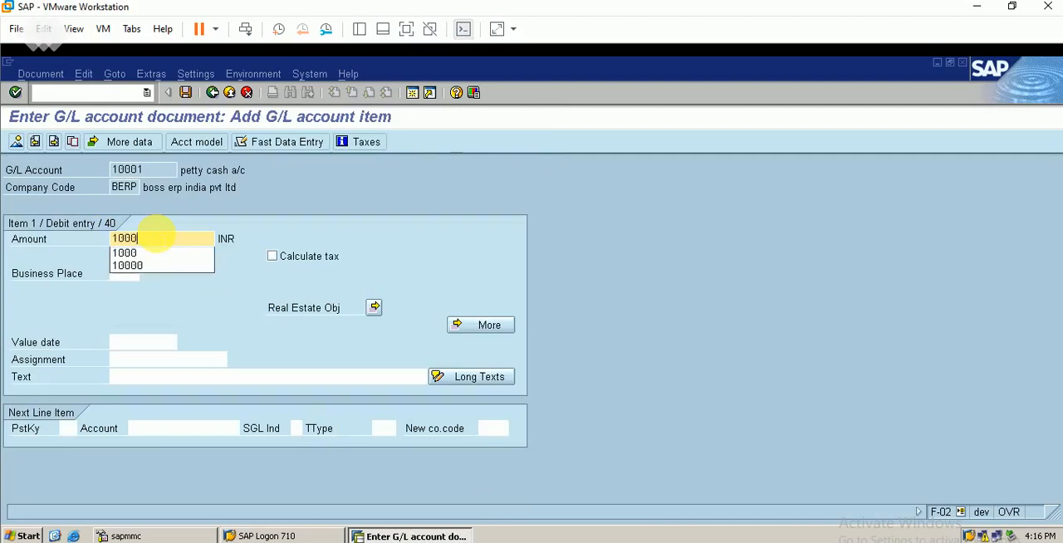
{"action": "left_click", "coordinate": [118, 342]}
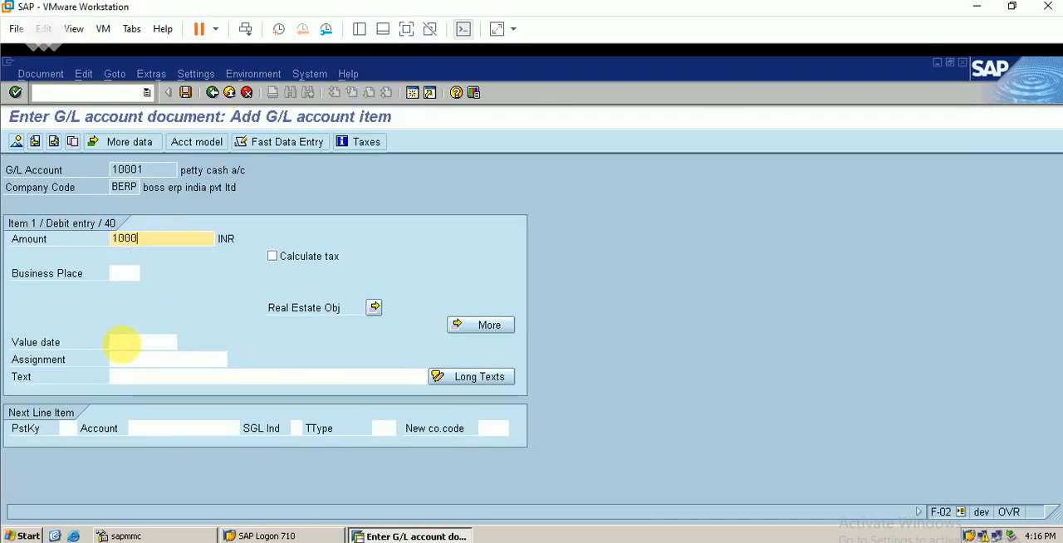
{"action": "type", "text": "2.6.2021"}
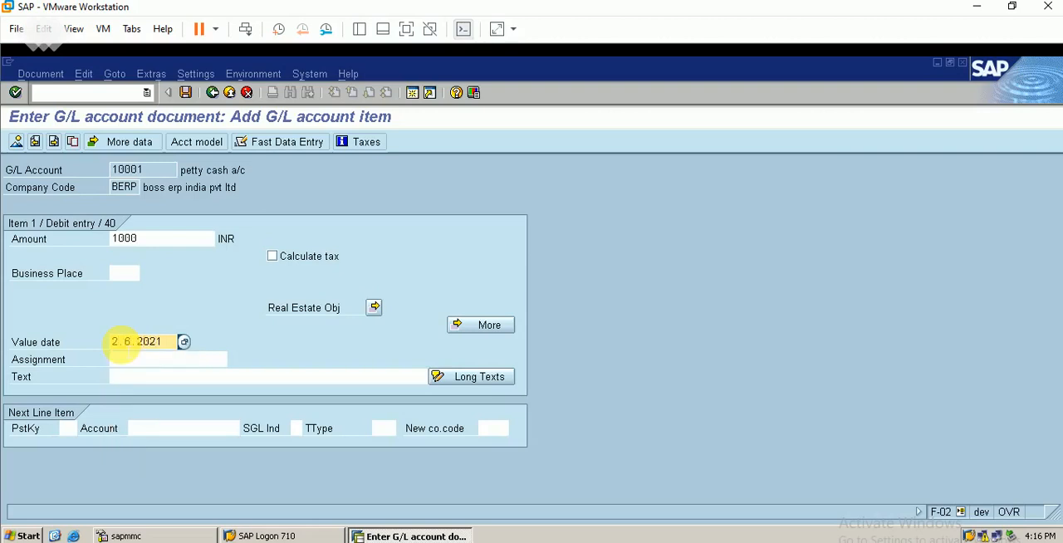
Add a second line item with posting key 50, account 50001 and amount 1000, and try to post the document.
{"action": "left_click", "coordinate": [67, 428]}
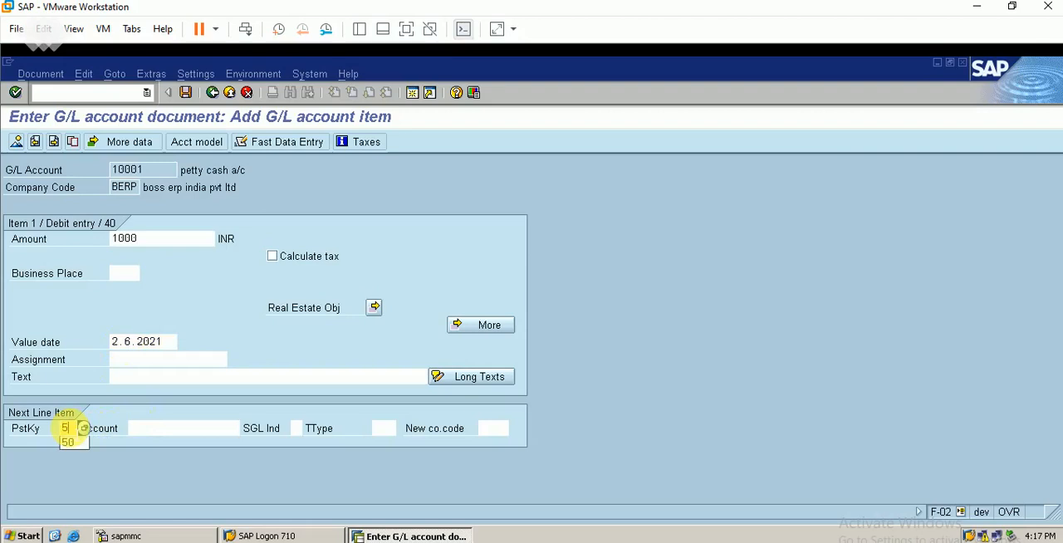
{"action": "key", "text": "Tab"}
{"action": "type", "text": "5"}
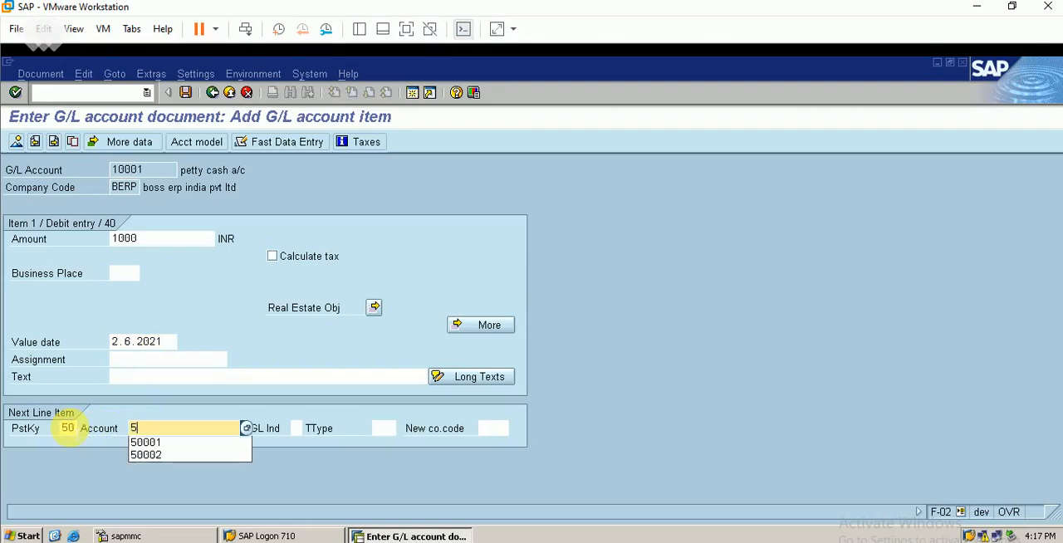
{"action": "type", "text": "0001"}
{"action": "key", "text": "Return"}
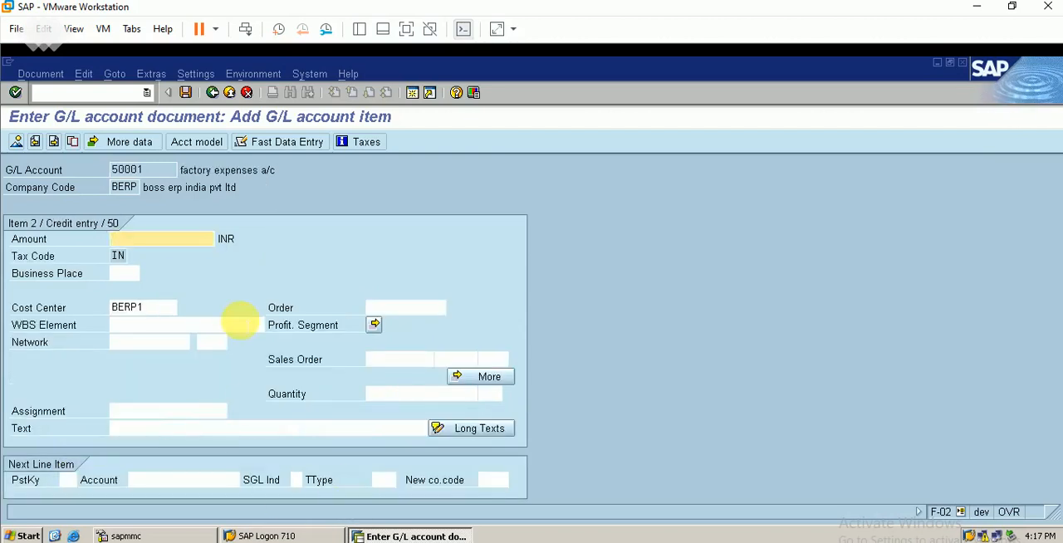
{"action": "type", "text": "1000"}
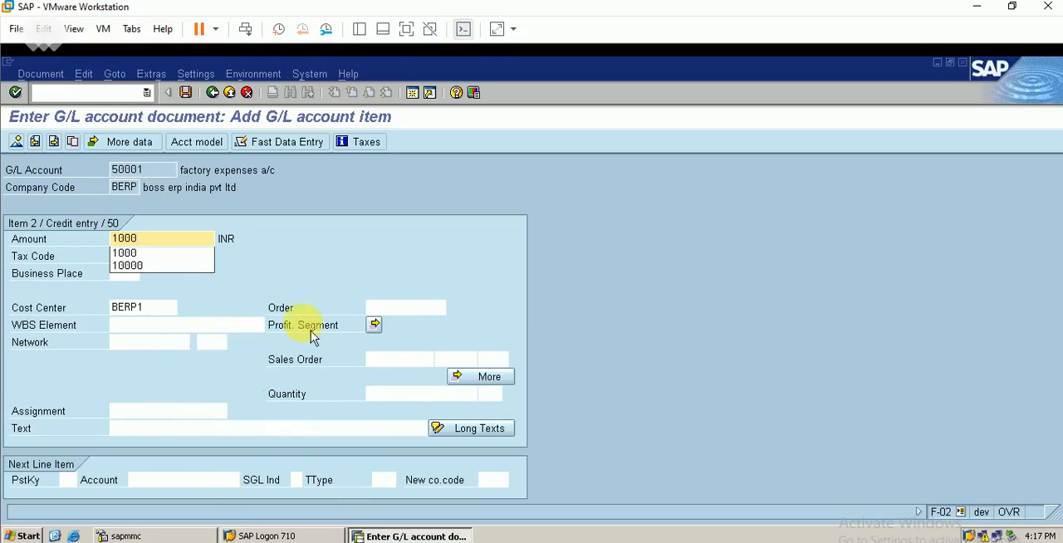
{"action": "left_click", "coordinate": [187, 95]}
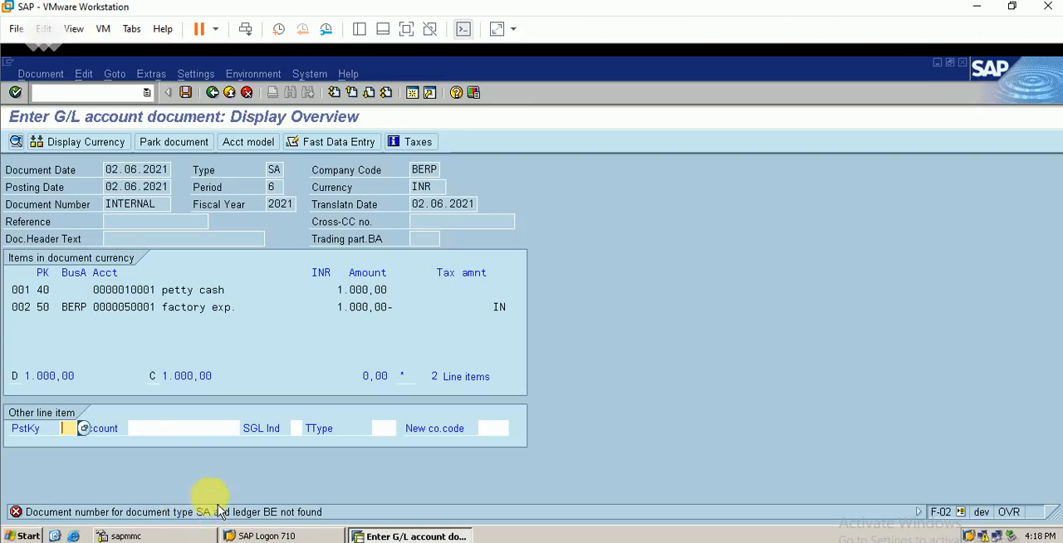
From the posting error's long text, open the Define Document Types for General Ledger View settings for ledger BE.
{"action": "double_click", "coordinate": [298, 518]}
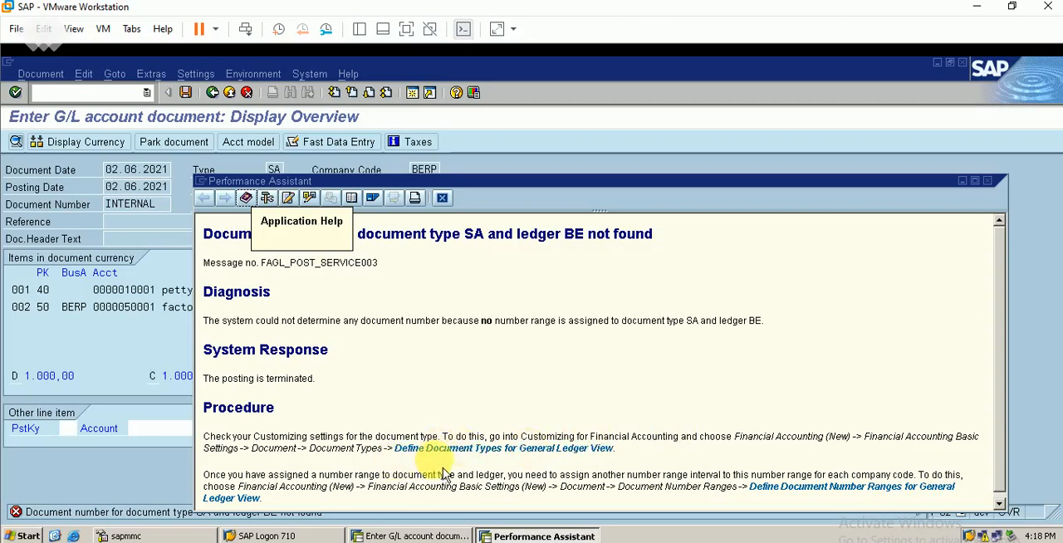
{"action": "left_click", "coordinate": [483, 455]}
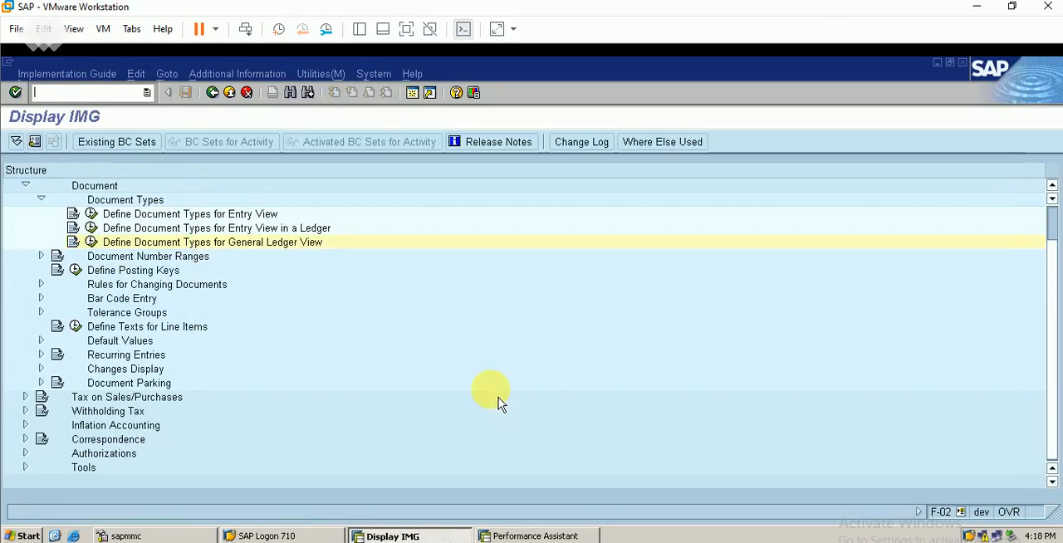
{"action": "left_click", "coordinate": [91, 241]}
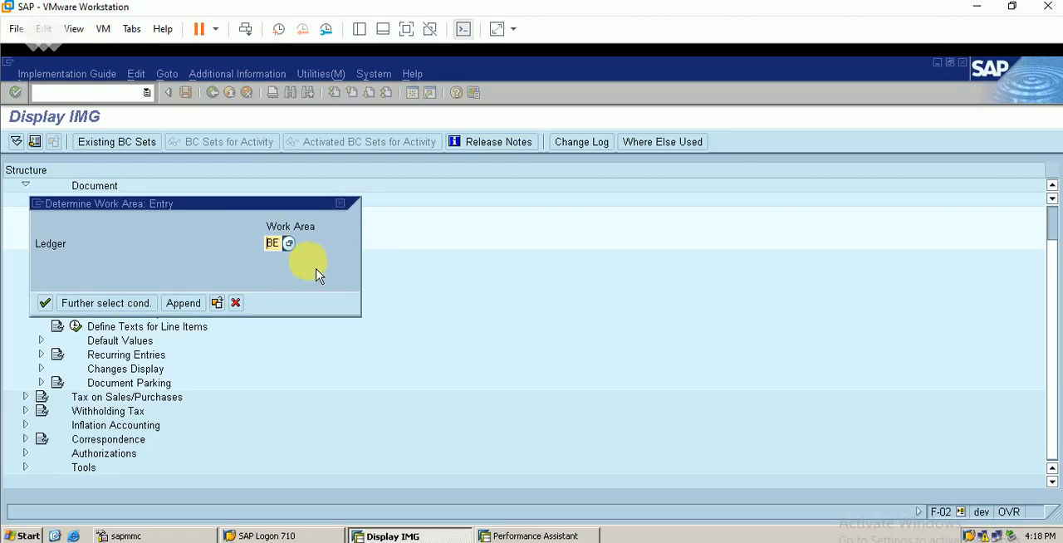
{"action": "key", "text": "Return"}
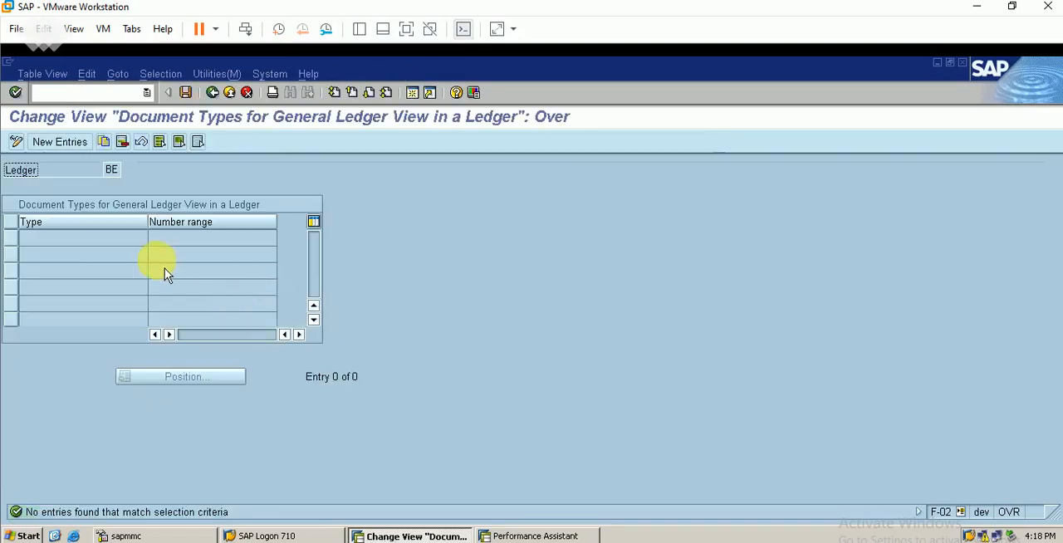
Add document type SA with number range 01 for ledger BE and save it to the proposed customizing request.
{"action": "left_click", "coordinate": [70, 151]}
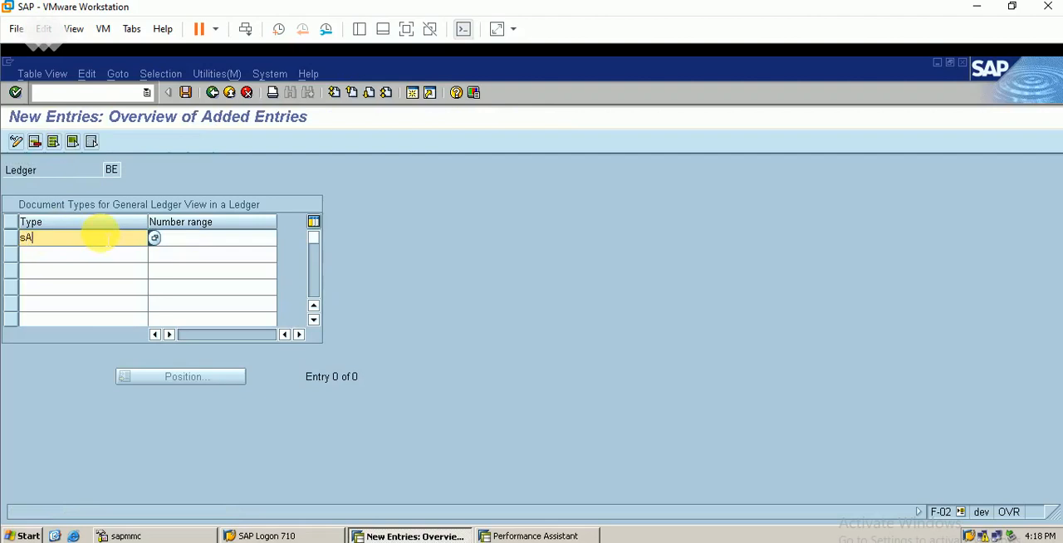
{"action": "key", "text": "Tab"}
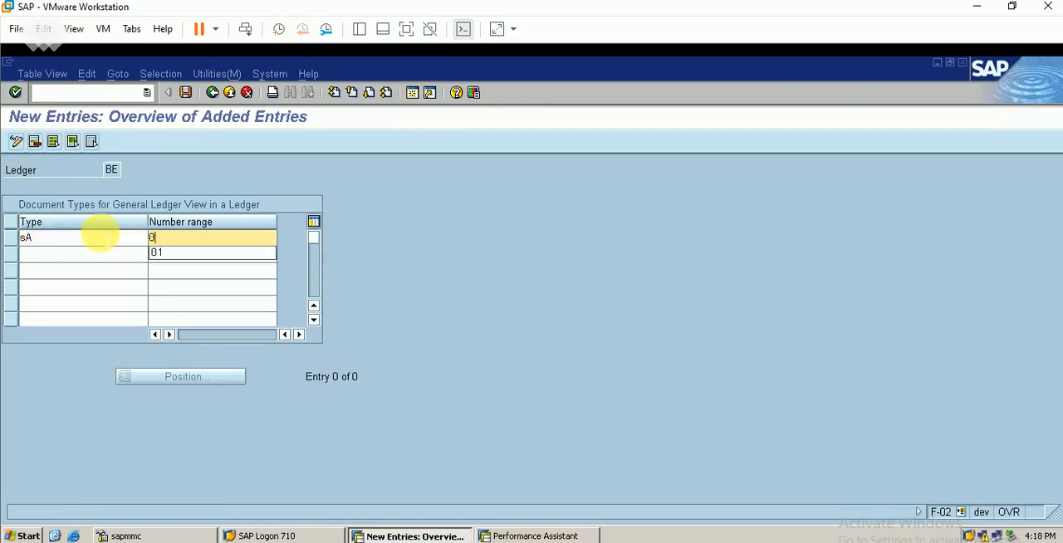
{"action": "key", "text": "Return"}
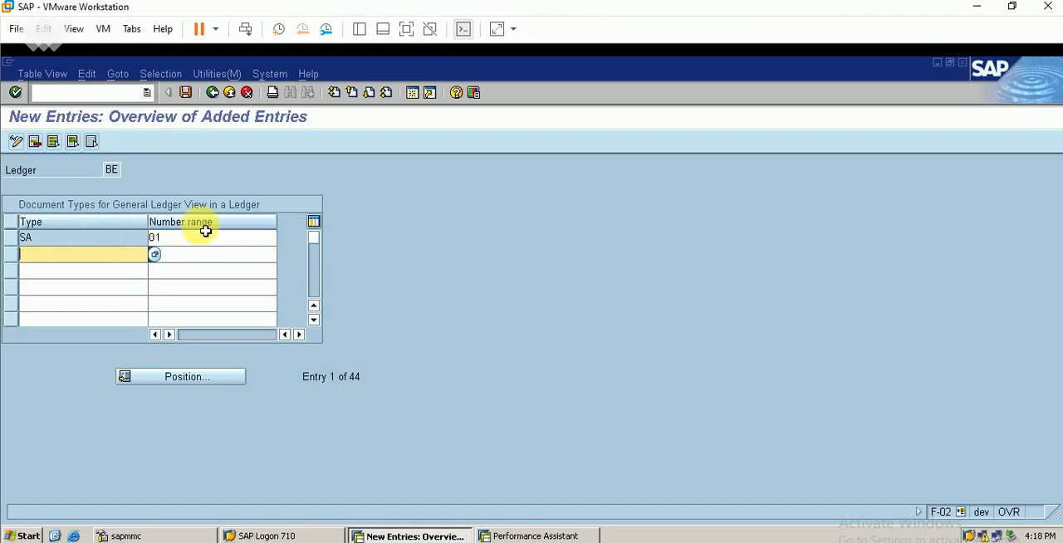
{"action": "left_click", "coordinate": [187, 93]}
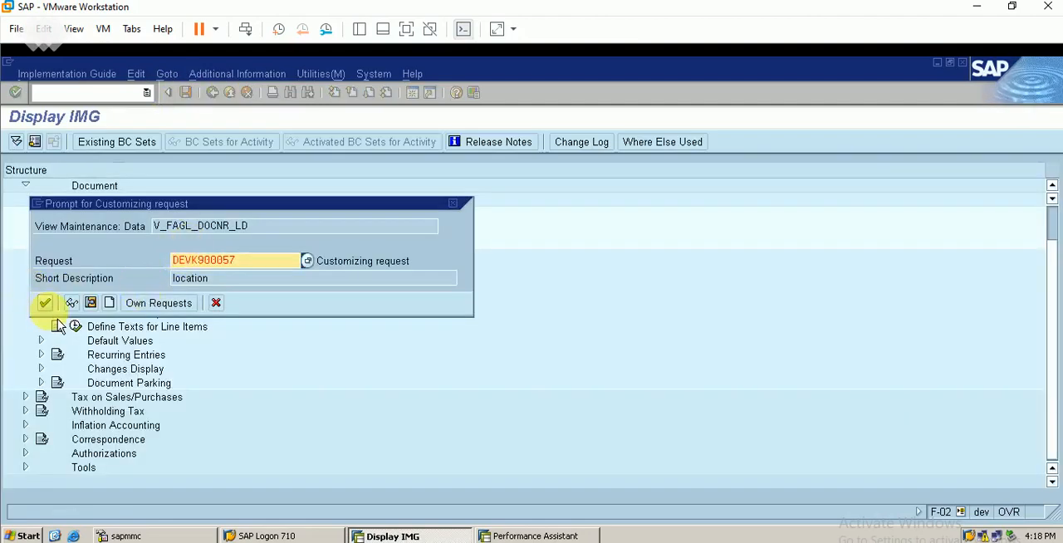
{"action": "left_click", "coordinate": [45, 302]}
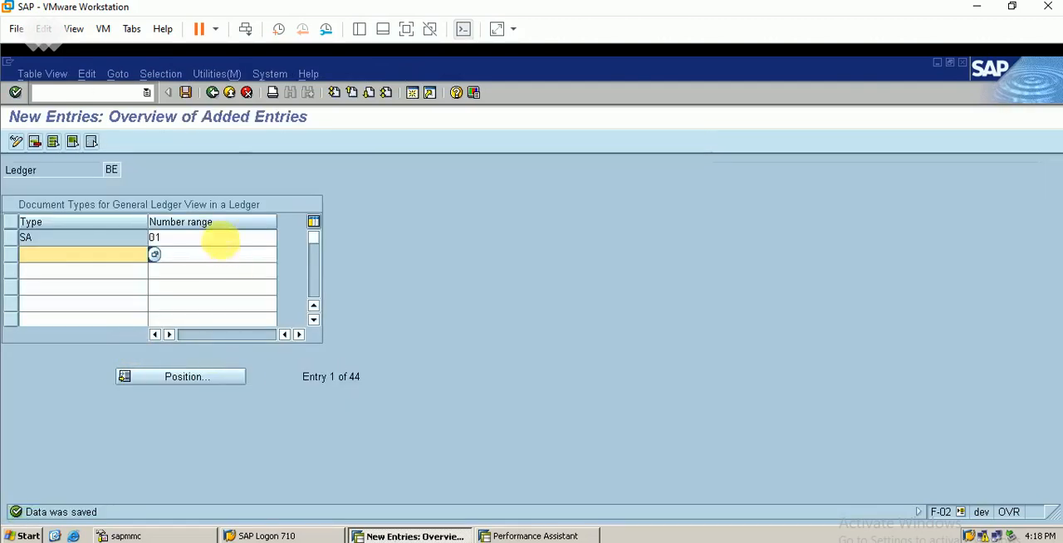
Return to the G/L account document, close the error help and try to post the document again.
{"action": "left_click", "coordinate": [213, 92]}
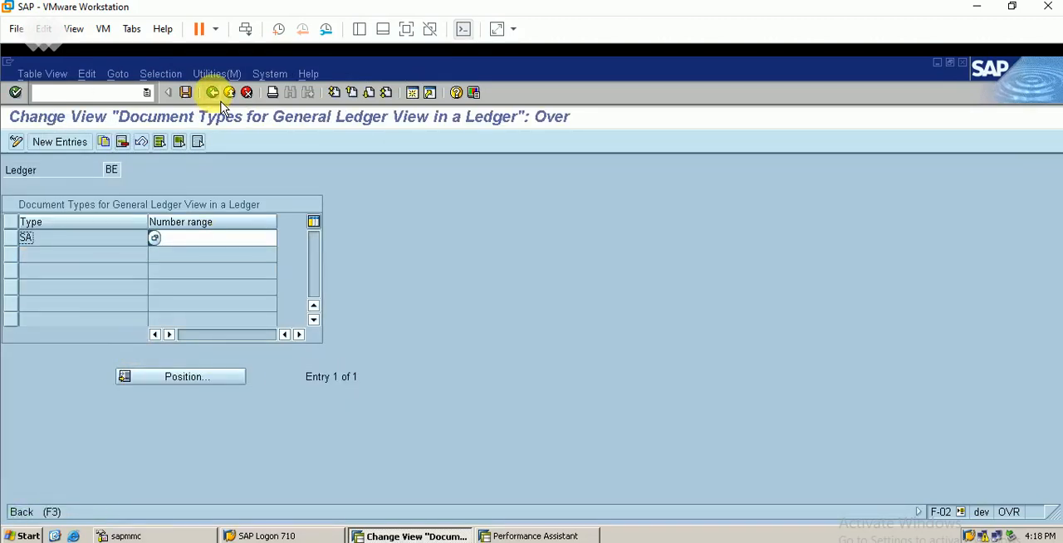
{"action": "left_click", "coordinate": [214, 93]}
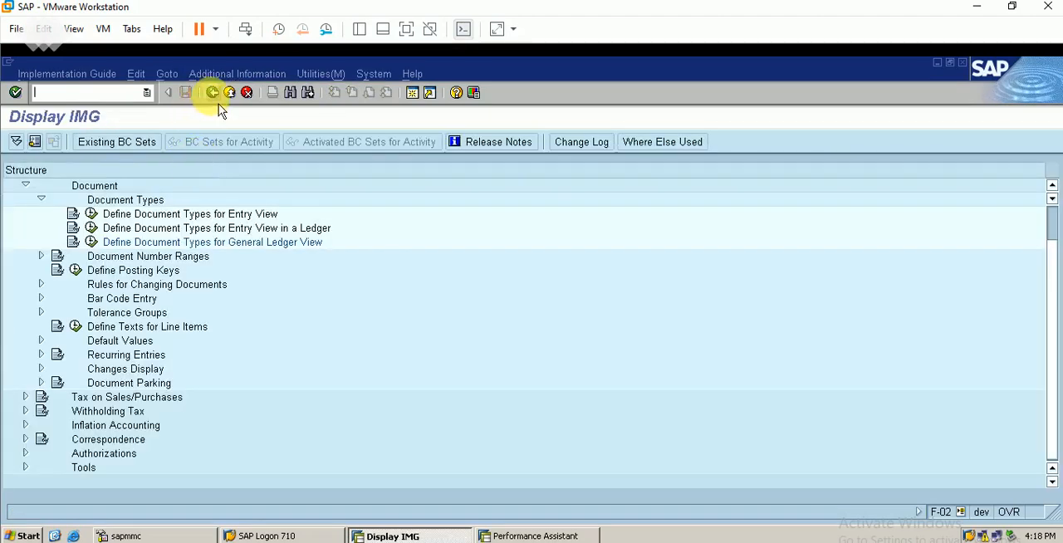
{"action": "left_click", "coordinate": [214, 93]}
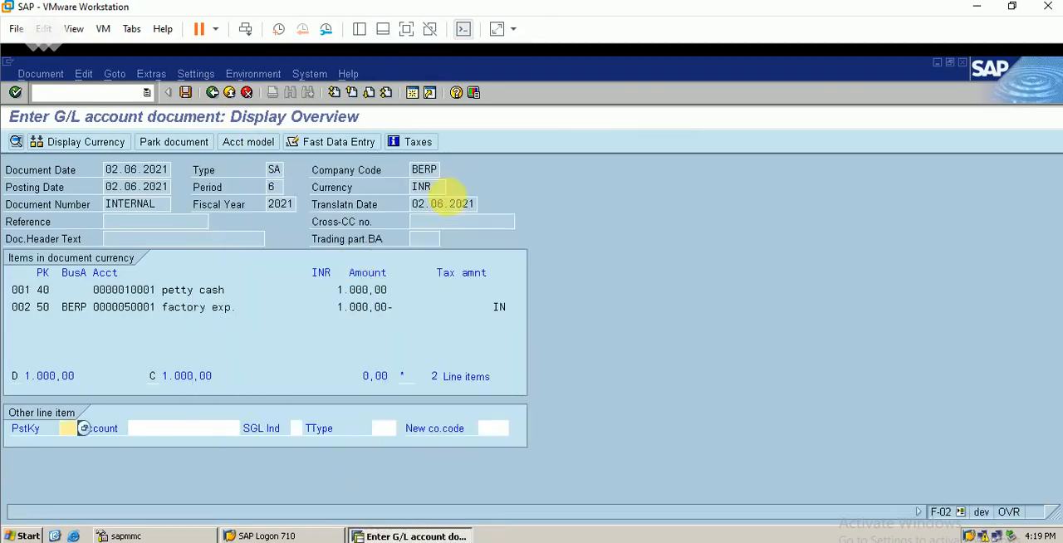
{"action": "left_click", "coordinate": [442, 199]}
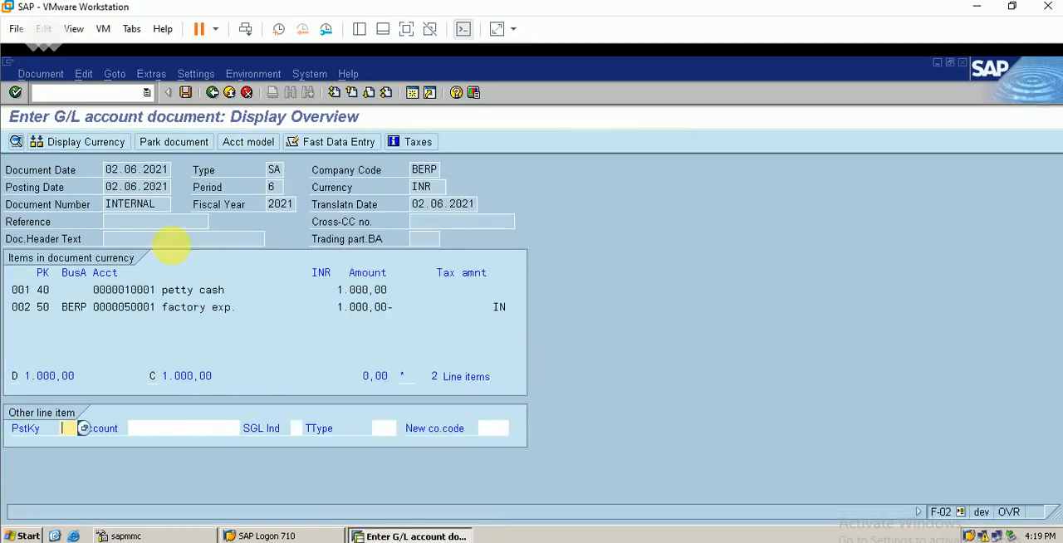
{"action": "left_click", "coordinate": [185, 92]}
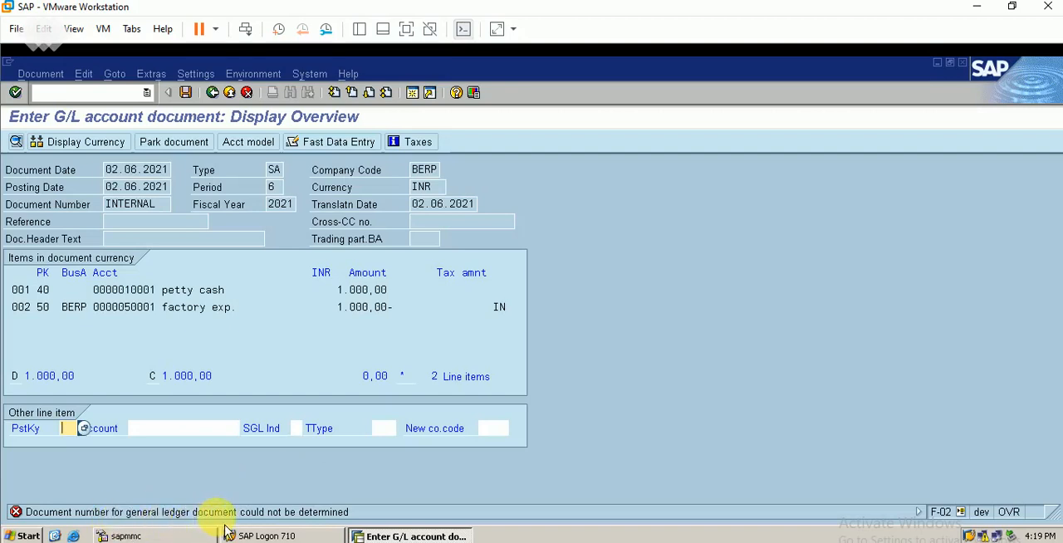
From the new error's long text, open the general ledger view number range intervals of company code BERP for editing.
{"action": "left_click", "coordinate": [247, 513]}
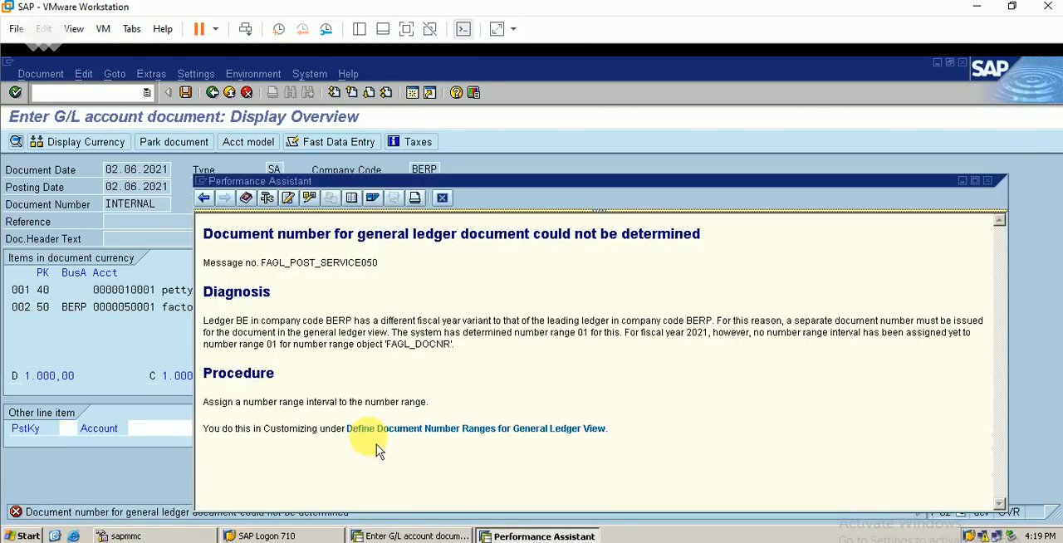
{"action": "left_click", "coordinate": [412, 438]}
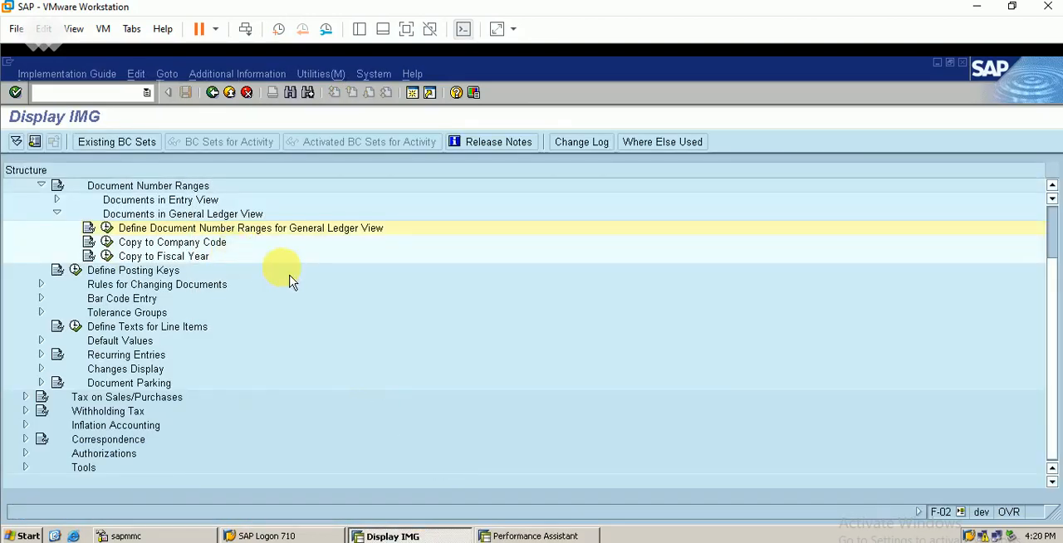
{"action": "left_click", "coordinate": [111, 233]}
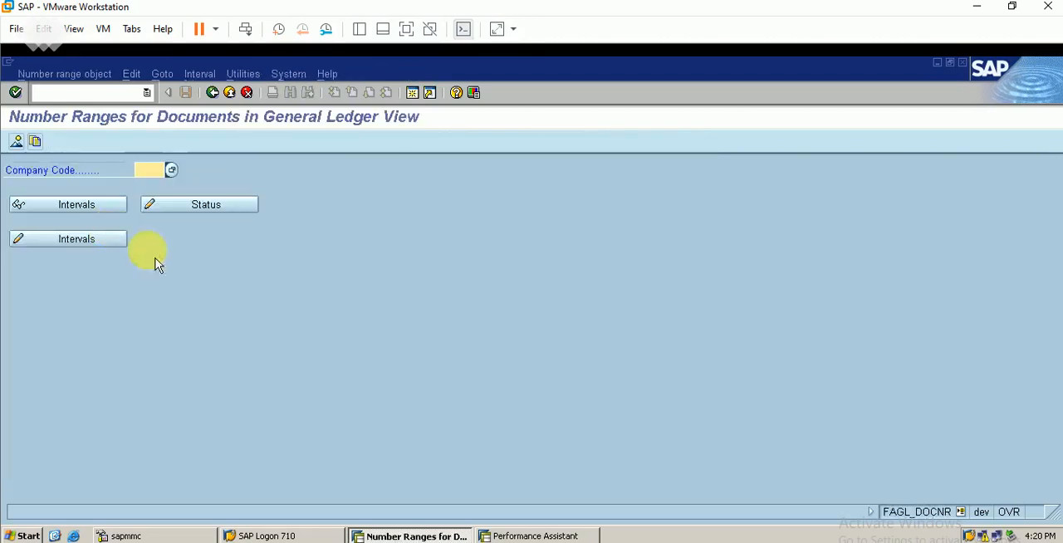
{"action": "type", "text": "BERP"}
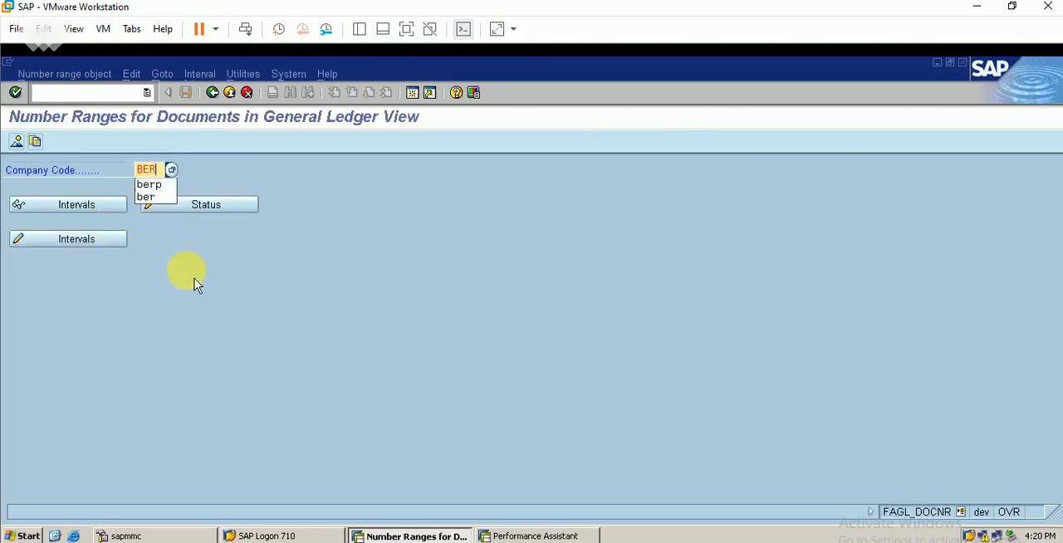
{"action": "left_click", "coordinate": [83, 241]}
Insert number range interval 01 for year 2021 from 1 to 100 with current number 1, and save it.
{"action": "left_click", "coordinate": [57, 148]}
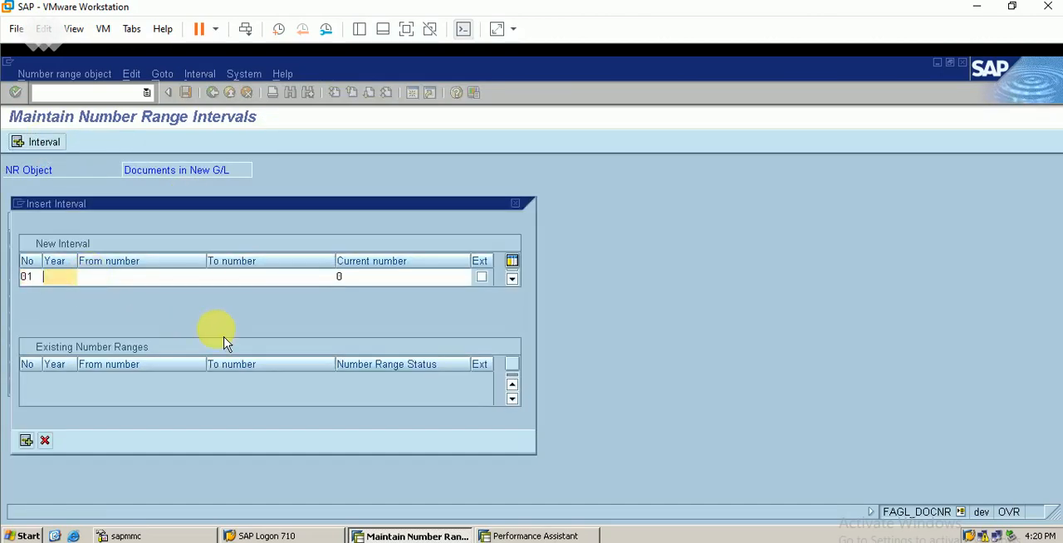
{"action": "key", "text": "Tab"}
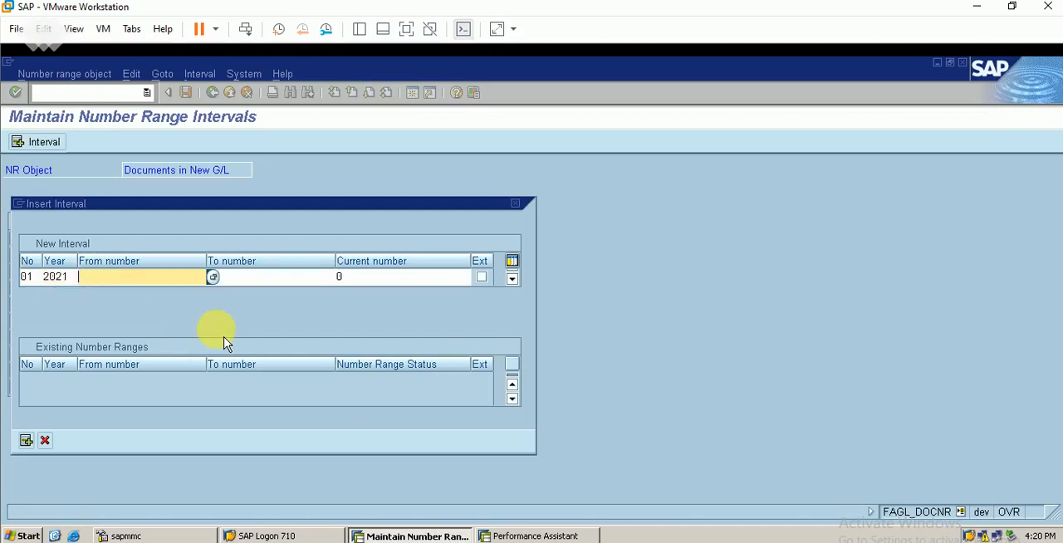
{"action": "type", "text": "1"}
{"action": "key", "text": "Tab"}
{"action": "type", "text": "100"}
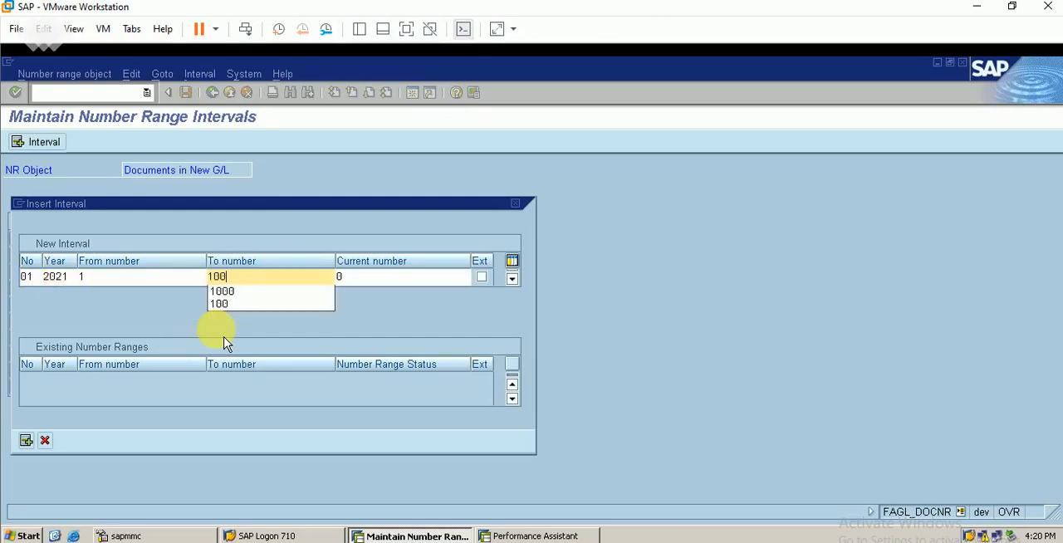
{"action": "key", "text": "Tab"}
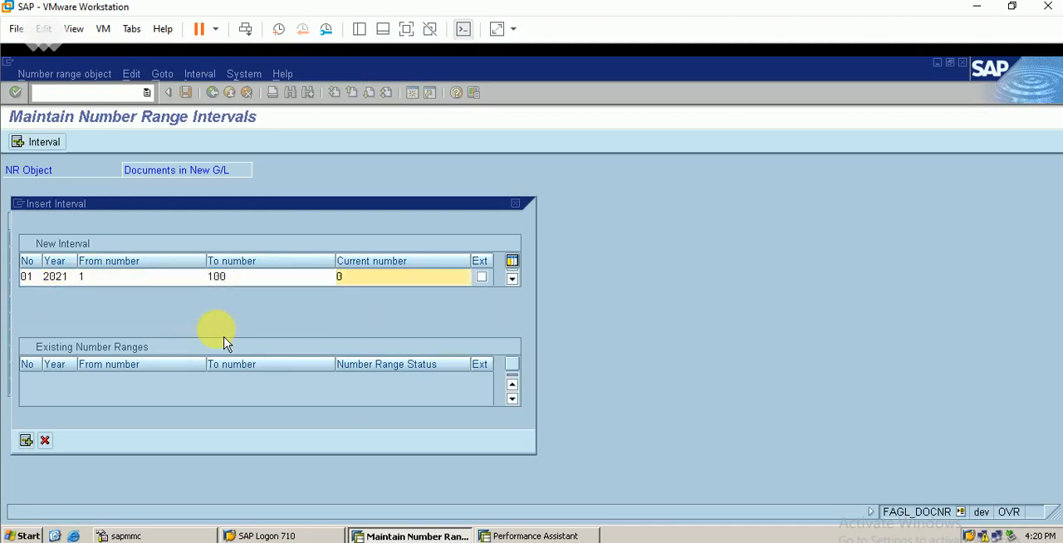
{"action": "key", "text": "BackSpace"}
{"action": "type", "text": "1"}
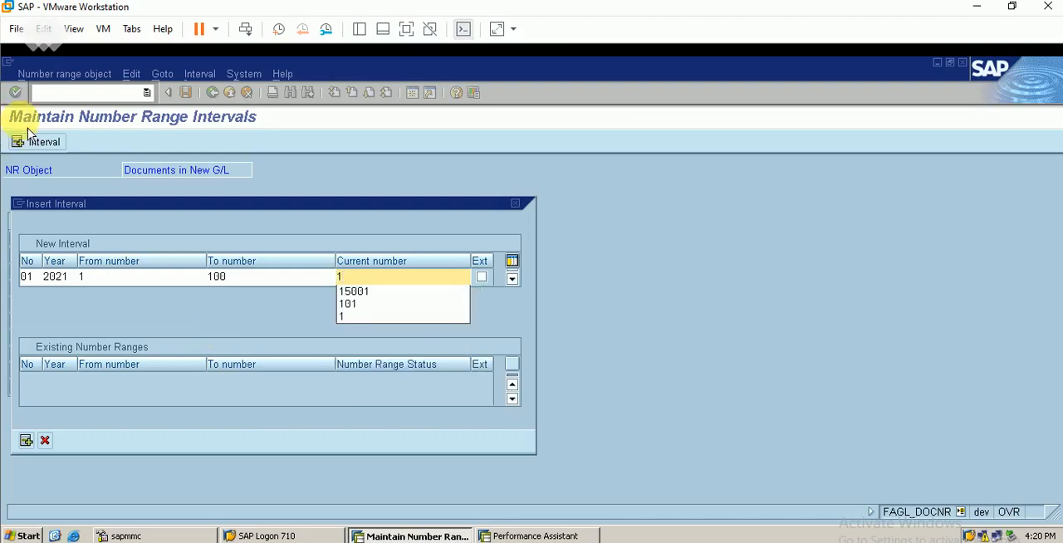
{"action": "key", "text": "Return"}
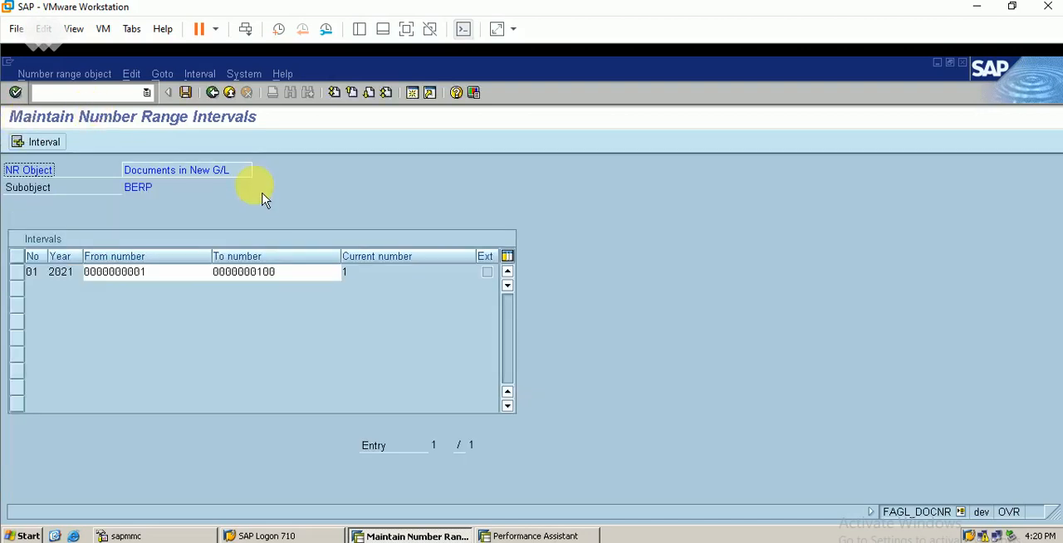
{"action": "left_click", "coordinate": [187, 98]}
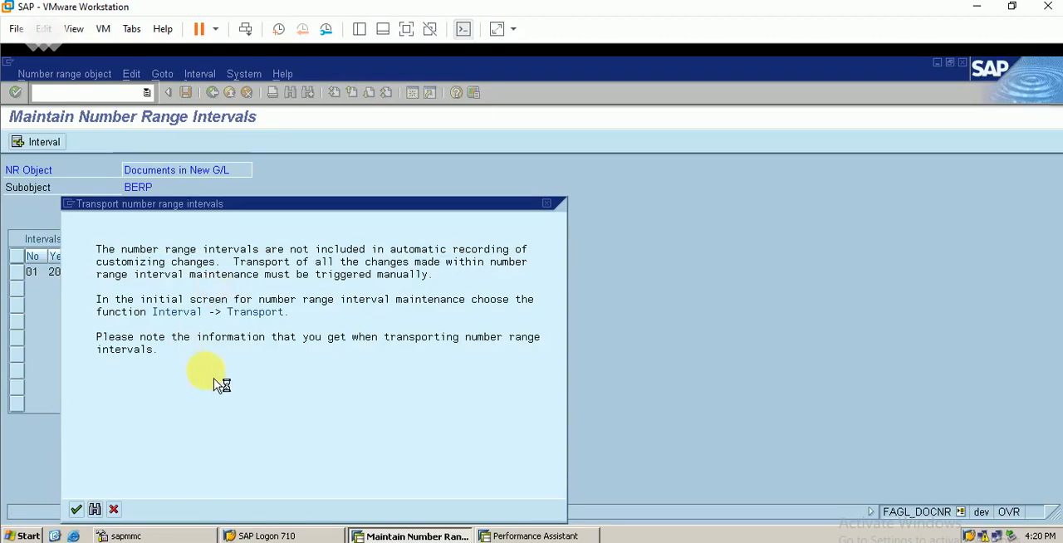
{"action": "key", "text": "Return"}
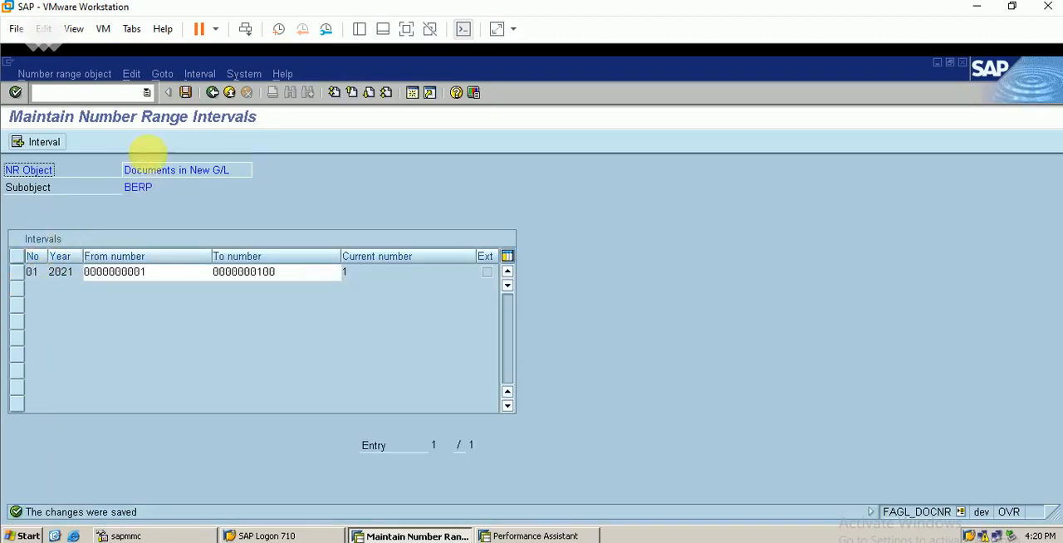
Return to the G/L account document overview, close the error help and post the document.
{"action": "left_click", "coordinate": [213, 93]}
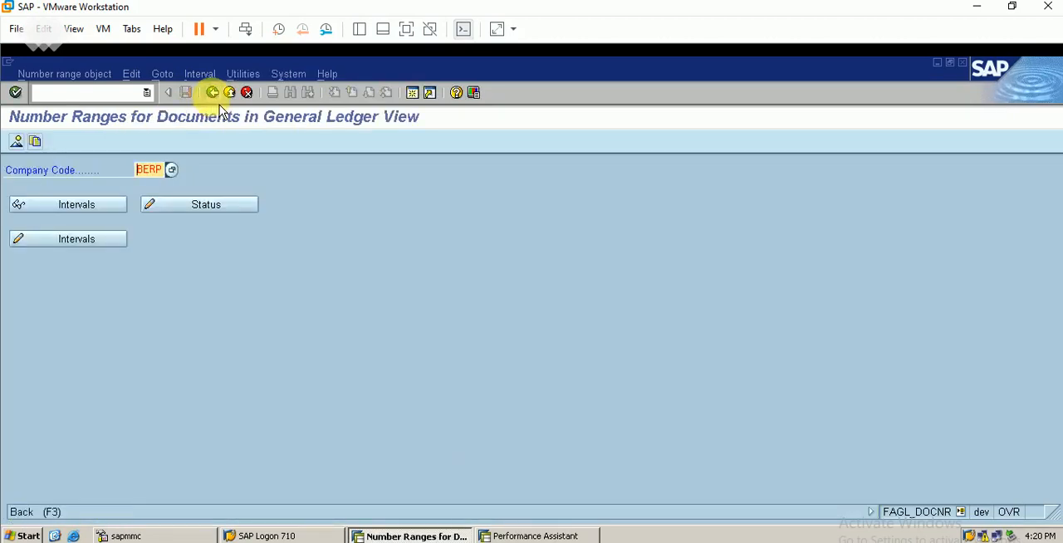
{"action": "left_click", "coordinate": [212, 92]}
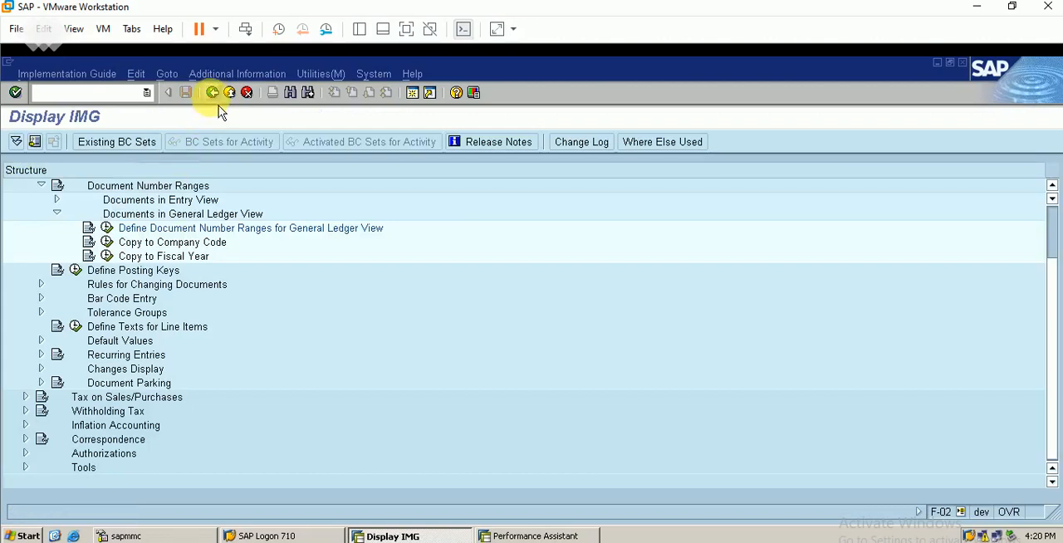
{"action": "left_click", "coordinate": [213, 92]}
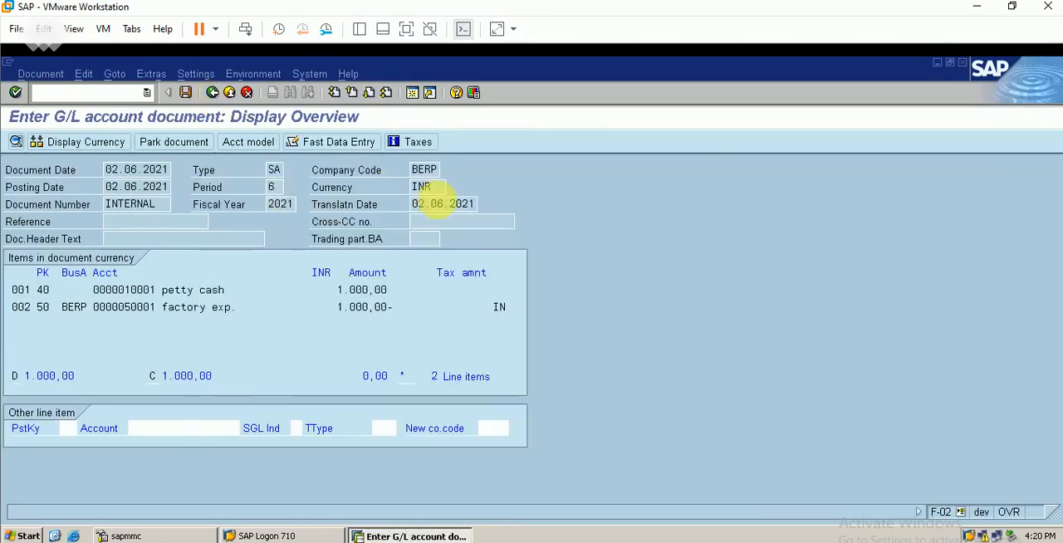
{"action": "left_click", "coordinate": [443, 199]}
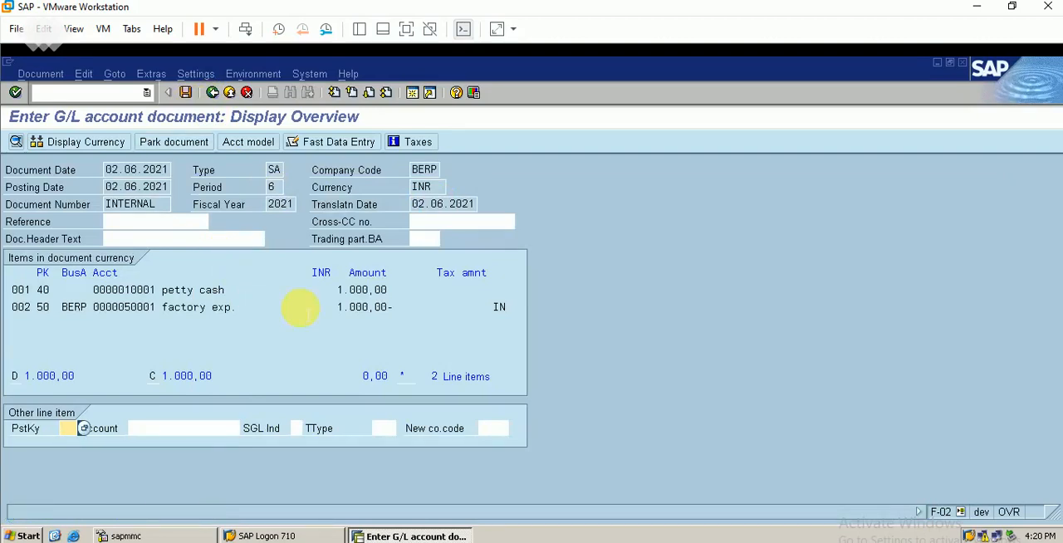
{"action": "left_click", "coordinate": [185, 92]}
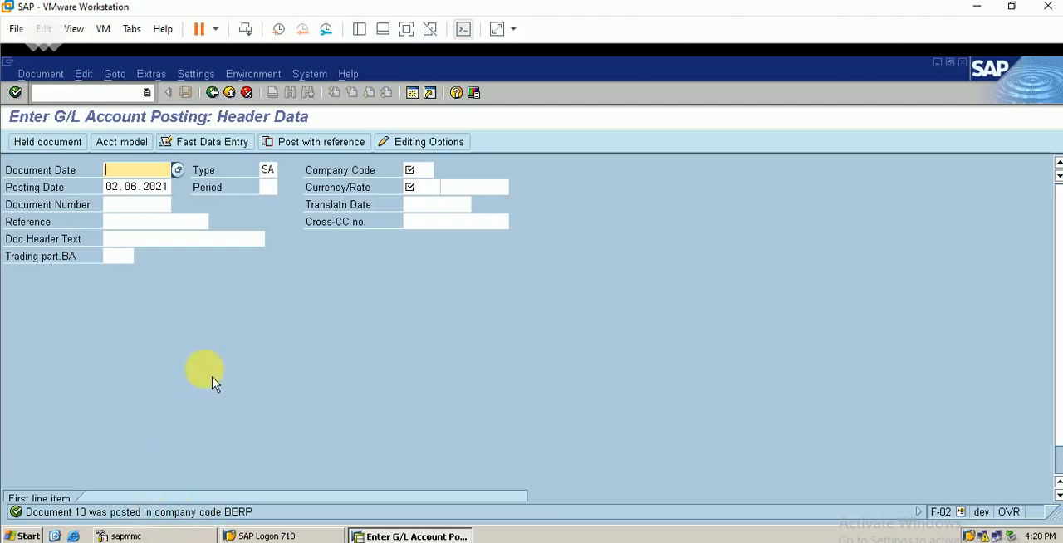
Display the posted document in the general ledger view and switch from ledger 0L to ledger BE.
{"action": "left_click", "coordinate": [45, 75]}
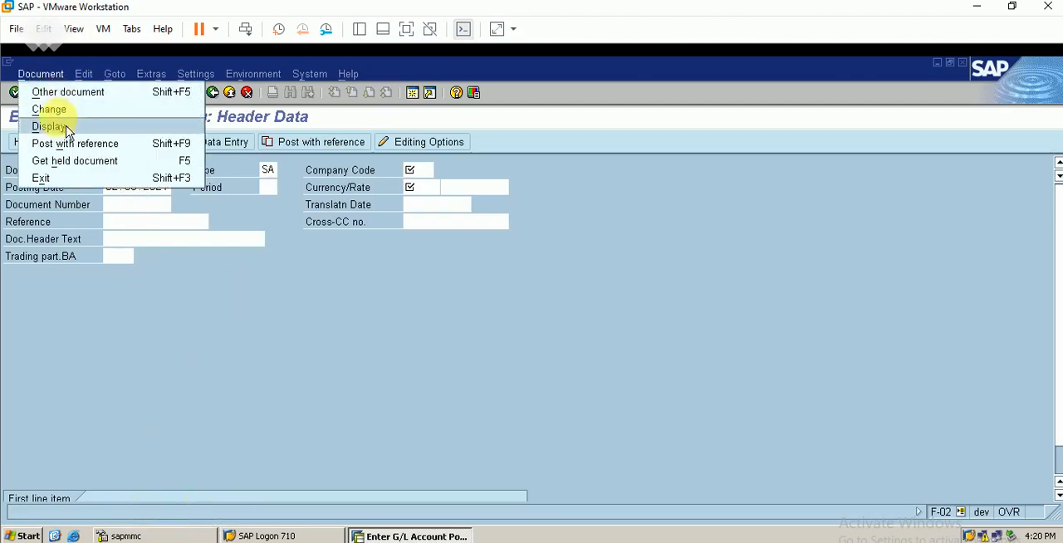
{"action": "left_click", "coordinate": [63, 124]}
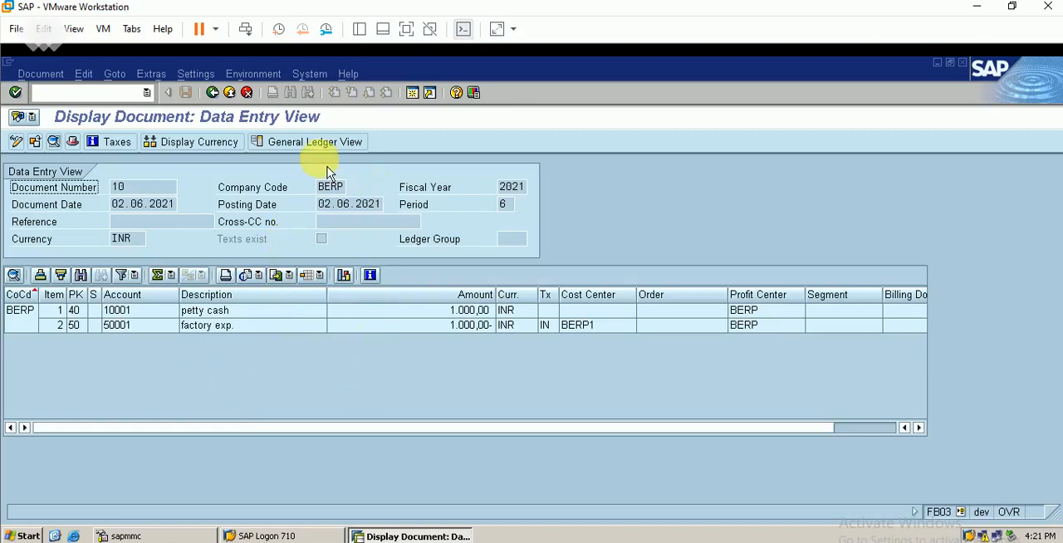
{"action": "left_click", "coordinate": [319, 142]}
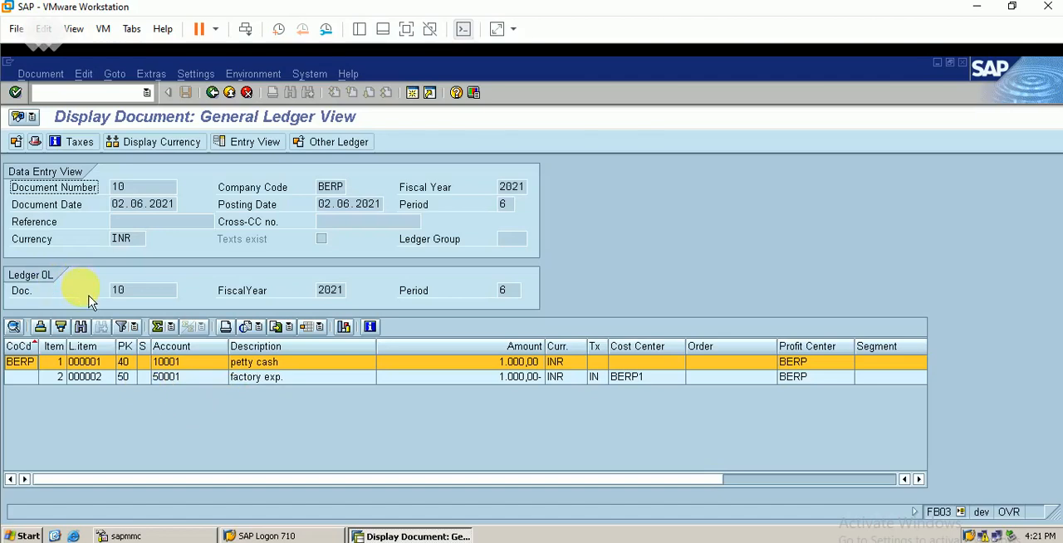
{"action": "left_click", "coordinate": [349, 152]}
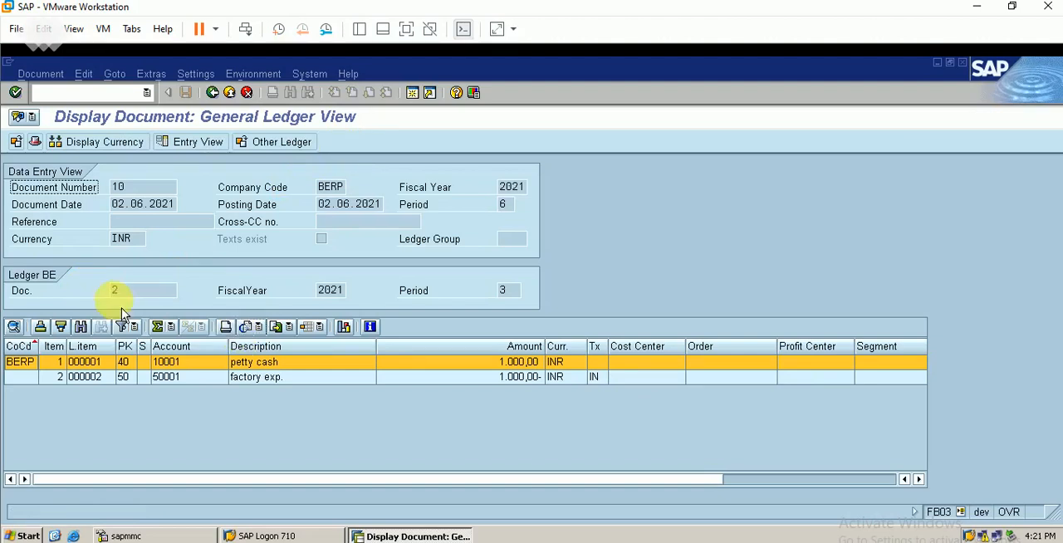
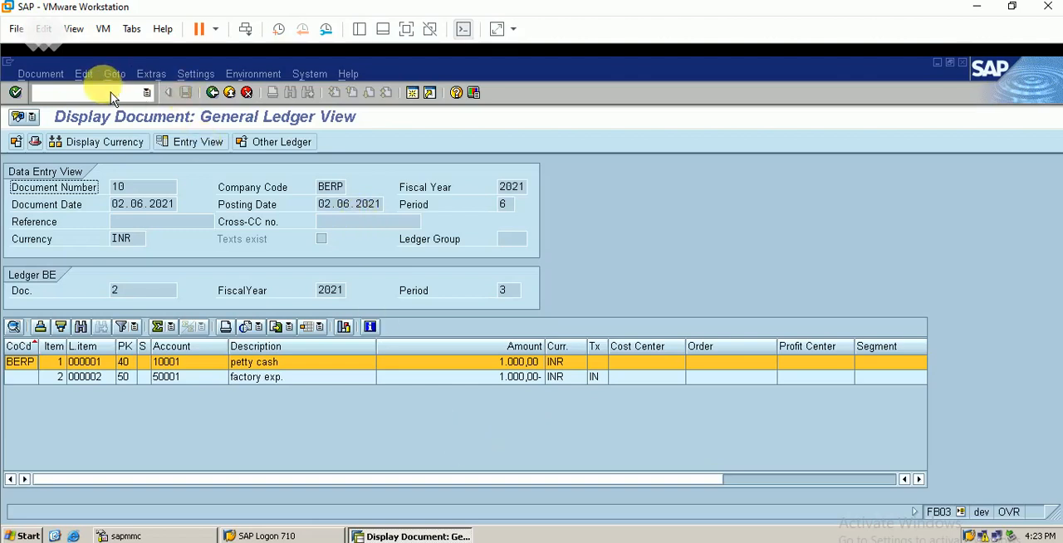
Leave the document display and expand the SAP menu down to Accounting > Financial Accounting > General Ledger > Posting.
{"action": "left_click", "coordinate": [90, 91]}
{"action": "key", "text": "Return"}
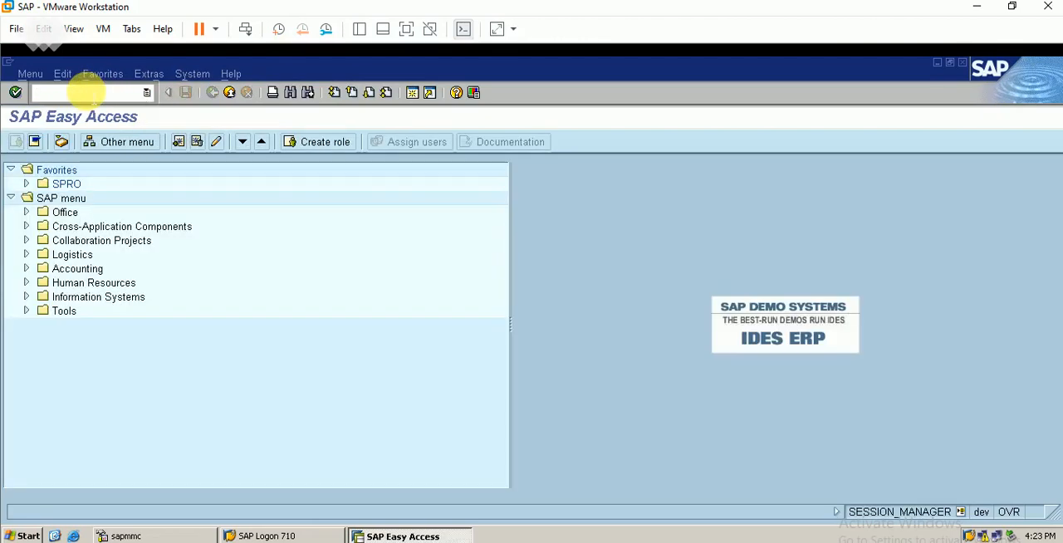
{"action": "left_click", "coordinate": [29, 268]}
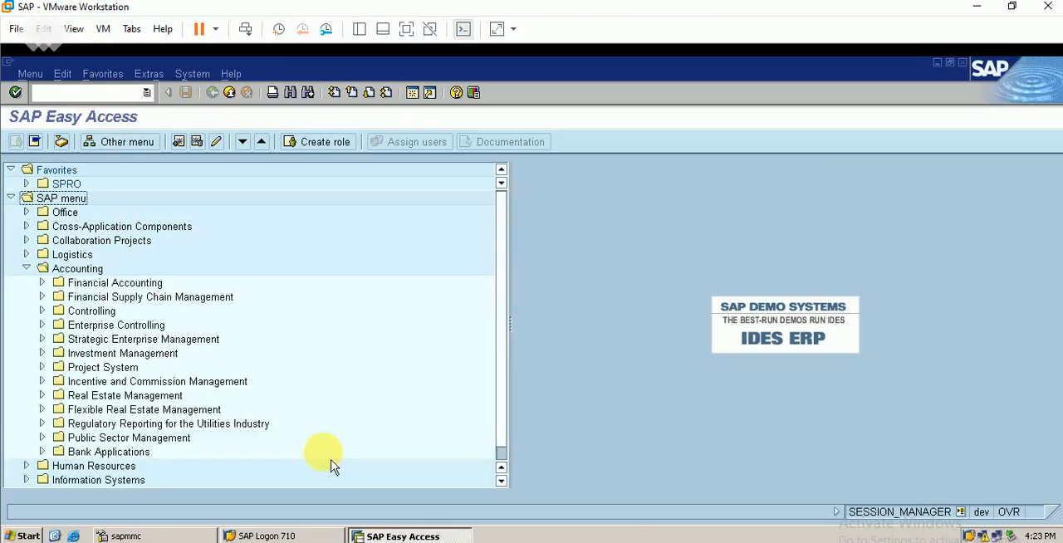
{"action": "left_click", "coordinate": [42, 282]}
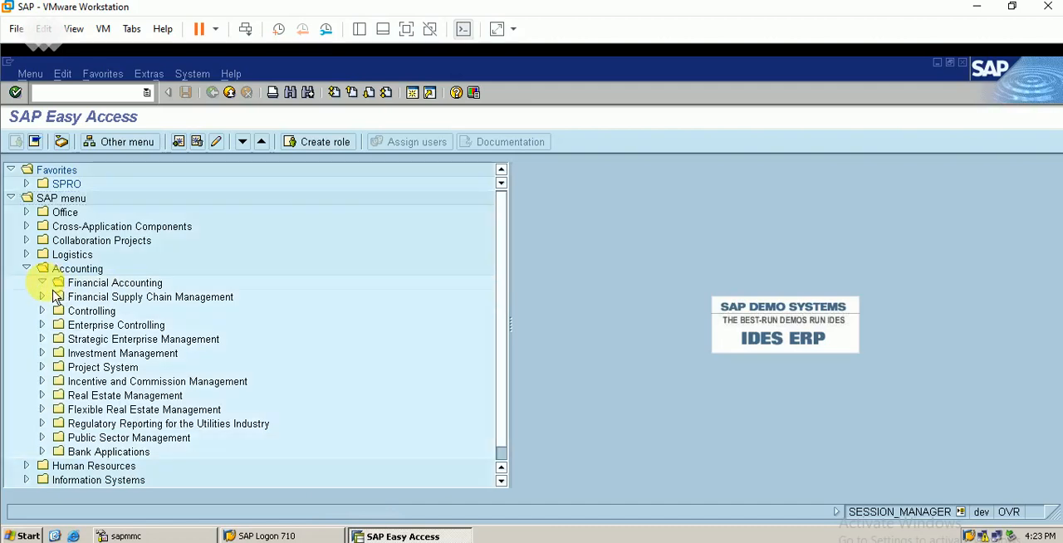
{"action": "left_click", "coordinate": [58, 297]}
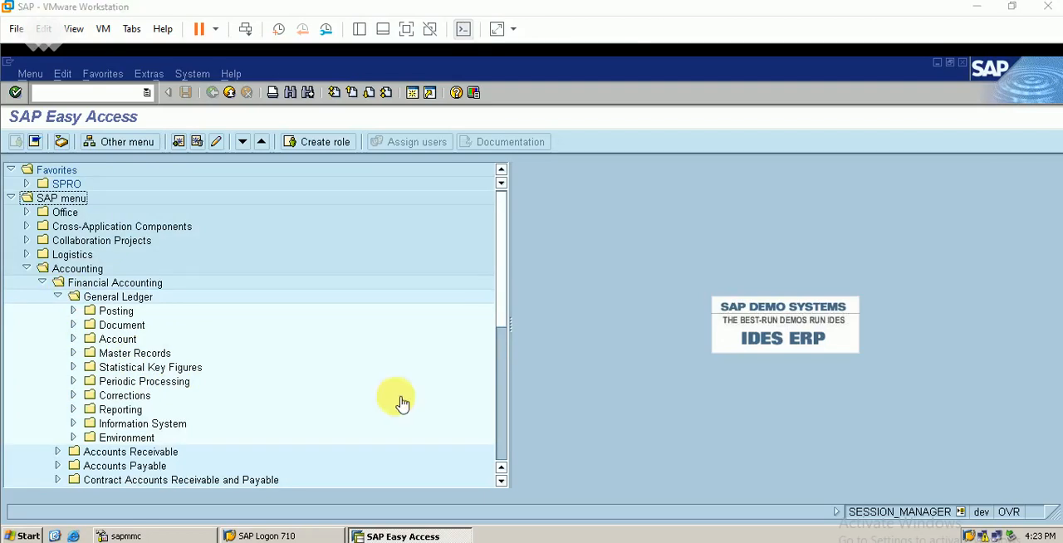
{"action": "left_click", "coordinate": [74, 312]}
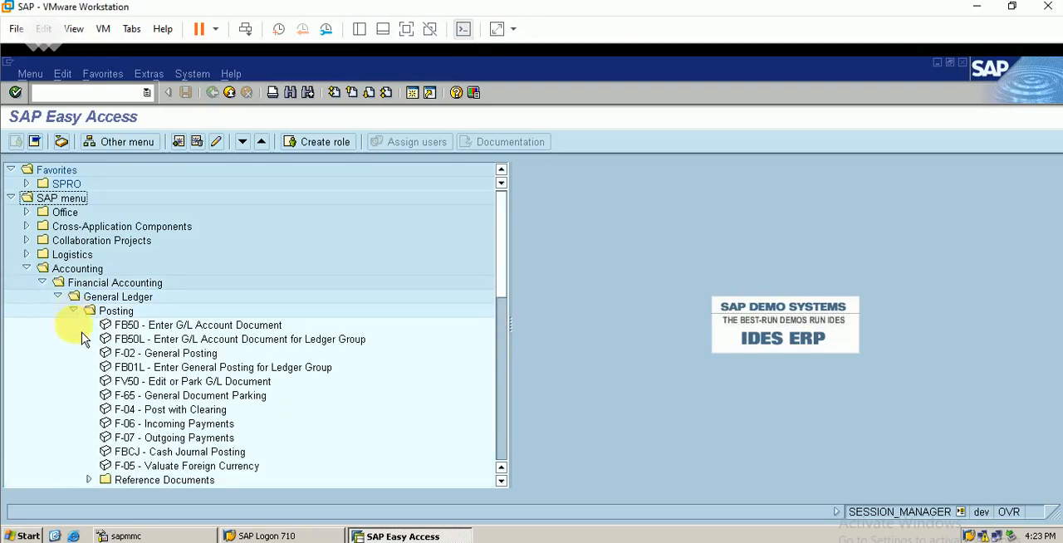
Among the ledger posting transactions, open FB01L, Enter General Posting for Ledger Group.
{"action": "left_click", "coordinate": [203, 340]}
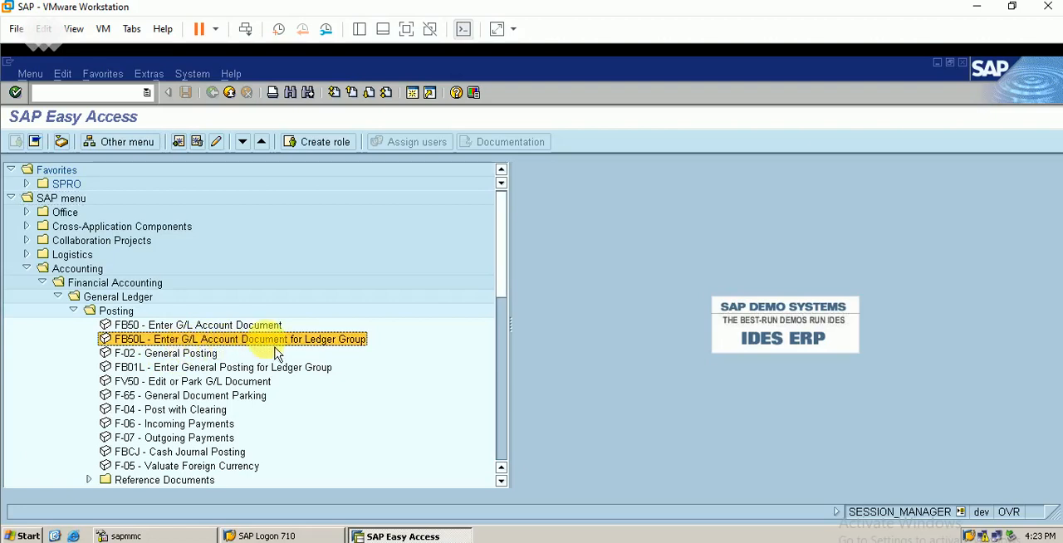
{"action": "left_click", "coordinate": [190, 360]}
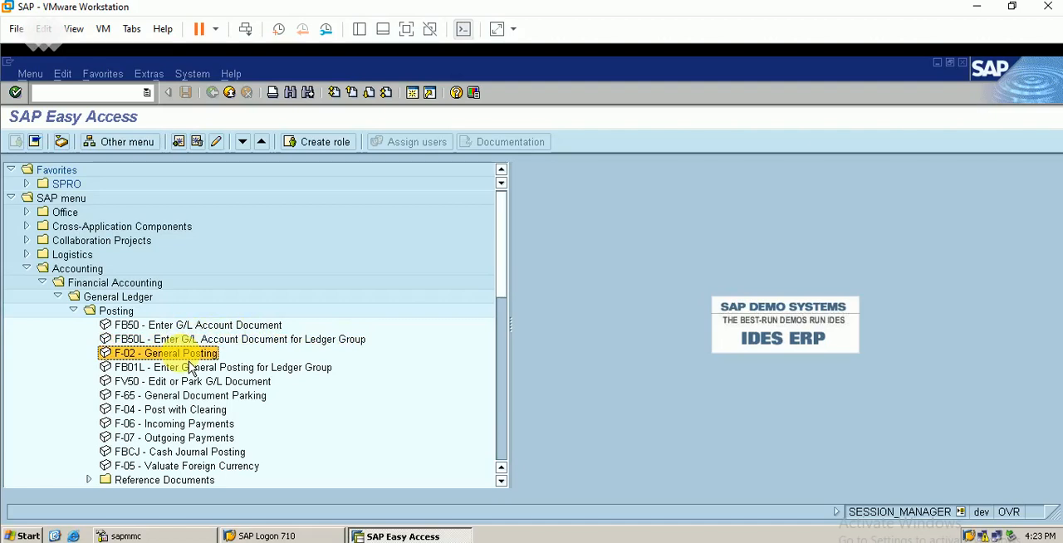
{"action": "left_click", "coordinate": [208, 346]}
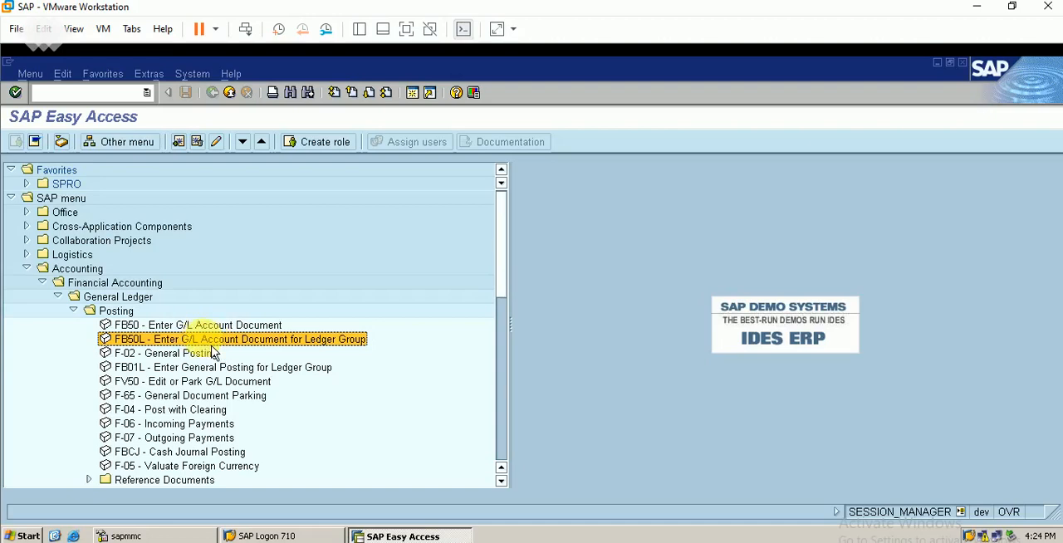
{"action": "left_click", "coordinate": [173, 368]}
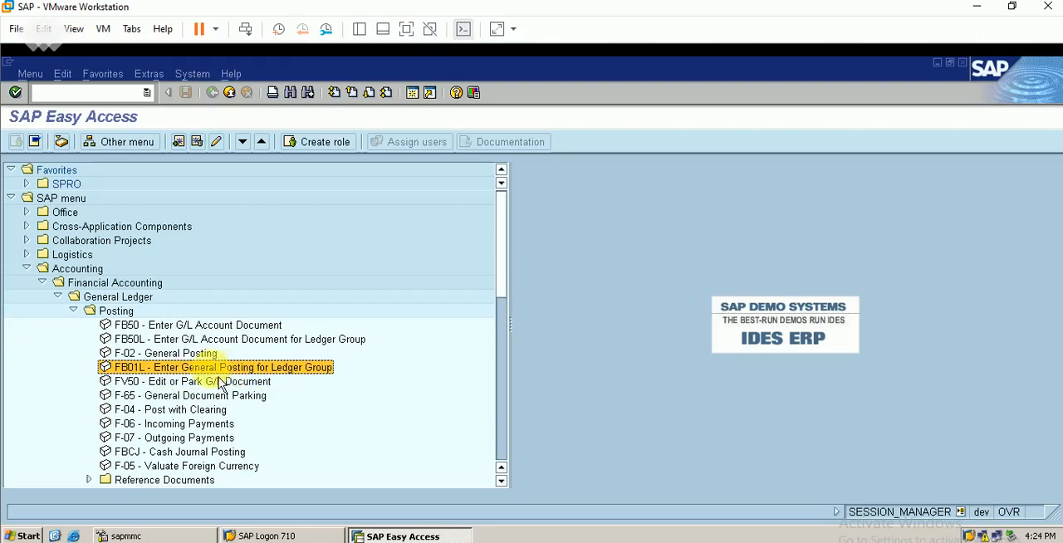
{"action": "double_click", "coordinate": [212, 369]}
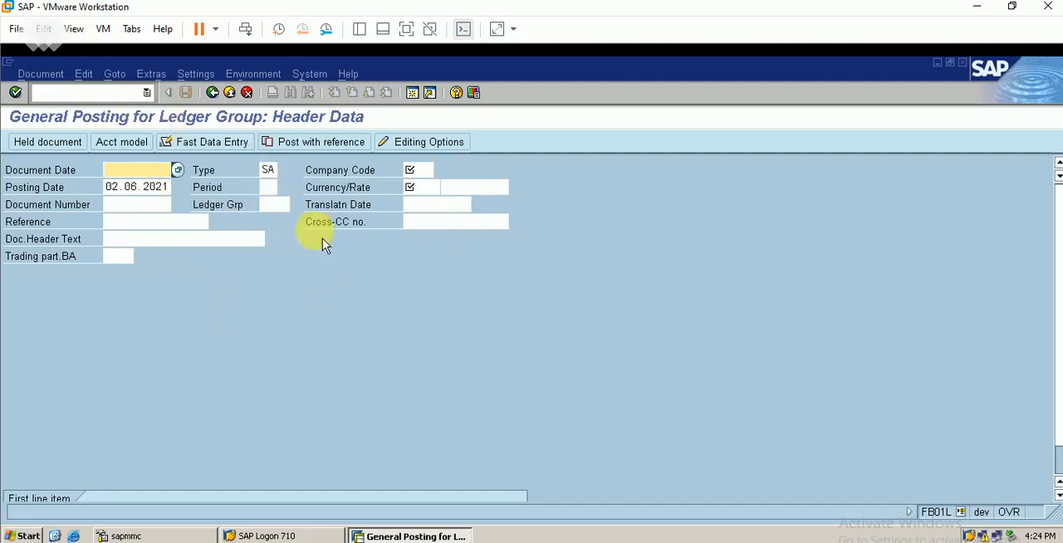
Fill the posting header with ledger group BE, document date 2.6.2021, company code BERP and currency INR.
{"action": "left_click", "coordinate": [281, 206]}
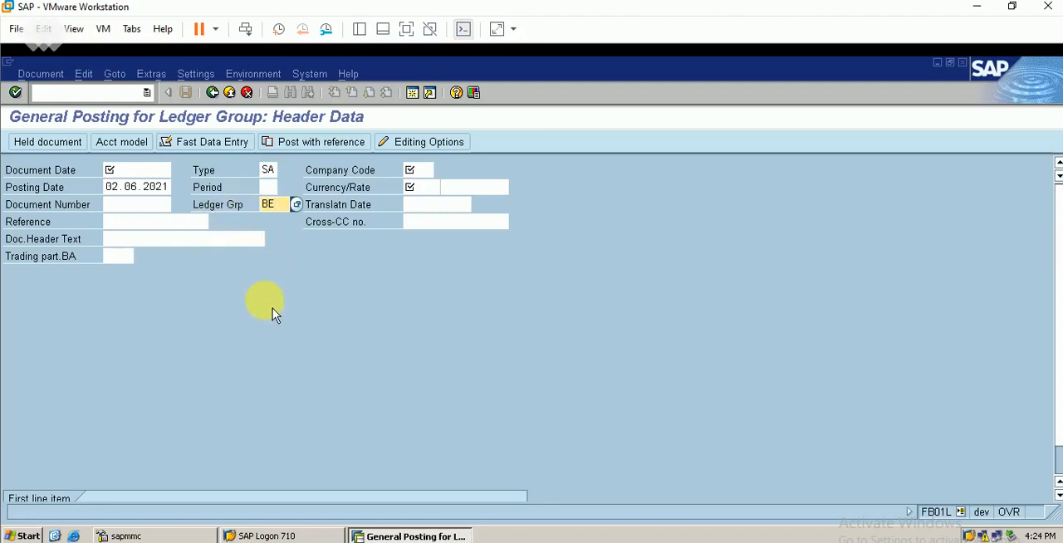
{"action": "left_click", "coordinate": [137, 170]}
{"action": "type", "text": "2"}
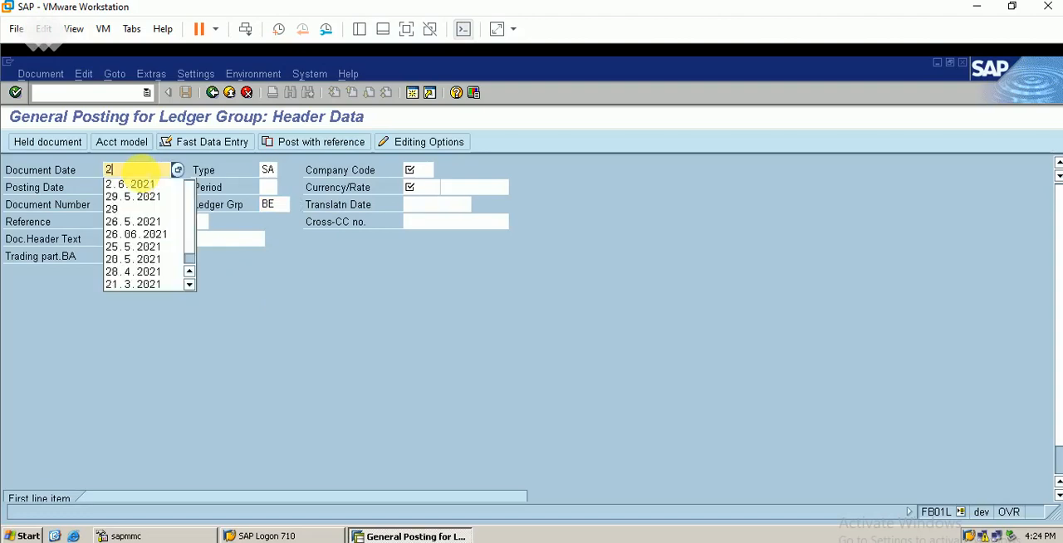
{"action": "left_click", "coordinate": [132, 183]}
{"action": "key", "text": "Tab"}
{"action": "key", "text": "Tab"}
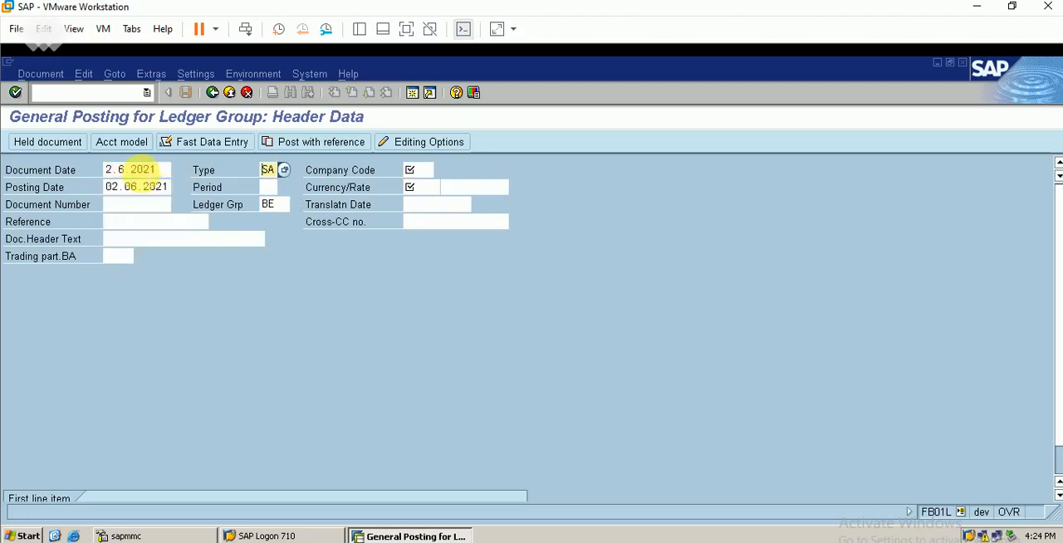
{"action": "type", "text": "BER"}
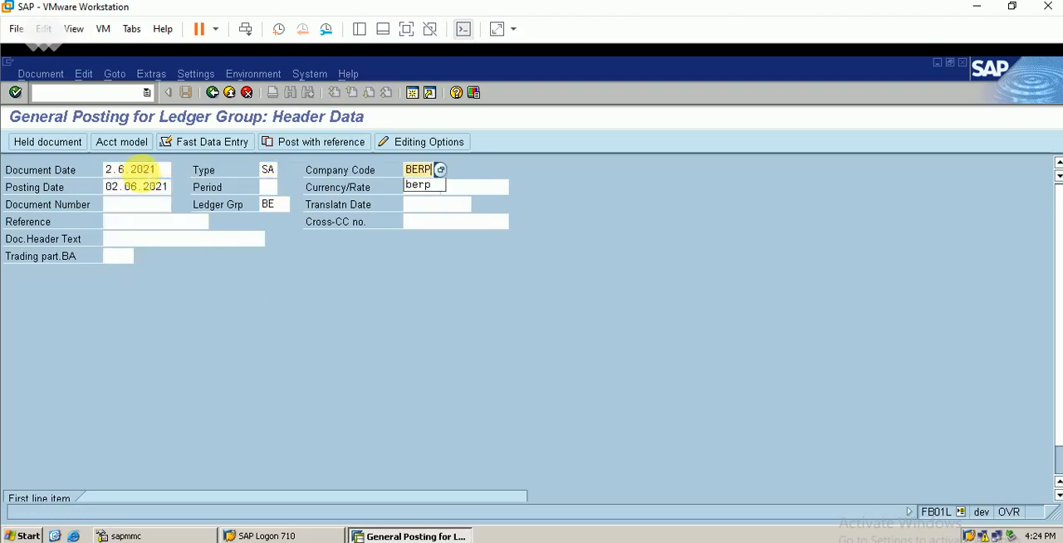
{"action": "type", "text": "P"}
{"action": "left_click", "coordinate": [440, 188]}
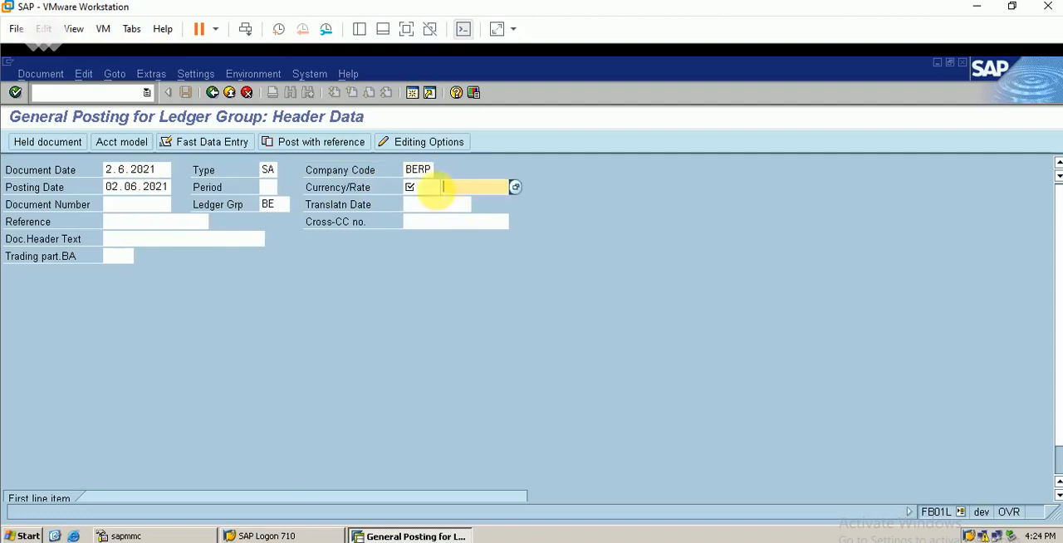
{"action": "left_click", "coordinate": [436, 190]}
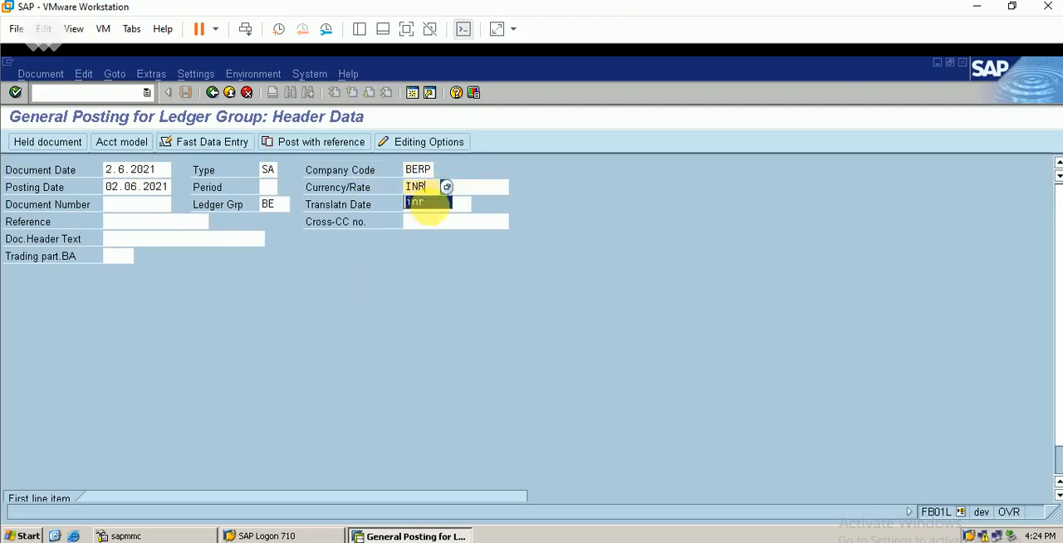
{"action": "left_click", "coordinate": [424, 203]}
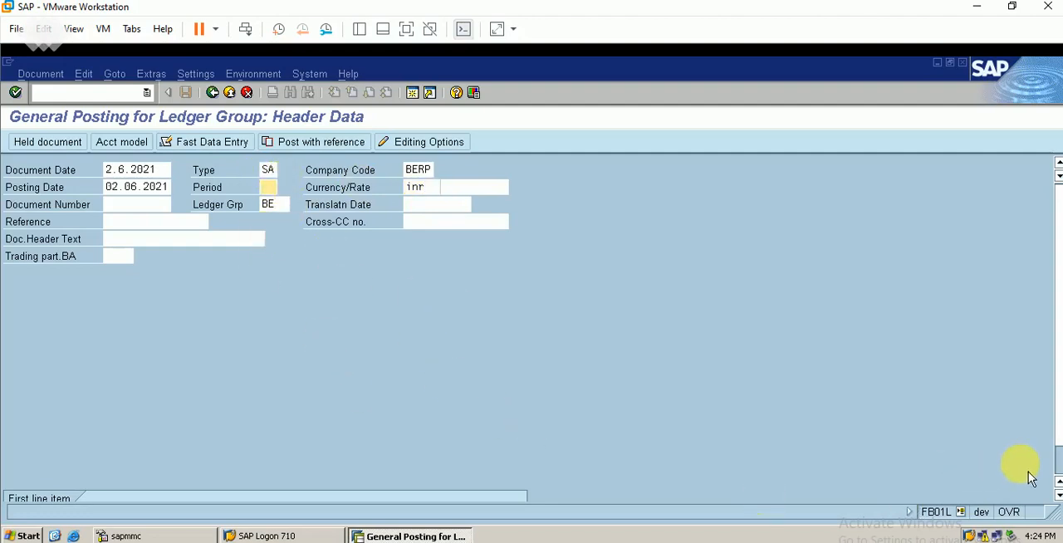
Enter the account for the first line item with posting key 40 and submit the header data.
{"action": "scroll", "coordinate": [1053, 459], "scroll_direction": "down", "scroll_amount": 2}
{"action": "left_click", "coordinate": [202, 479]}
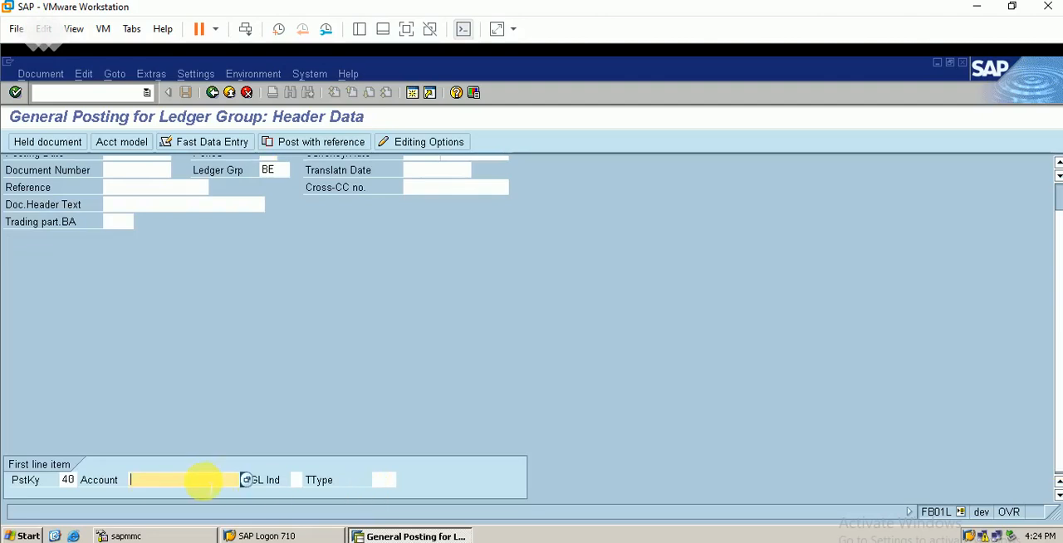
{"action": "type", "text": "1"}
{"action": "key", "text": "Down"}
{"action": "key", "text": "Return"}
{"action": "key", "text": "Return"}
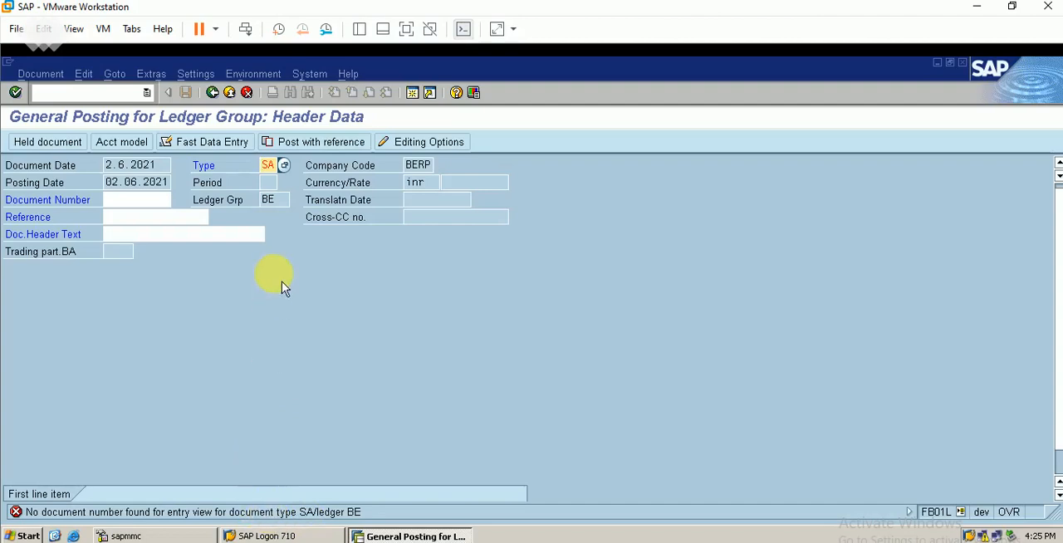
From the error's long text, open Define Document Types for Entry View in a Ledger for ledger BE.
{"action": "key", "text": "Return"}
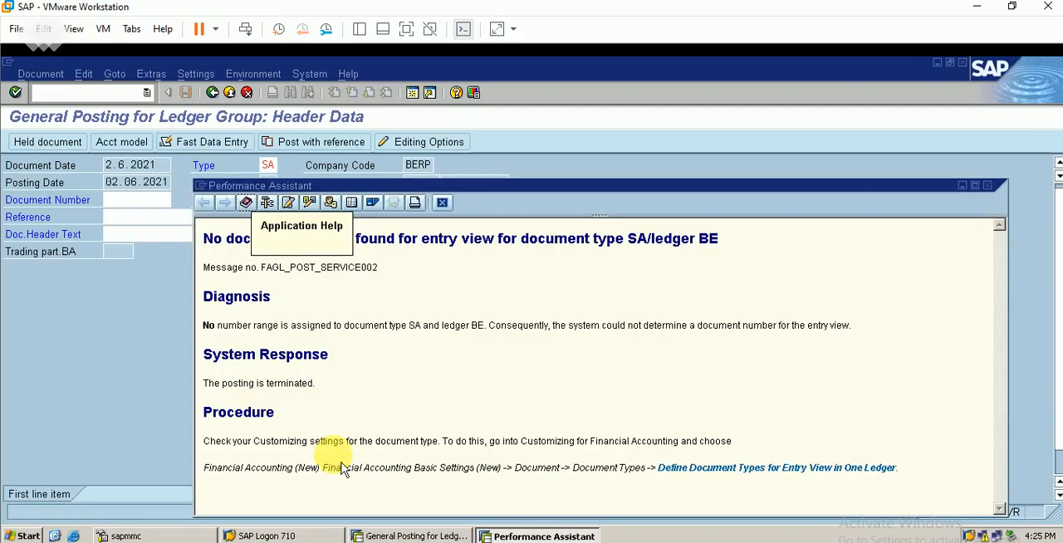
{"action": "left_click", "coordinate": [664, 470]}
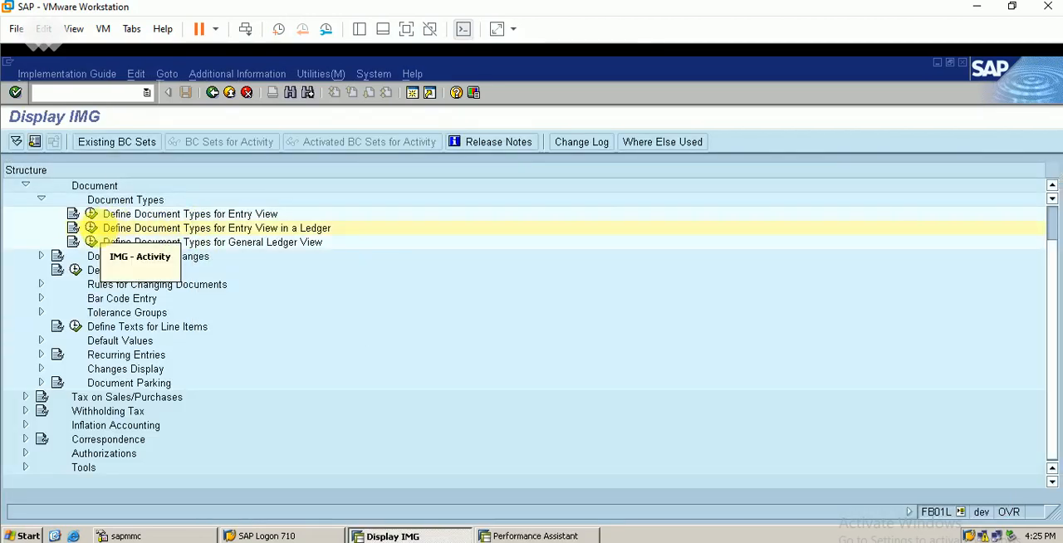
{"action": "left_click", "coordinate": [93, 233]}
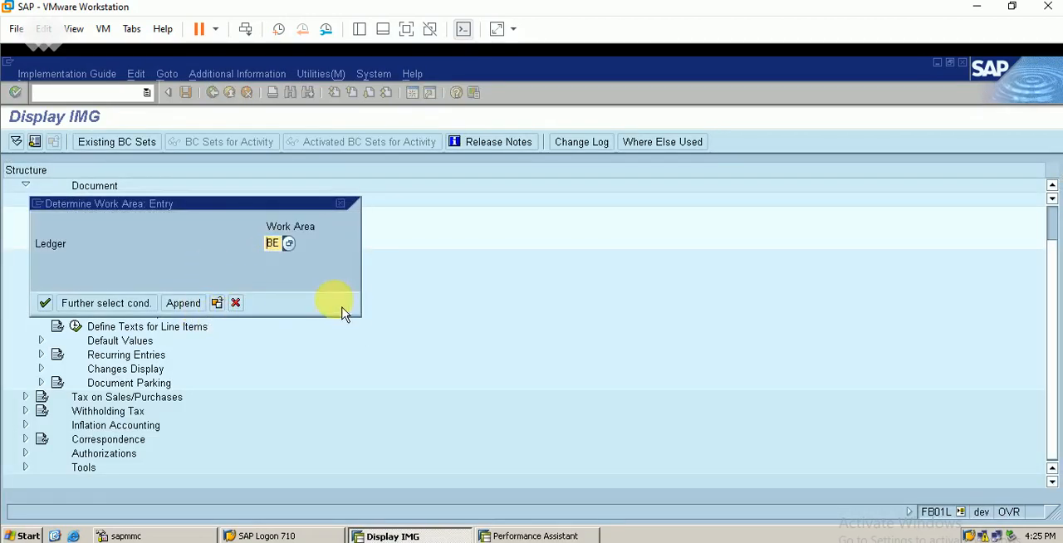
{"action": "key", "text": "Return"}
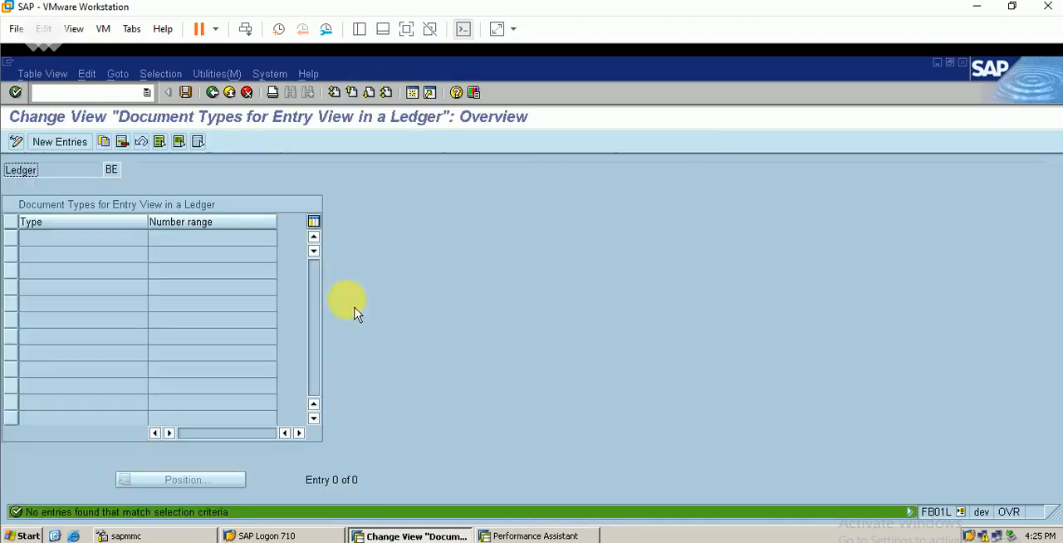
Try to save a new entry assigning number range 01 to document type SA in ledger BE, and close the message log.
{"action": "left_click", "coordinate": [73, 151]}
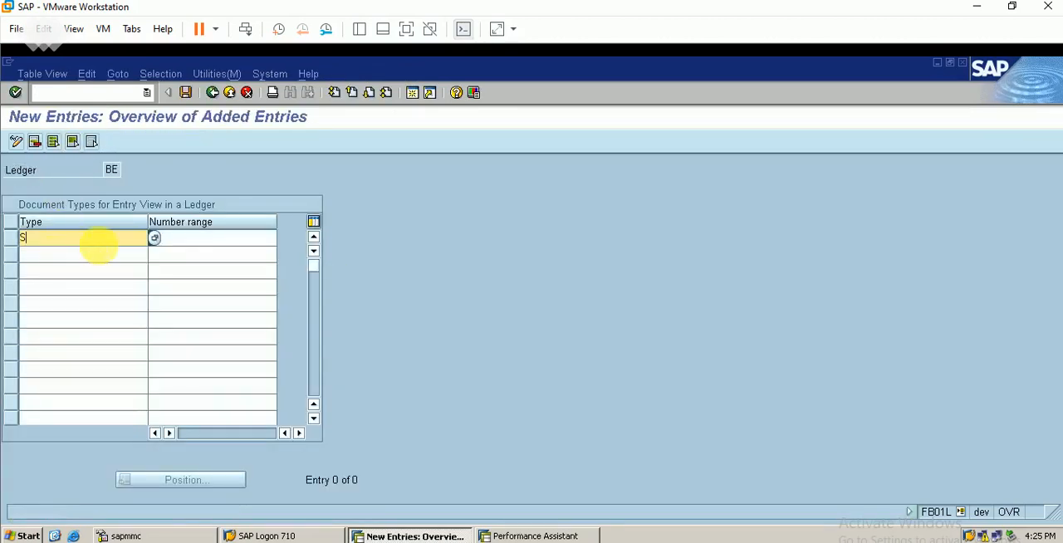
{"action": "key", "text": "Tab"}
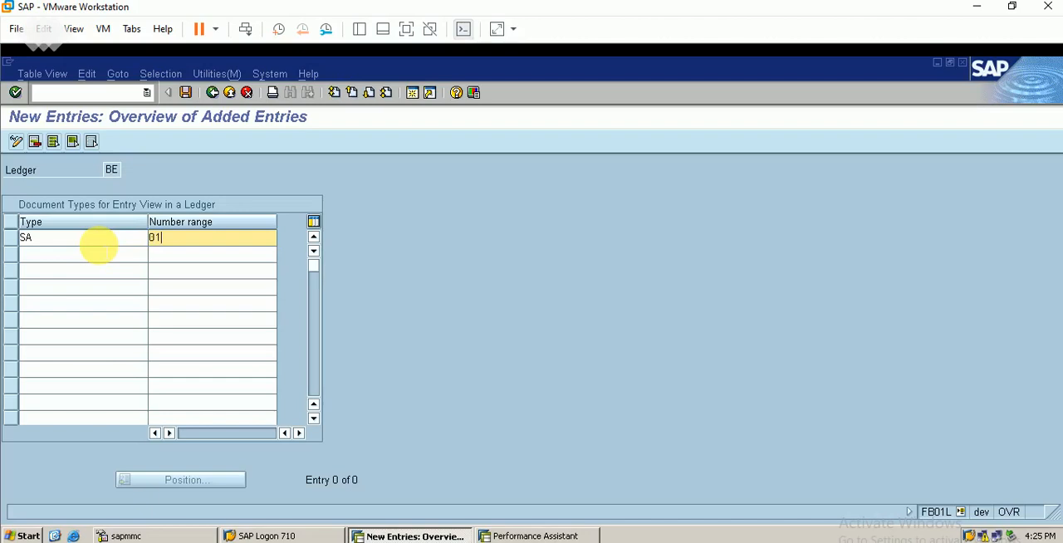
{"action": "key", "text": "Return"}
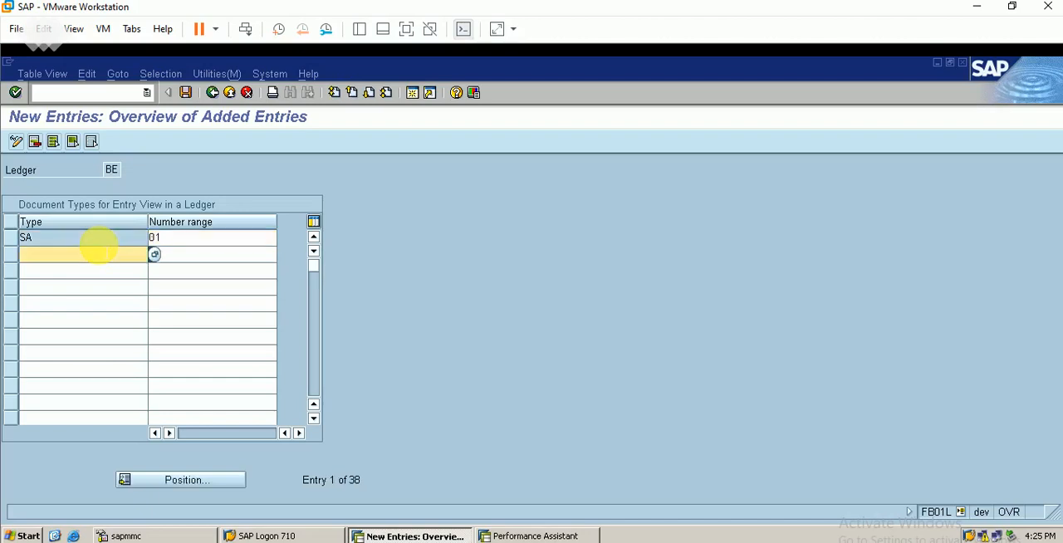
{"action": "left_click", "coordinate": [187, 95]}
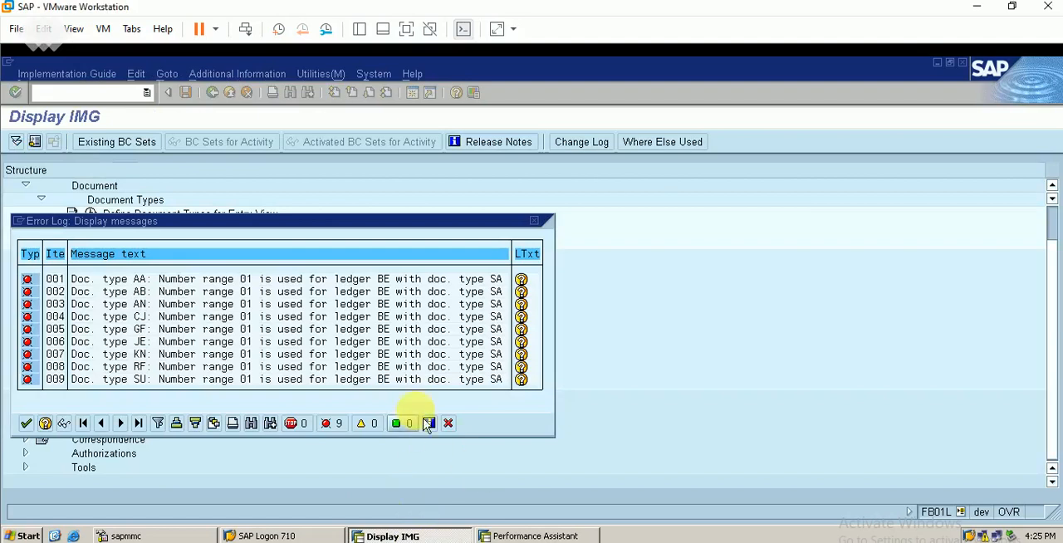
{"action": "left_click", "coordinate": [25, 423]}
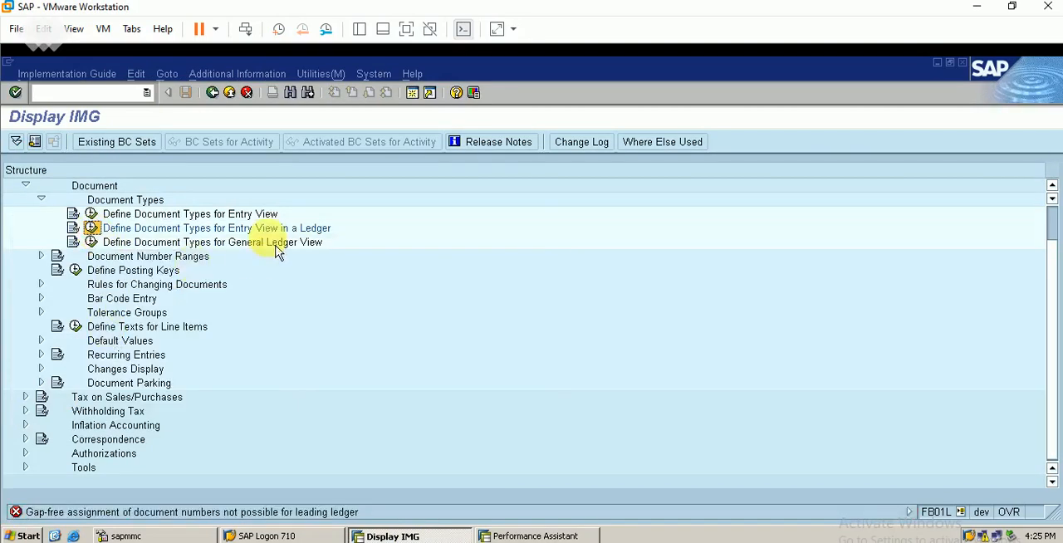
Reopen the document types for ledger BE, try to save type SA with number range 02, and close the message log.
{"action": "left_click", "coordinate": [93, 229]}
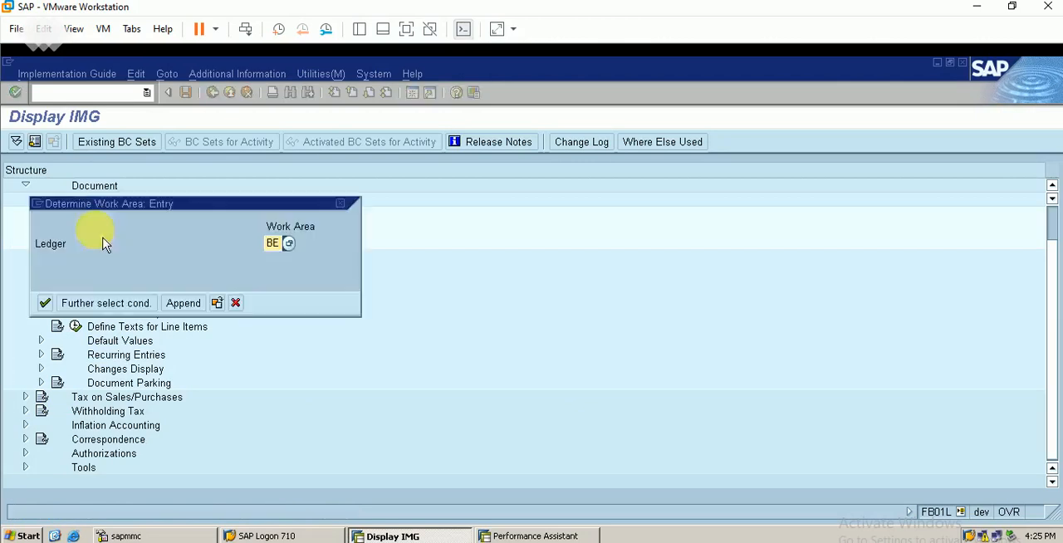
{"action": "key", "text": "Return"}
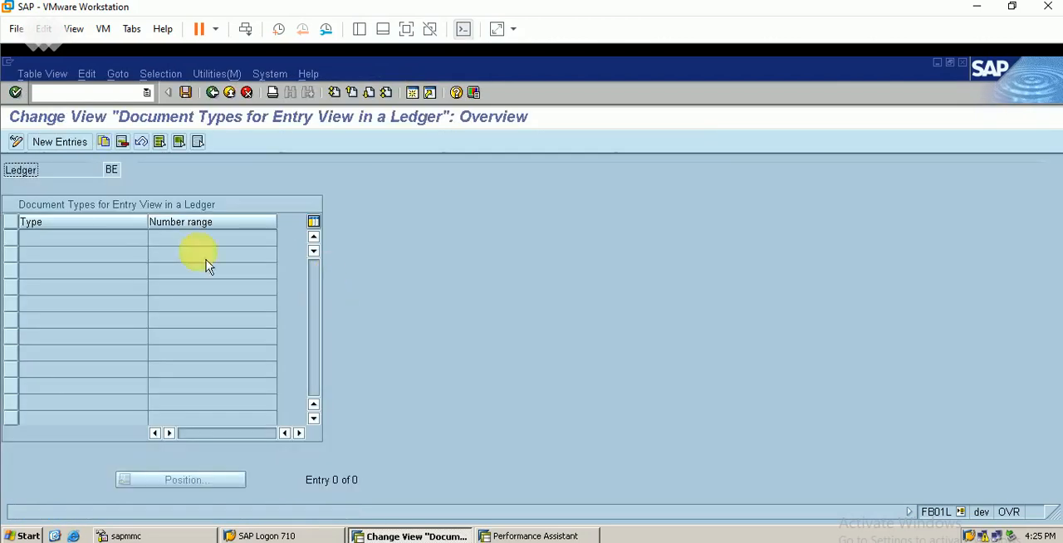
{"action": "left_click", "coordinate": [71, 142]}
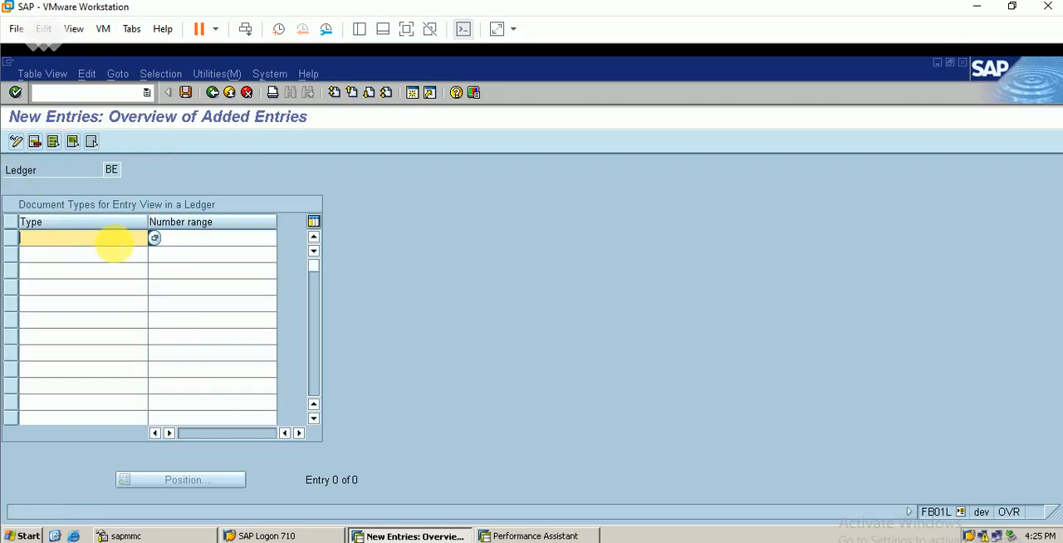
{"action": "type", "text": "SA"}
{"action": "key", "text": "Tab"}
{"action": "type", "text": "02"}
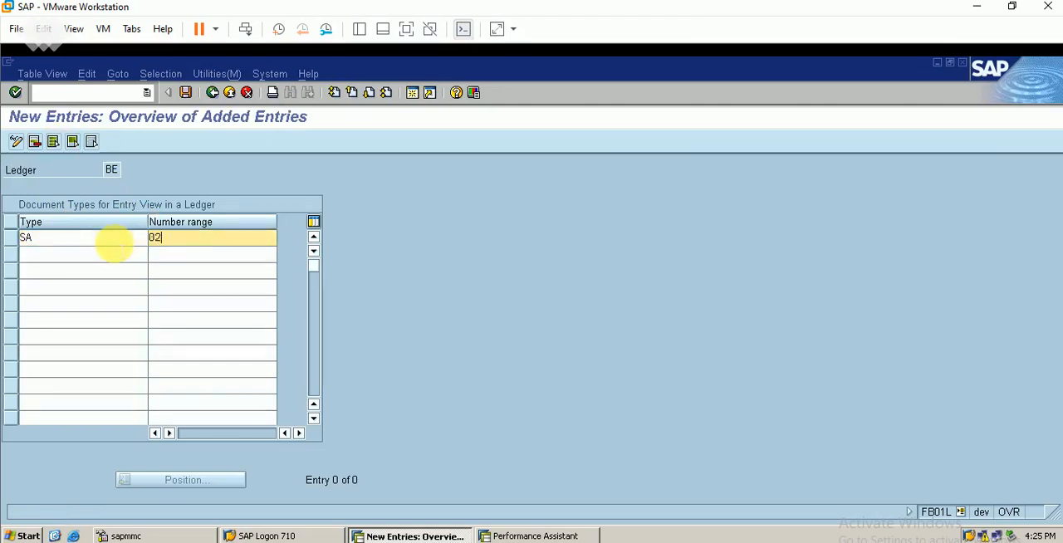
{"action": "key", "text": "Return"}
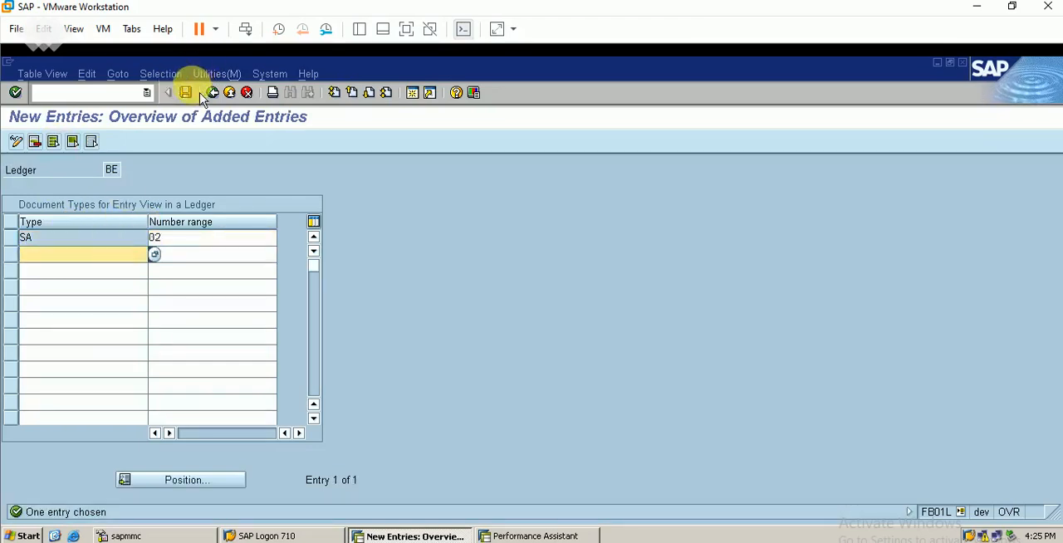
{"action": "left_click", "coordinate": [187, 94]}
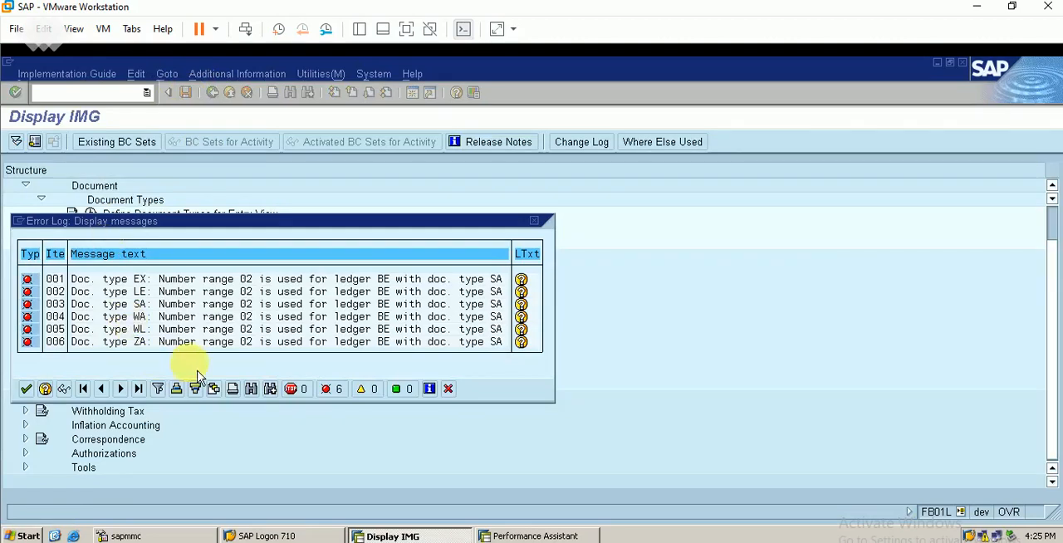
{"action": "left_click", "coordinate": [26, 388]}
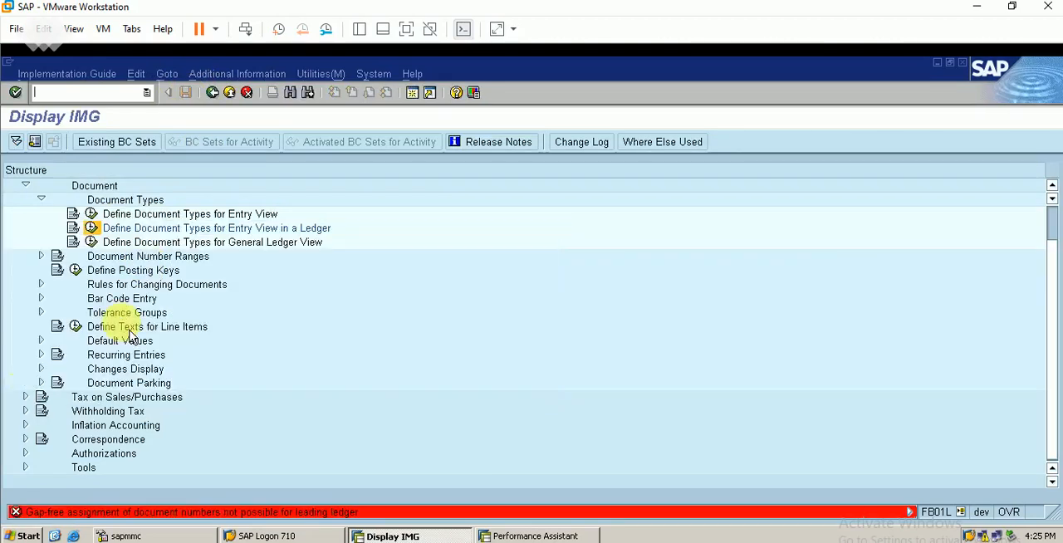
Reopen the document types for ledger BE, try to save type SA with number range 10, and close the message log.
{"action": "left_click", "coordinate": [91, 228]}
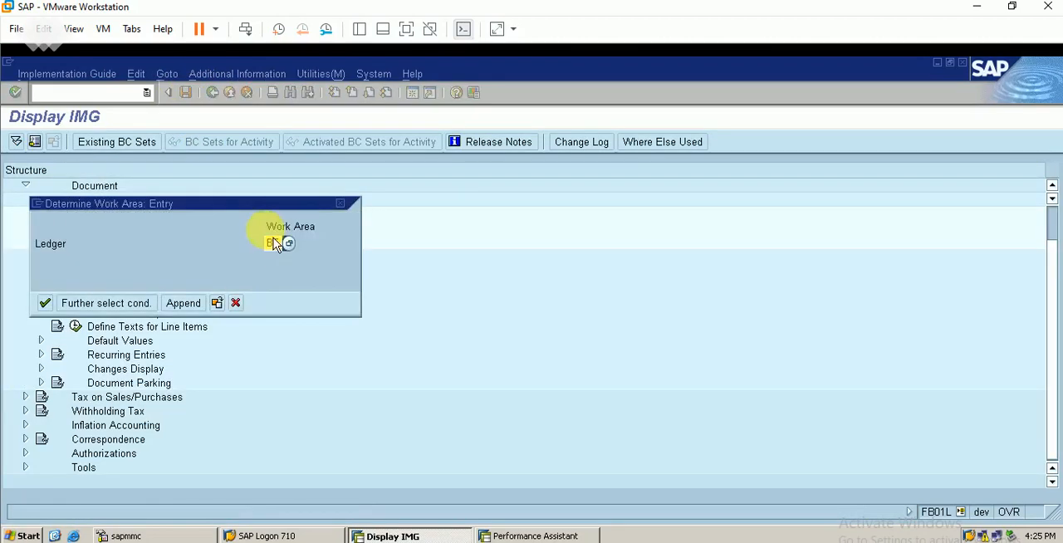
{"action": "key", "text": "Return"}
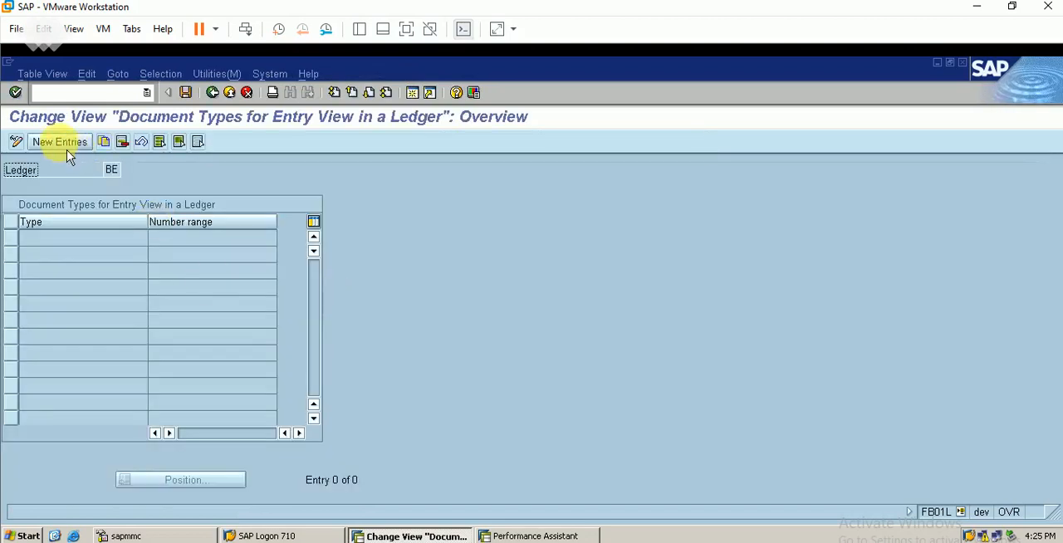
{"action": "left_click", "coordinate": [65, 145]}
{"action": "type", "text": "SA"}
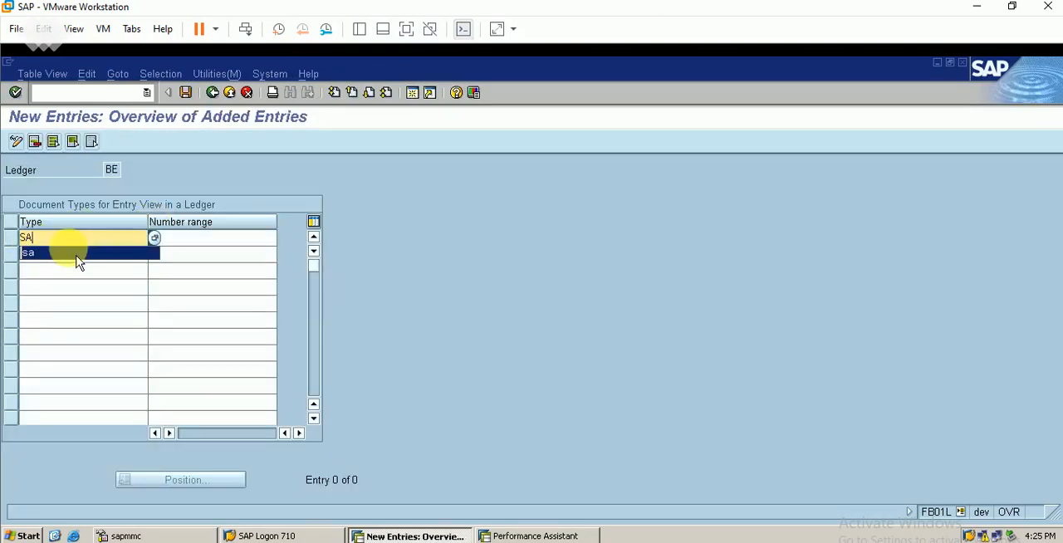
{"action": "left_click", "coordinate": [76, 256]}
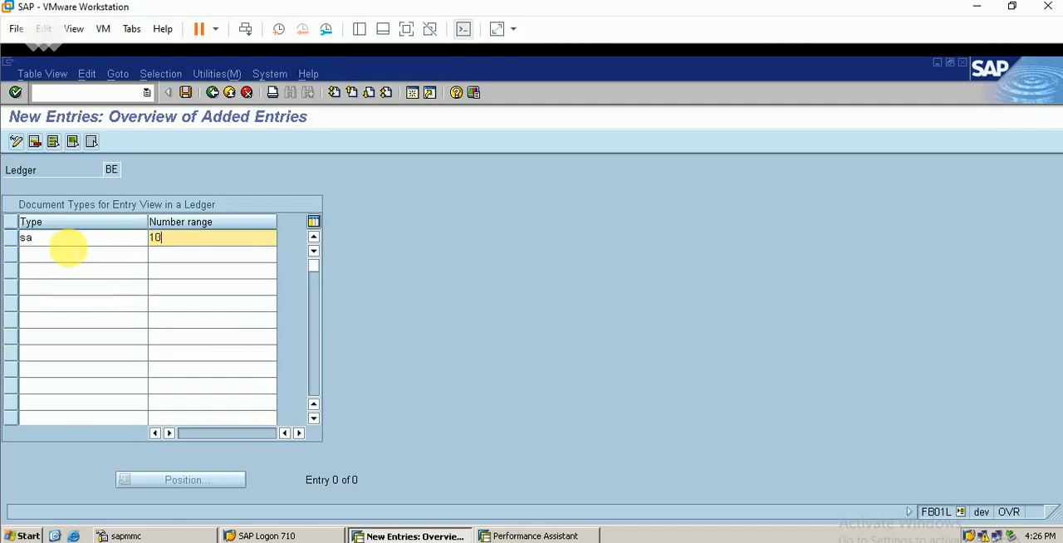
{"action": "type", "text": "100"}
{"action": "key", "text": "BackSpace"}
{"action": "key", "text": "Return"}
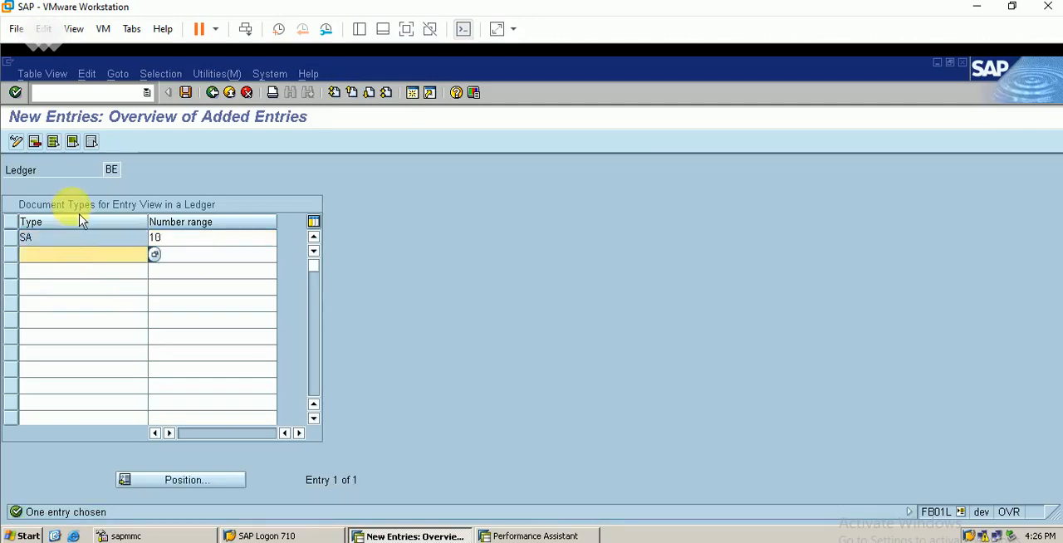
{"action": "left_click", "coordinate": [192, 97]}
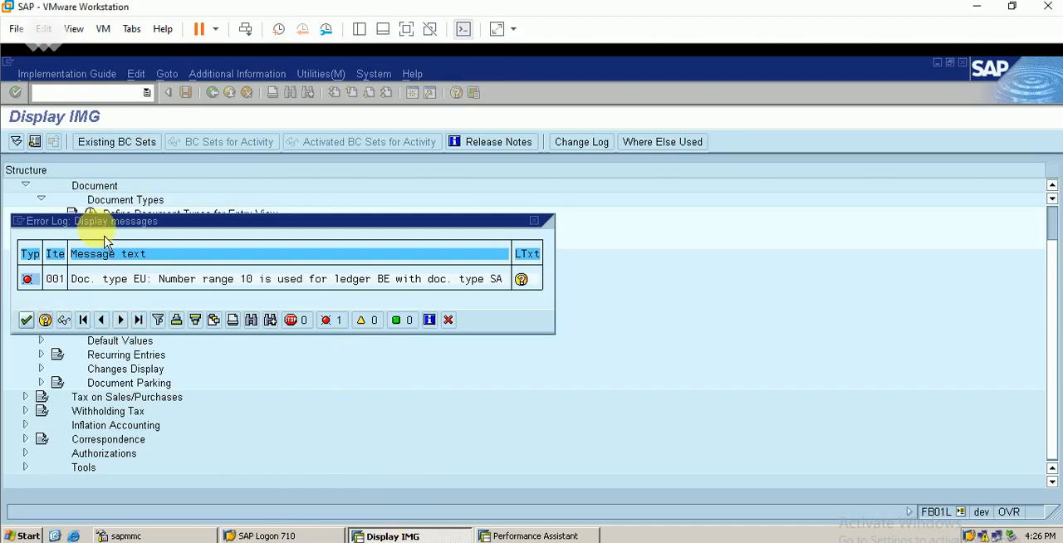
{"action": "left_click", "coordinate": [28, 321]}
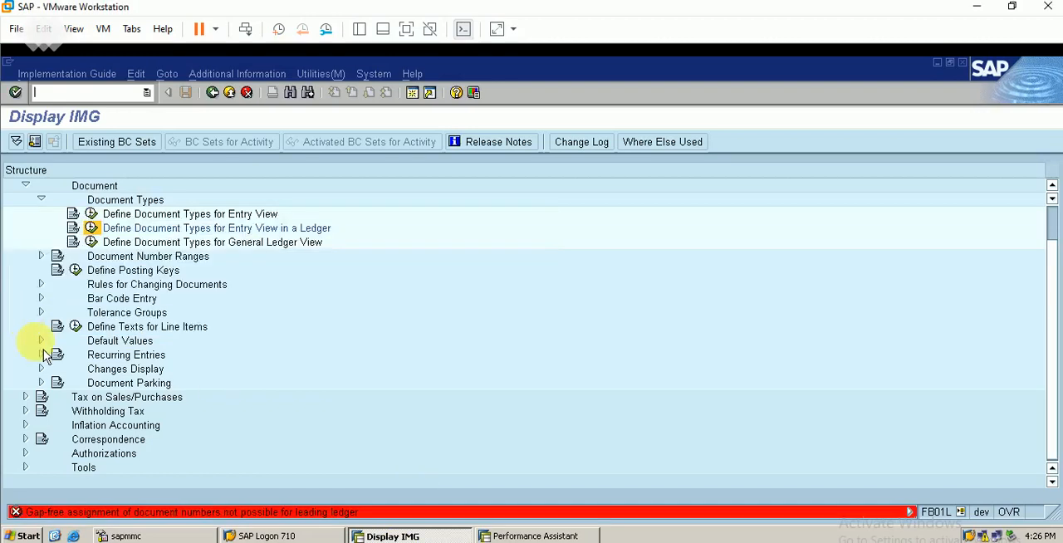
Create an entry for ledger BE assigning number range 56 to document type SA, and save it to the proposed customizing request.
{"action": "left_click", "coordinate": [98, 231]}
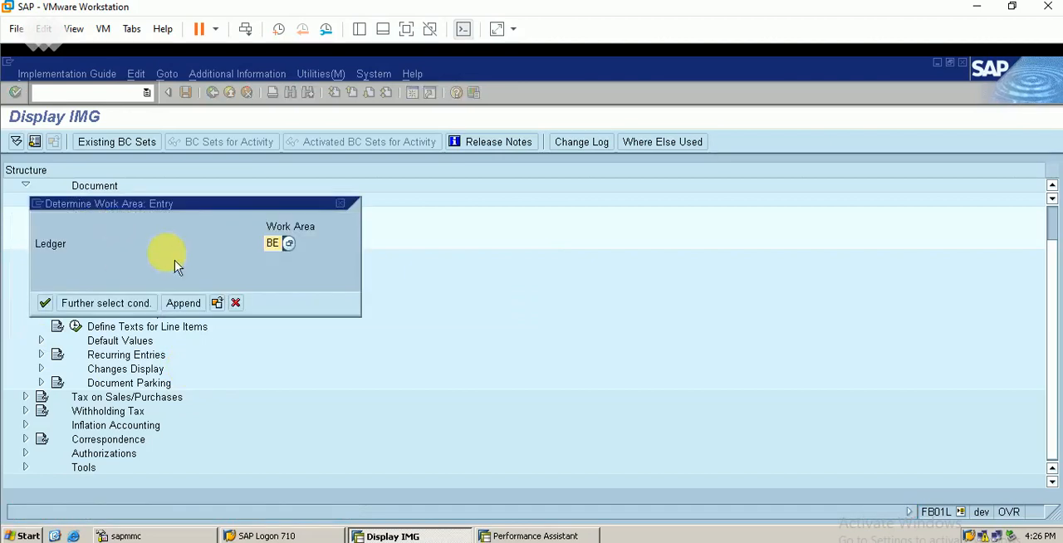
{"action": "key", "text": "Return"}
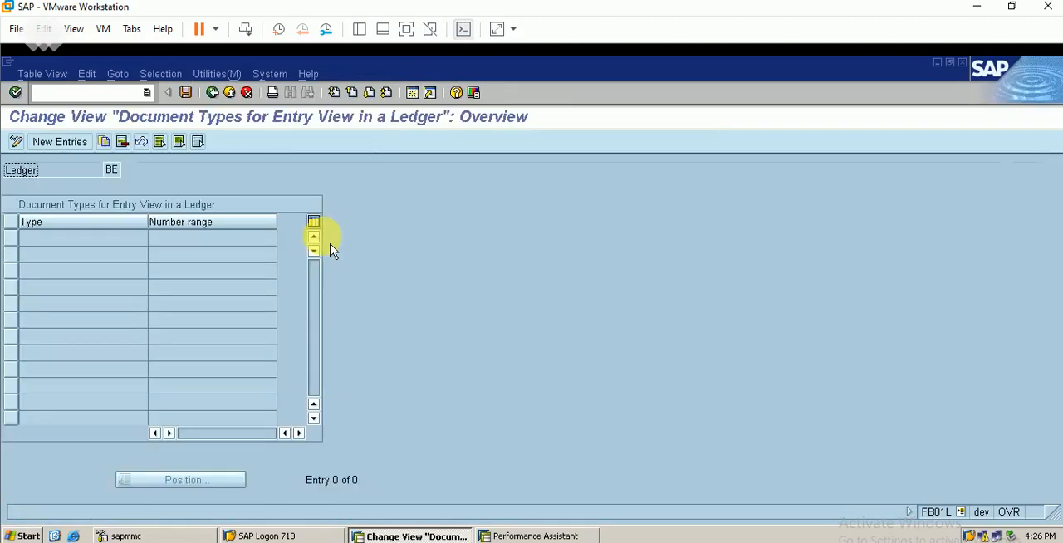
{"action": "left_click", "coordinate": [59, 141]}
{"action": "type", "text": "S"}
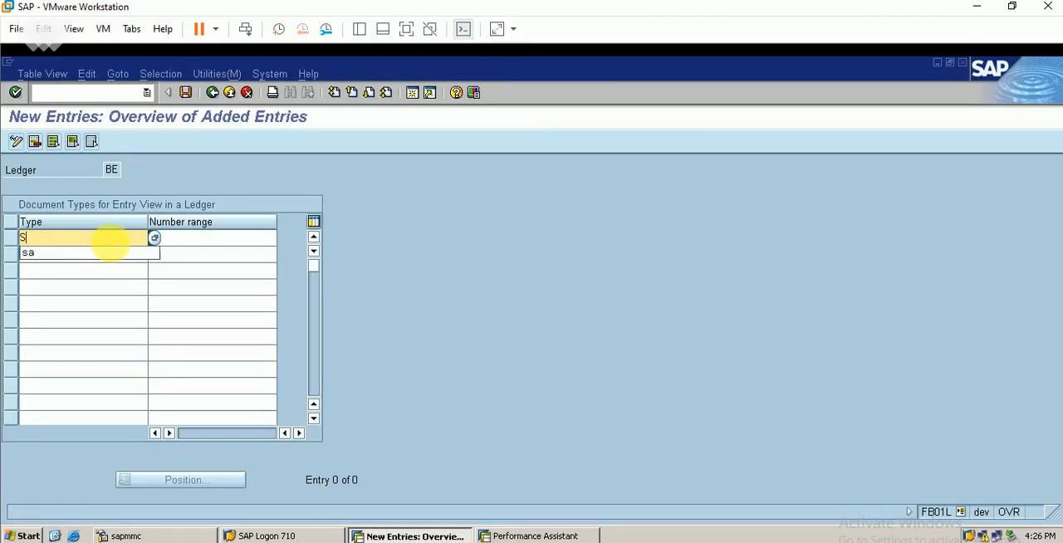
{"action": "type", "text": "A"}
{"action": "key", "text": "Tab"}
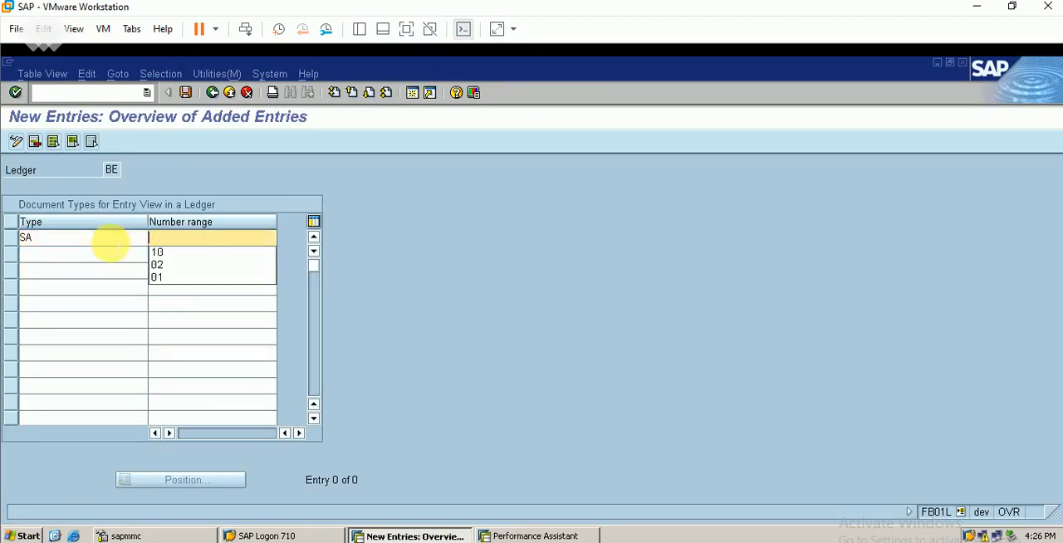
{"action": "type", "text": "56"}
{"action": "key", "text": "Return"}
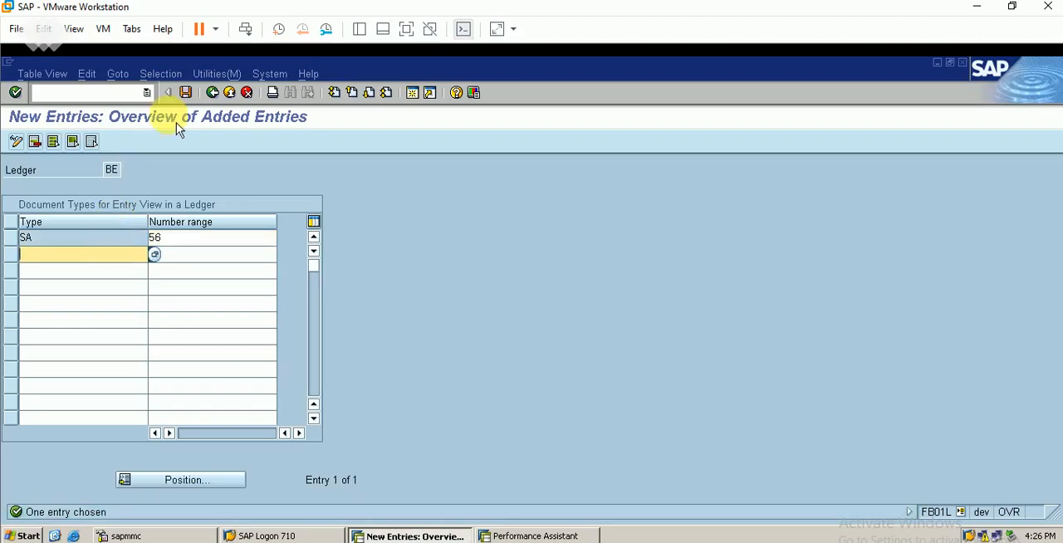
{"action": "left_click", "coordinate": [187, 92]}
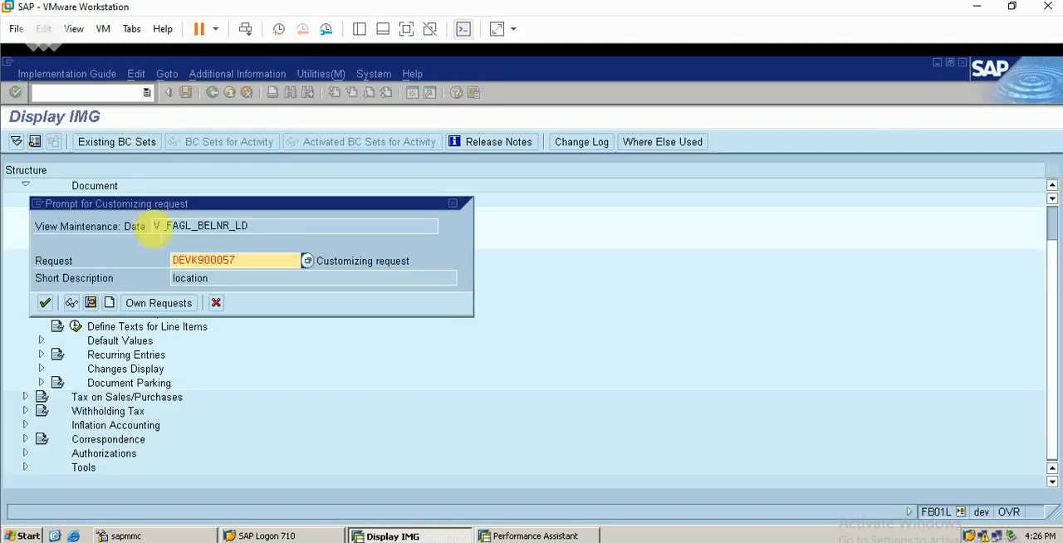
{"action": "left_click", "coordinate": [48, 305]}
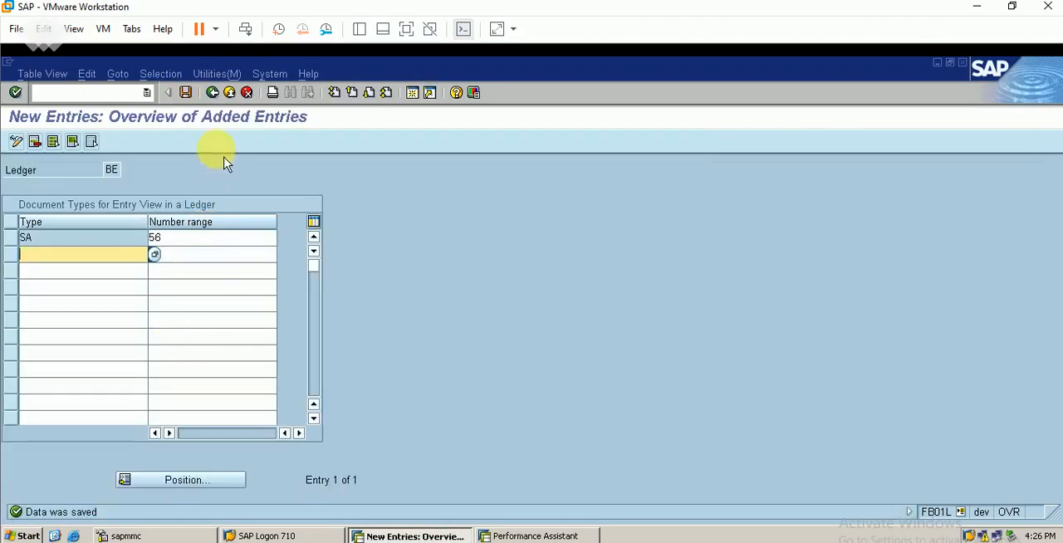
Return to the ledger group posting, resubmit the header data, and read the long text of the error.
{"action": "left_click", "coordinate": [215, 93]}
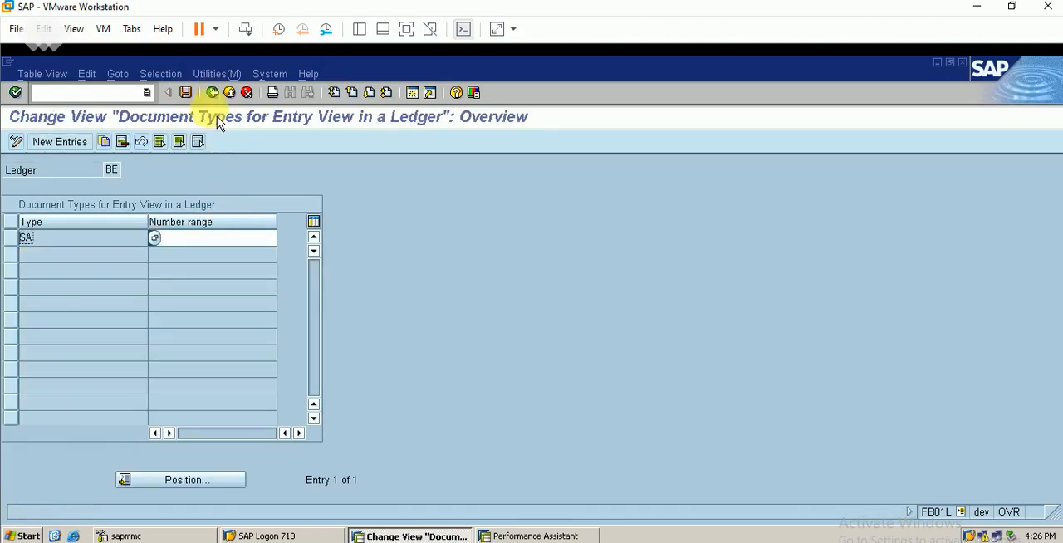
{"action": "left_click", "coordinate": [214, 92]}
{"action": "left_click", "coordinate": [212, 92]}
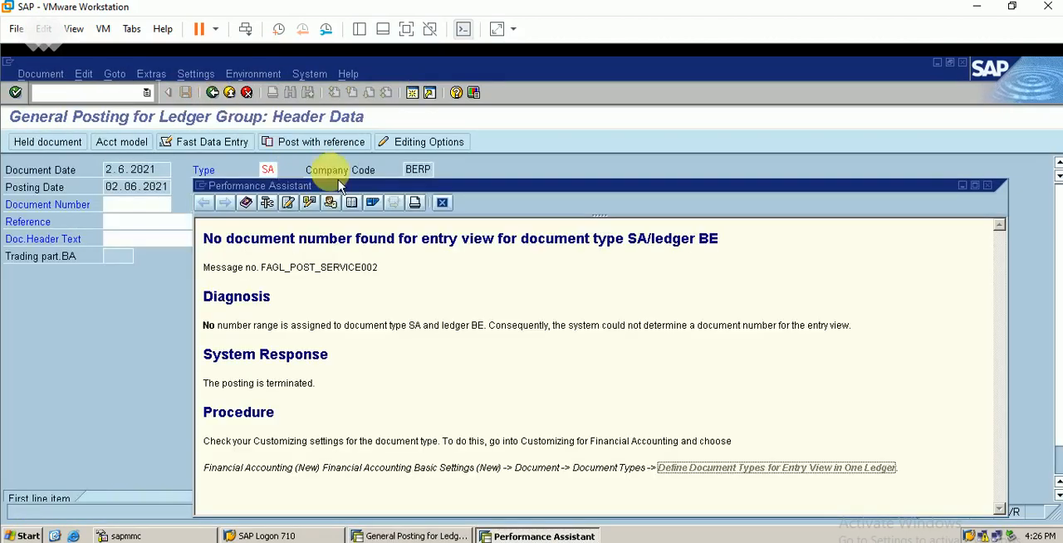
{"action": "left_click", "coordinate": [442, 202]}
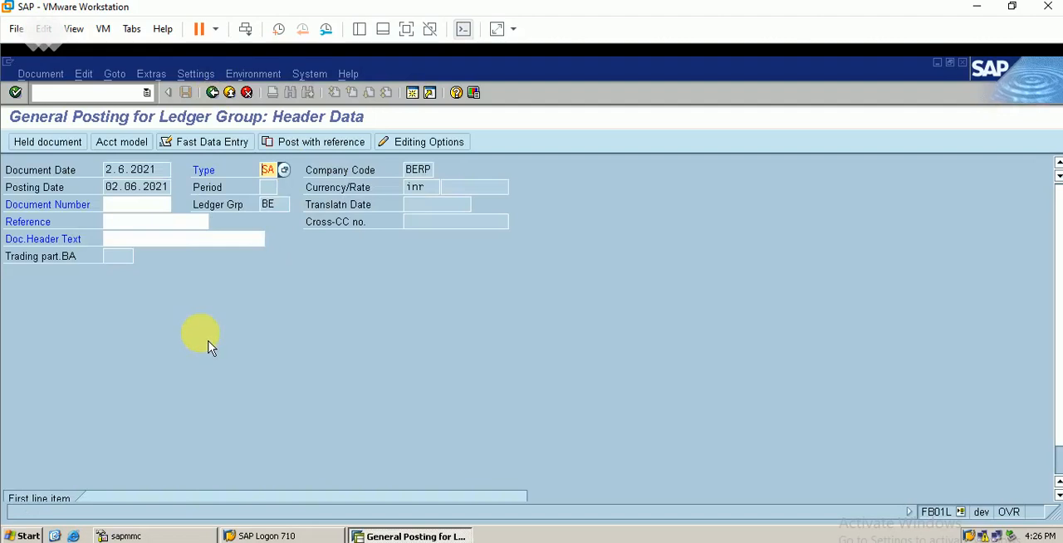
{"action": "key", "text": "Return"}
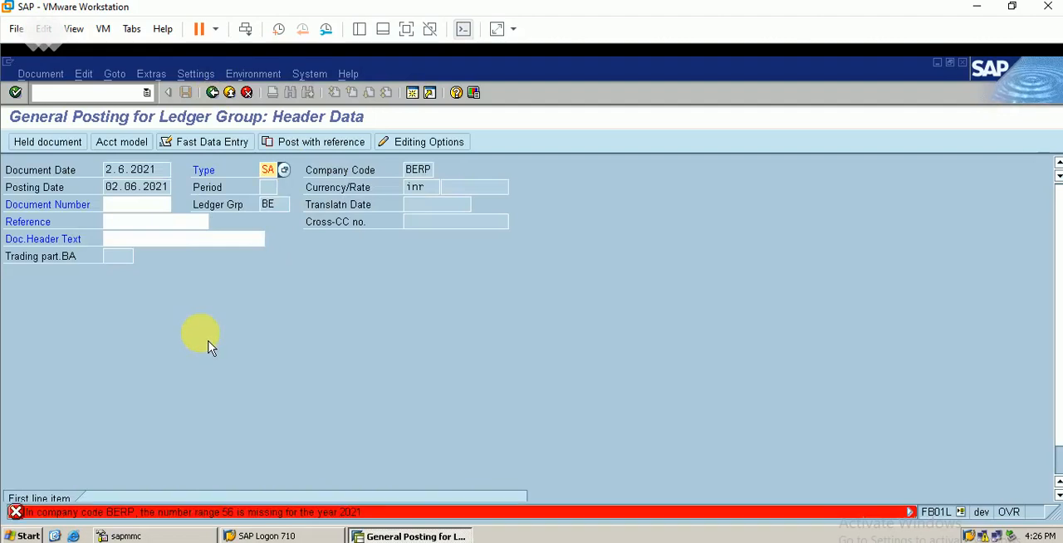
{"action": "left_click", "coordinate": [300, 514]}
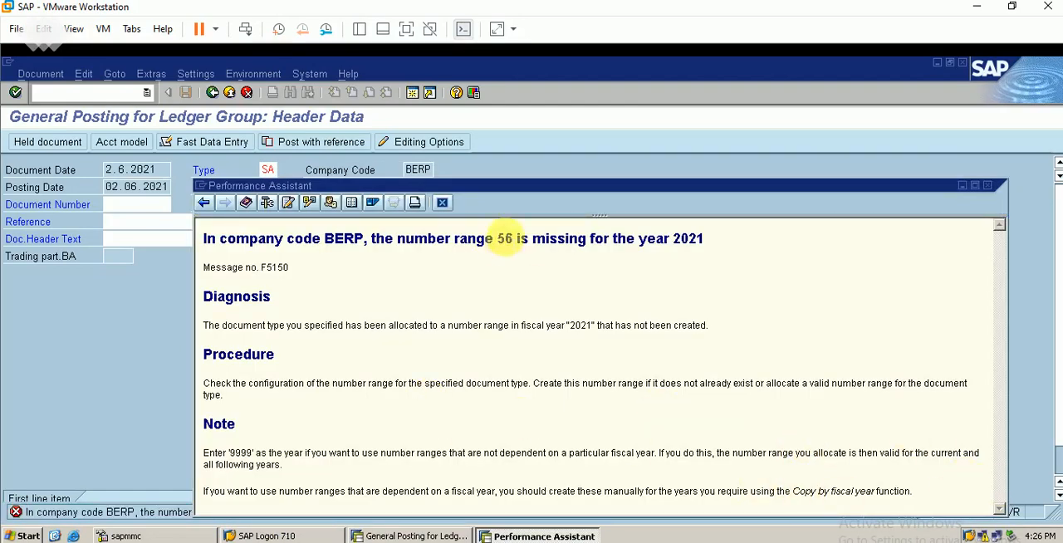
{"action": "left_click", "coordinate": [441, 203]}
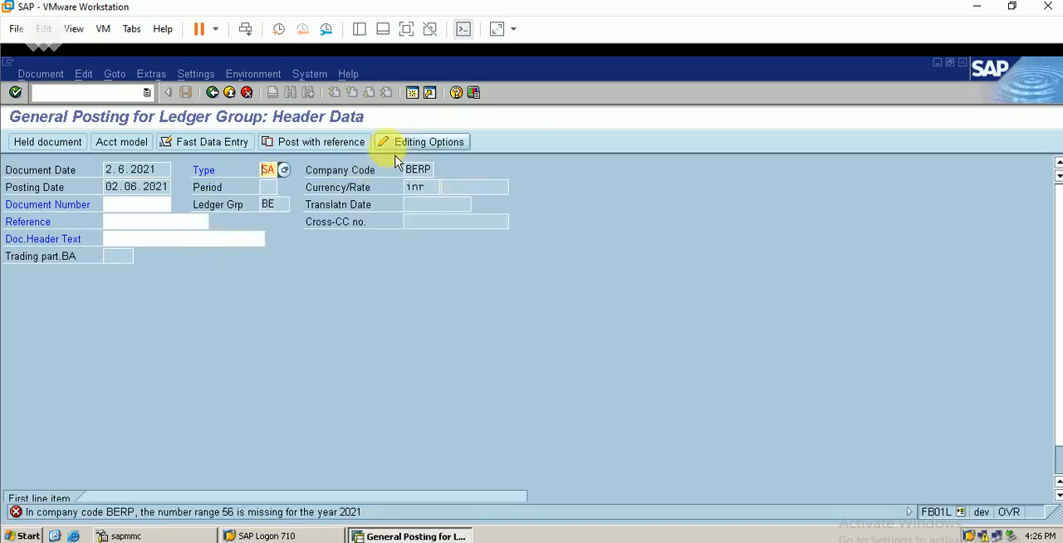
In a new session, run transaction FBN1 and open the accounting document number intervals of company code BERP for editing.
{"action": "left_click", "coordinate": [413, 93]}
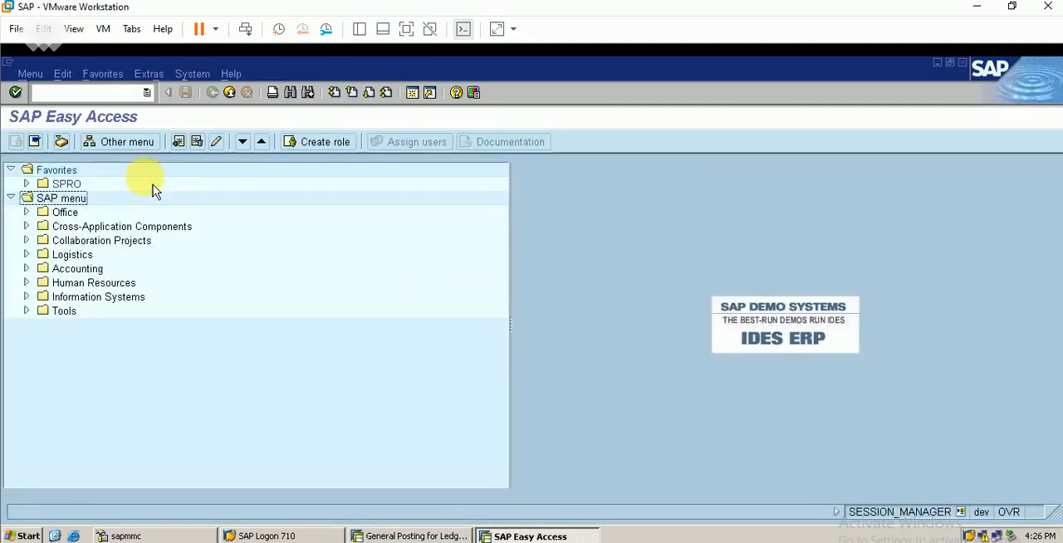
{"action": "left_click", "coordinate": [66, 91]}
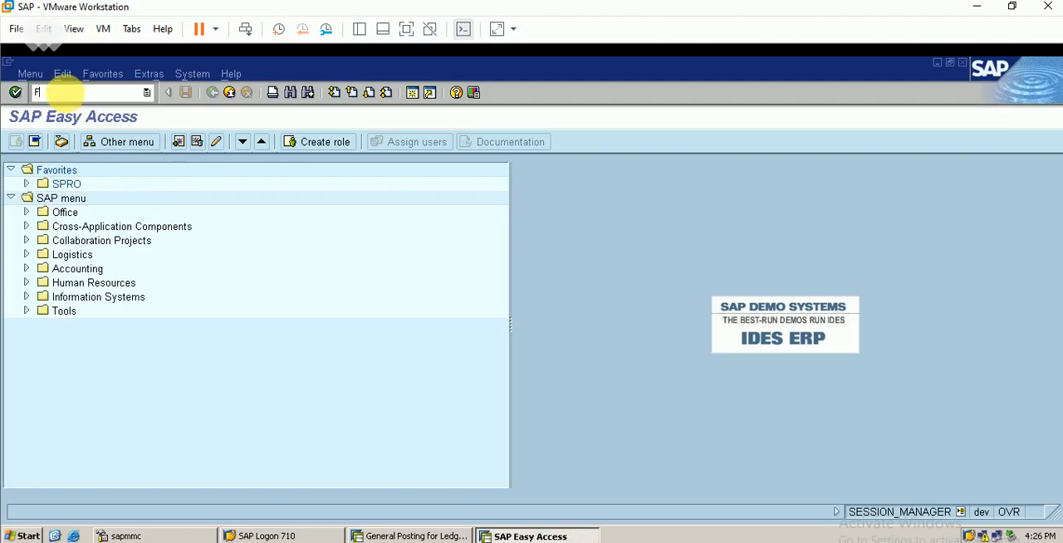
{"action": "type", "text": "FBN1"}
{"action": "key", "text": "Return"}
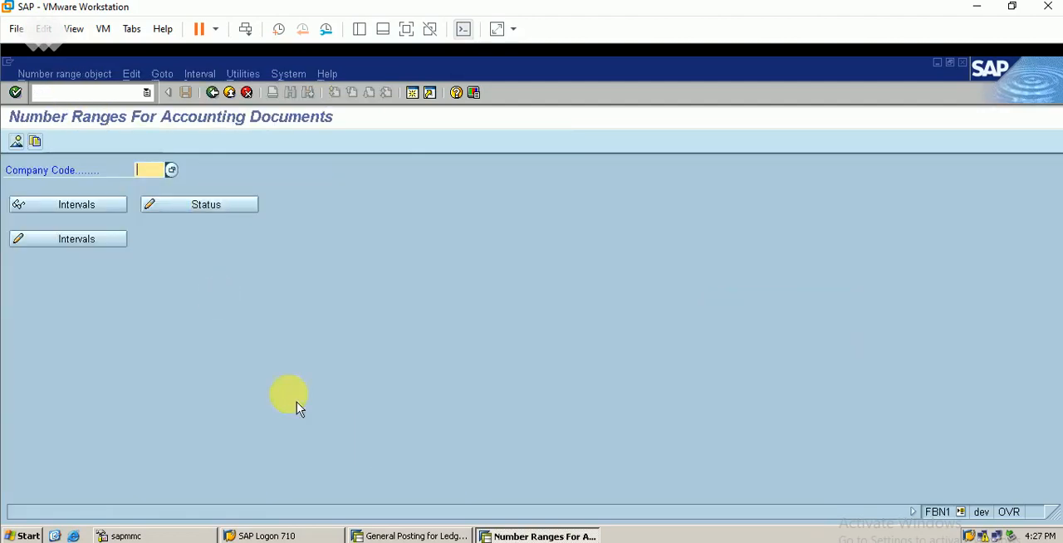
{"action": "type", "text": "BERP"}
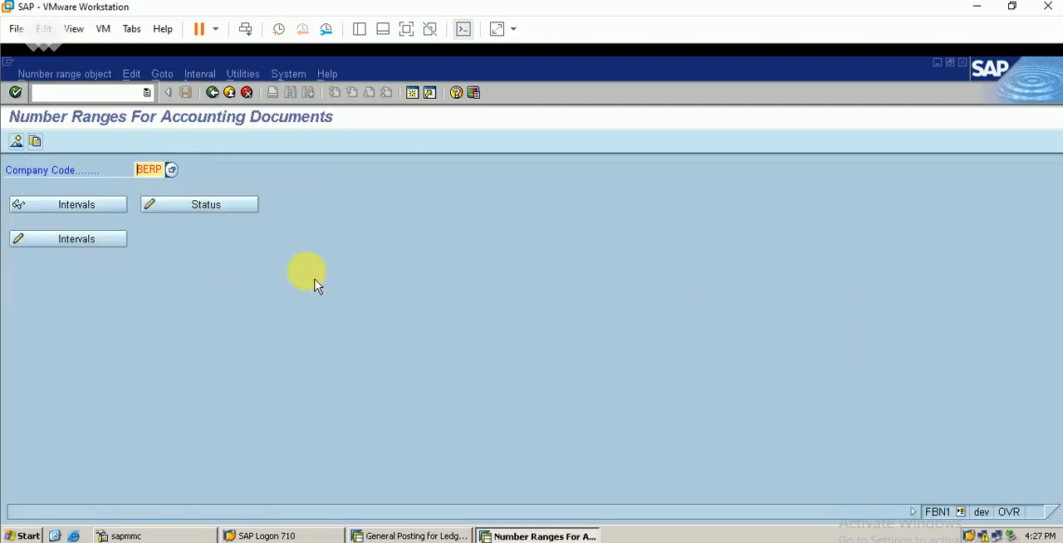
{"action": "left_click", "coordinate": [93, 245]}
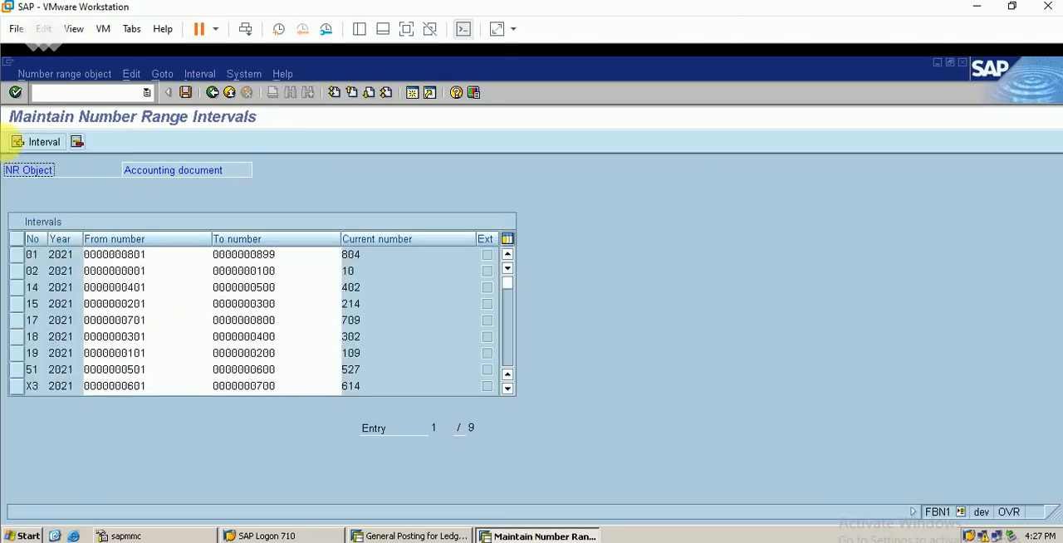
Start inserting a new interval with number 56 for year 2021.
{"action": "left_click", "coordinate": [42, 143]}
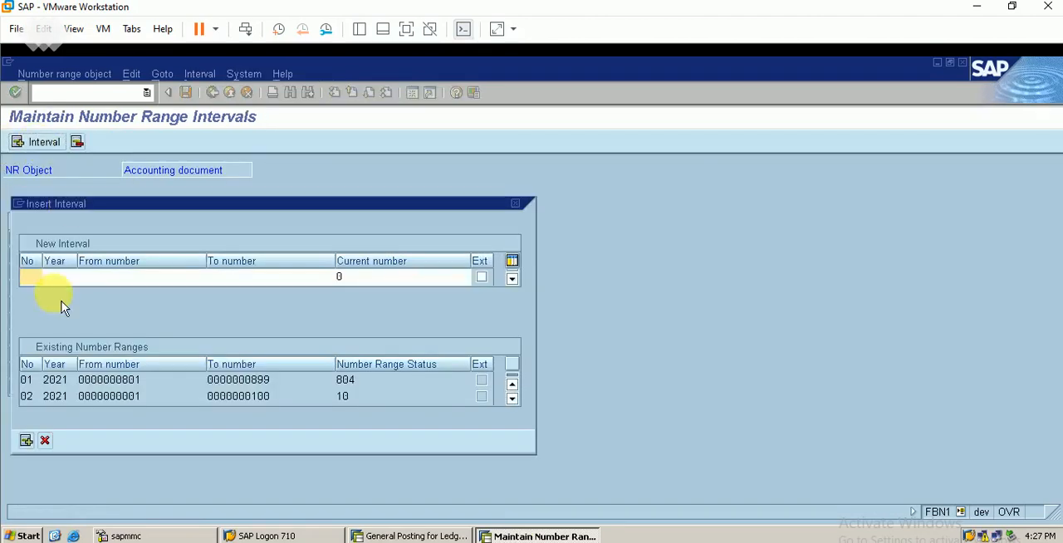
{"action": "type", "text": "202"}
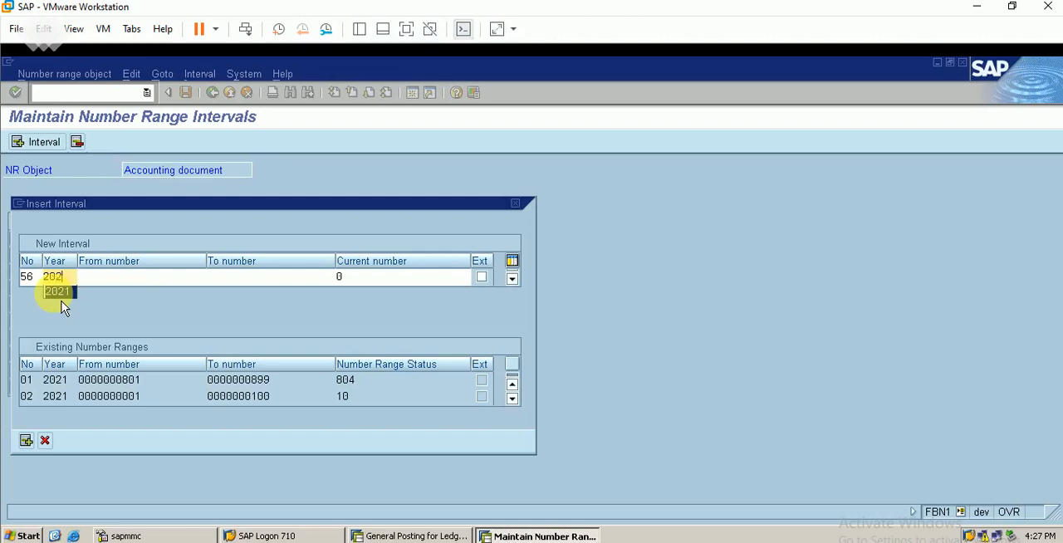
{"action": "type", "text": "1"}
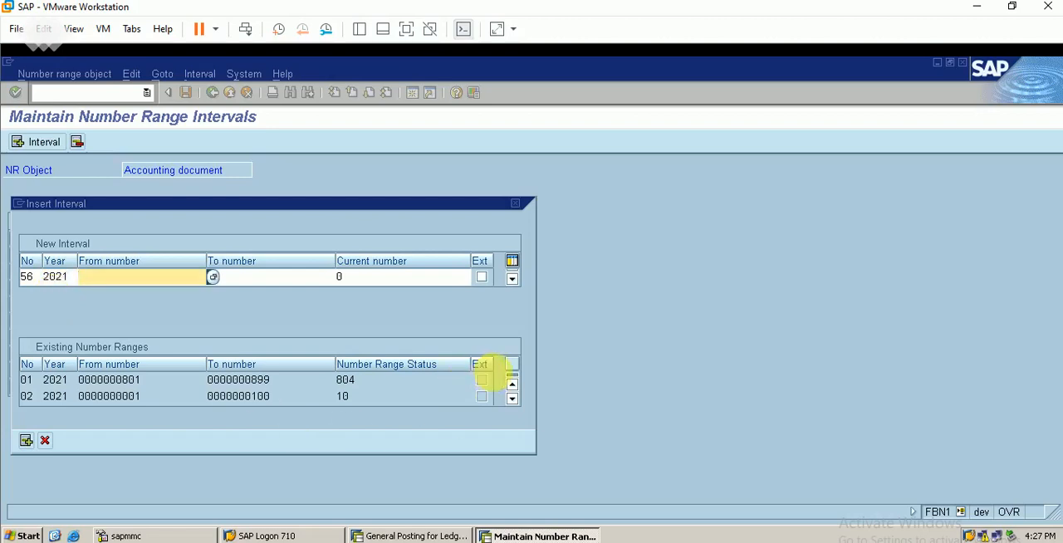
Check the existing number ranges and try interval 56 with the range 800 to 900 and current number 801.
{"action": "scroll", "coordinate": [514, 403], "scroll_direction": "down", "scroll_amount": 5}
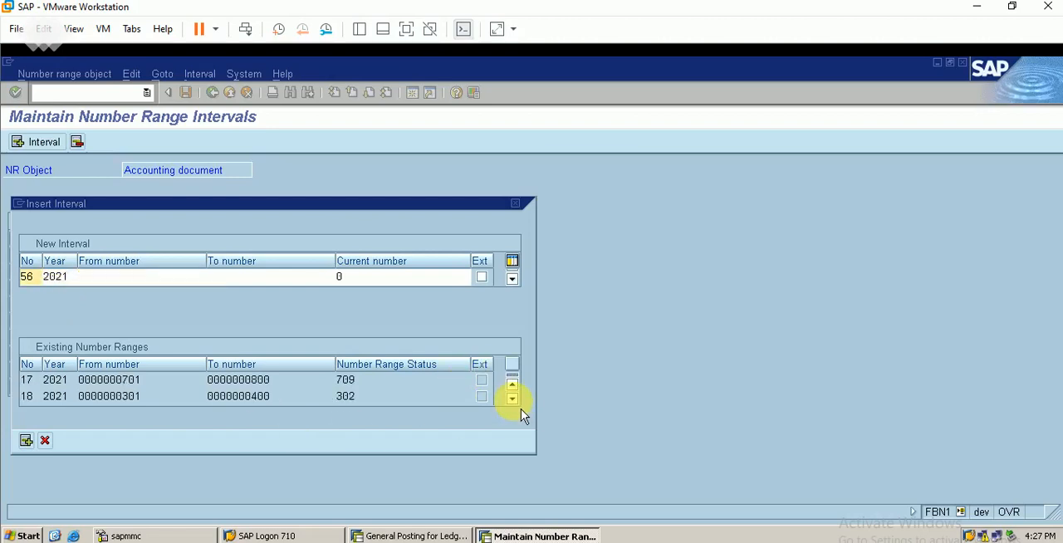
{"action": "scroll", "coordinate": [520, 408], "scroll_direction": "down", "scroll_amount": 1}
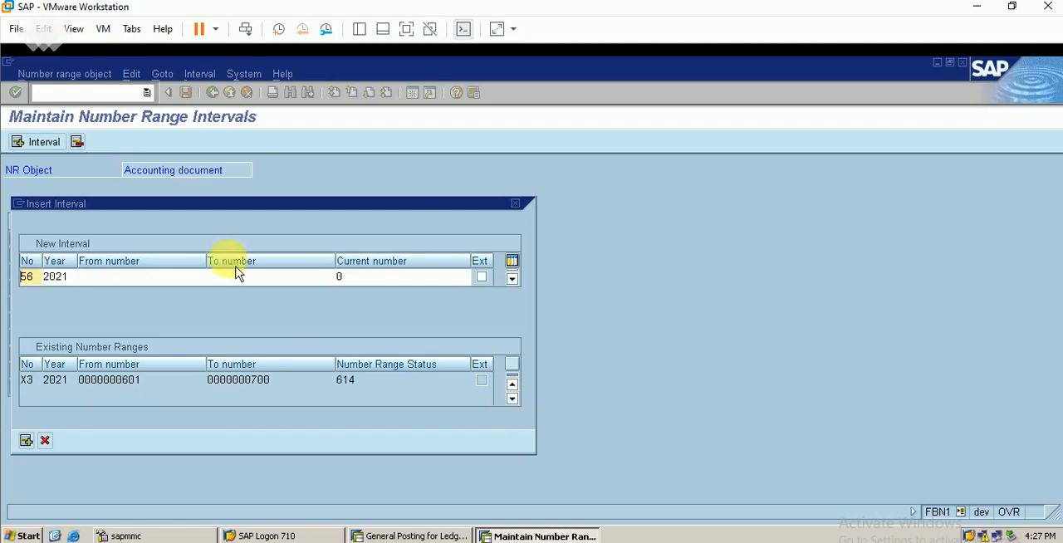
{"action": "left_click", "coordinate": [133, 281]}
{"action": "type", "text": "800"}
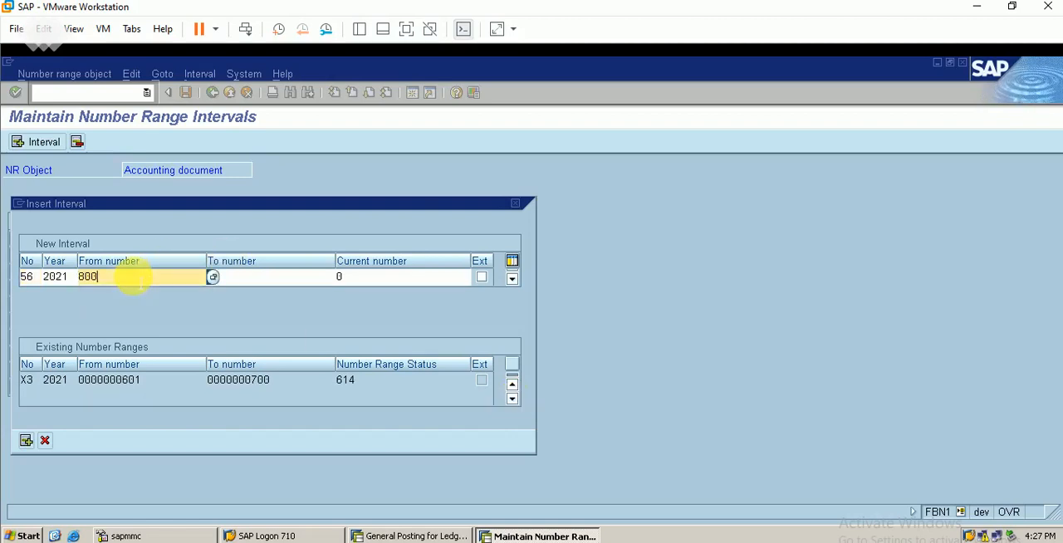
{"action": "key", "text": "Tab"}
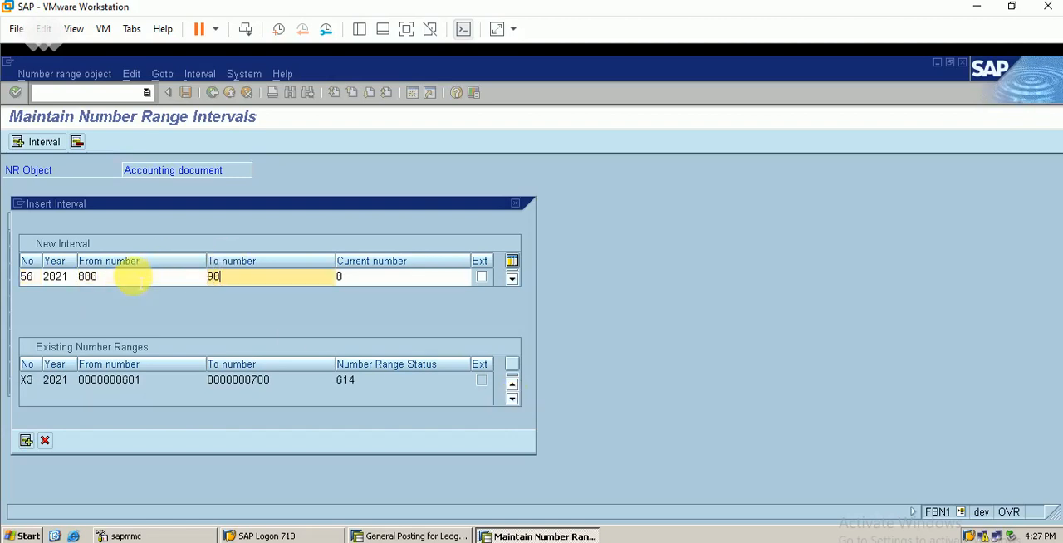
{"action": "type", "text": "900"}
{"action": "key", "text": "Tab"}
{"action": "type", "text": "801"}
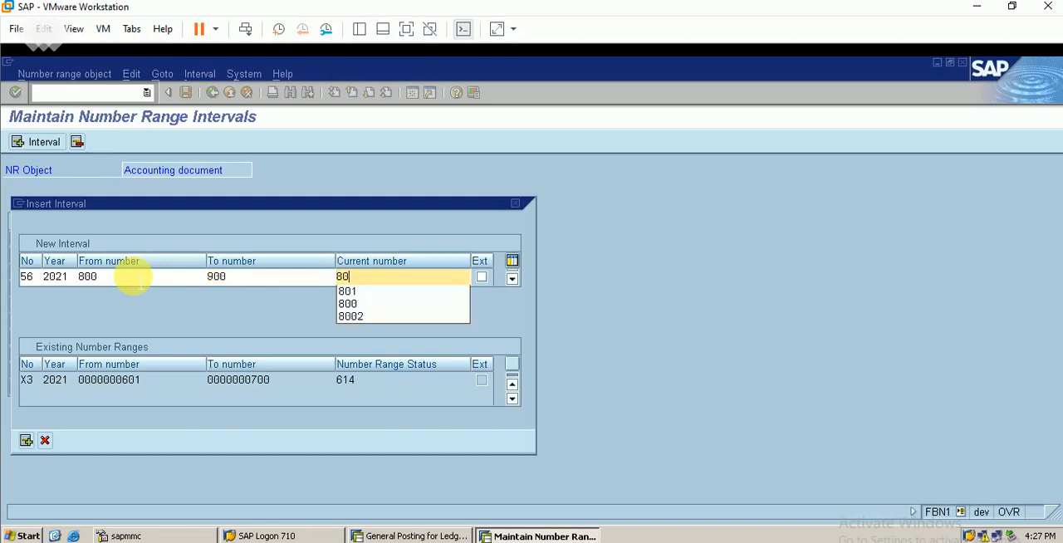
{"action": "key", "text": "Return"}
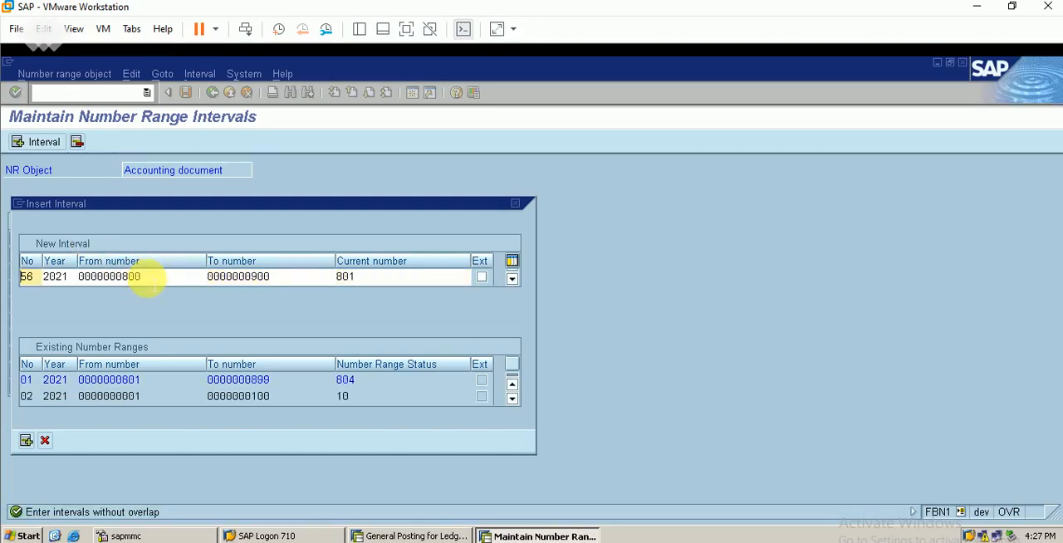
Change the new interval 56 to the range 900 to 1000 with current number 901 and insert it.
{"action": "left_click", "coordinate": [144, 276]}
{"action": "key", "text": "BackSpace"}
{"action": "key", "text": "BackSpace"}
{"action": "key", "text": "BackSpace"}
{"action": "type", "text": "900"}
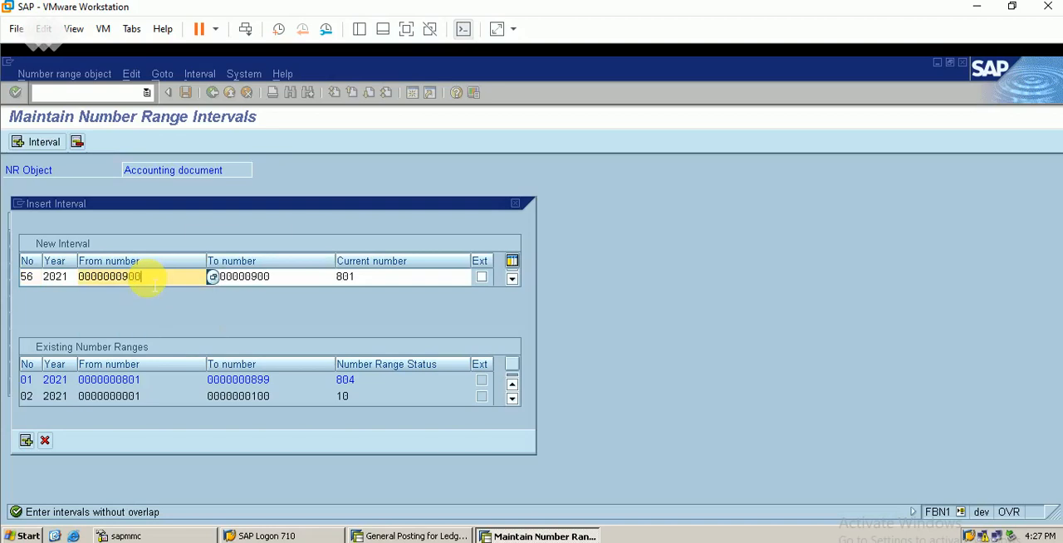
{"action": "key", "text": "Tab"}
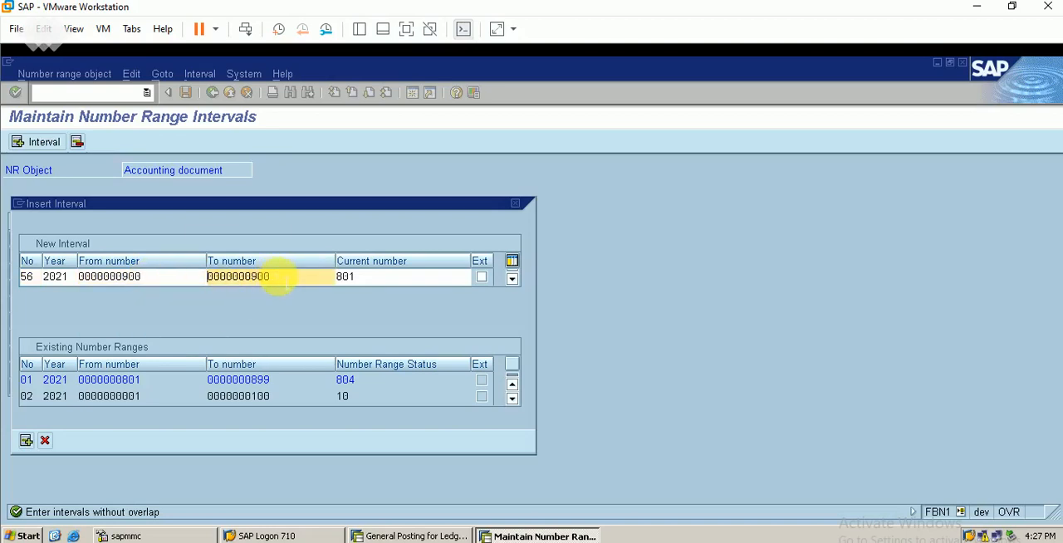
{"action": "key", "text": "BackSpace"}
{"action": "key", "text": "BackSpace"}
{"action": "key", "text": "BackSpace"}
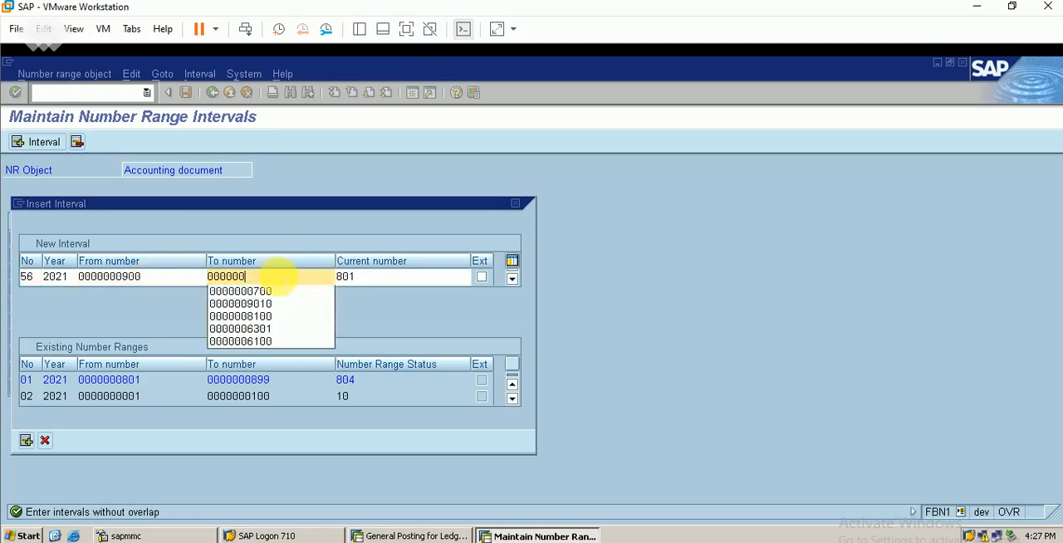
{"action": "type", "text": "01"}
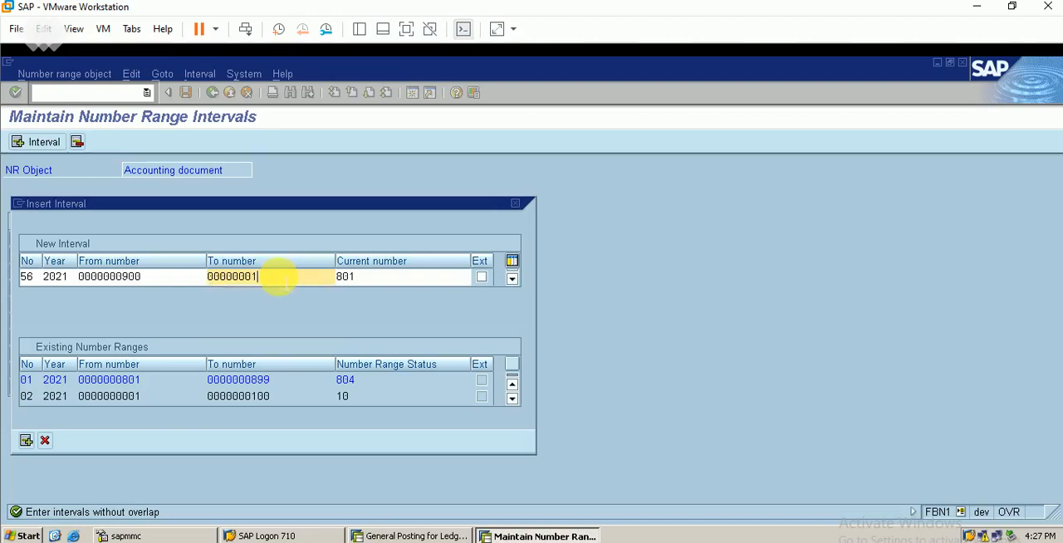
{"action": "key", "text": "BackSpace"}
{"action": "key", "text": "BackSpace"}
{"action": "key", "text": "BackSpace"}
{"action": "key", "text": "BackSpace"}
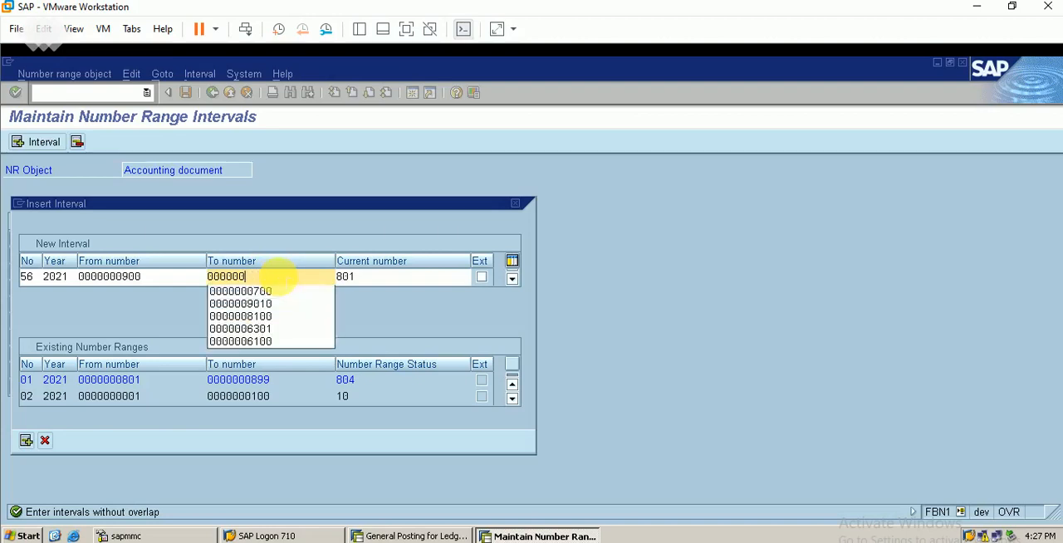
{"action": "type", "text": "1000"}
{"action": "key", "text": "Tab"}
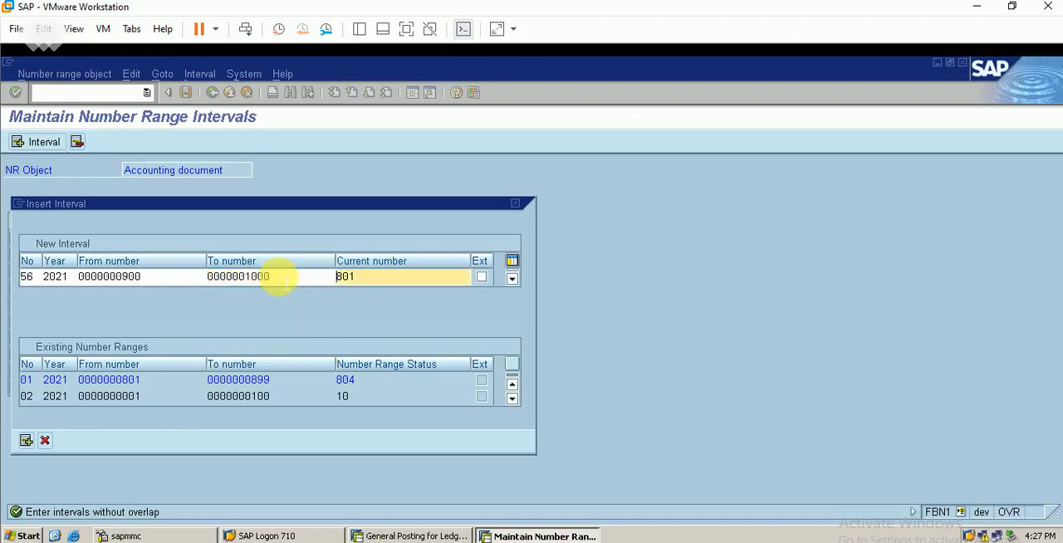
{"action": "type", "text": "901"}
{"action": "key", "text": "Return"}
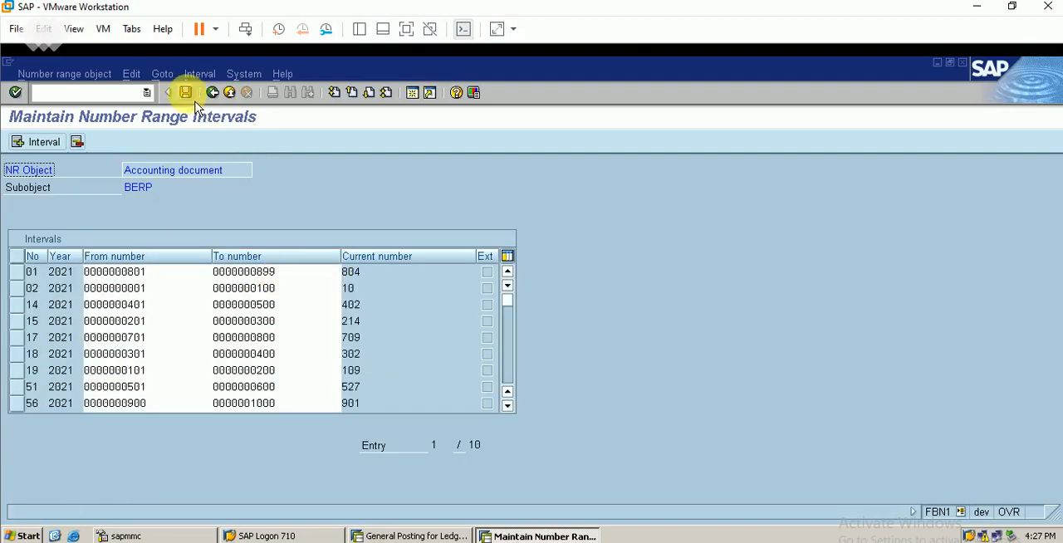
Save the number range intervals, accepting the transport notice, and leave number range maintenance.
{"action": "left_click", "coordinate": [185, 92]}
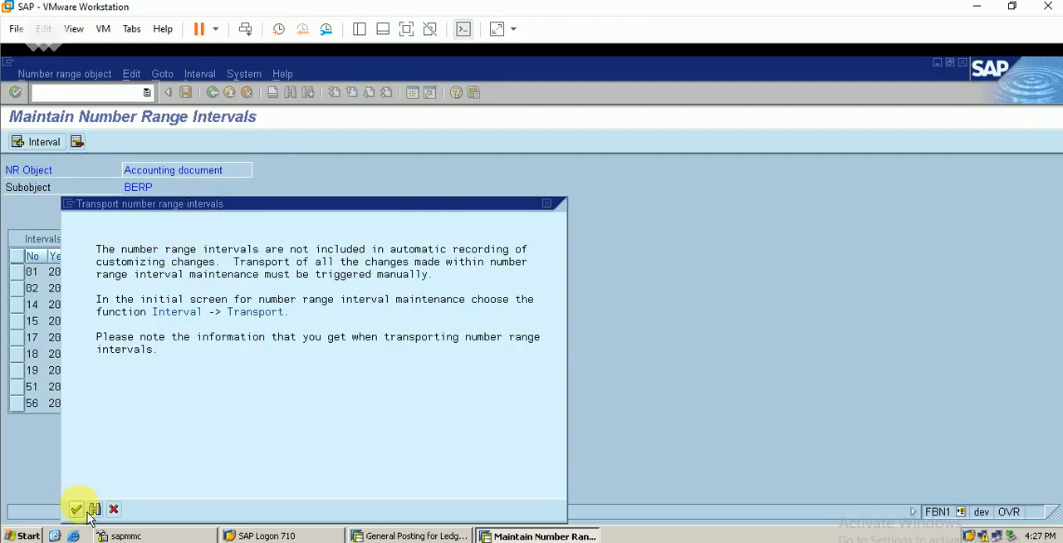
{"action": "left_click", "coordinate": [77, 509]}
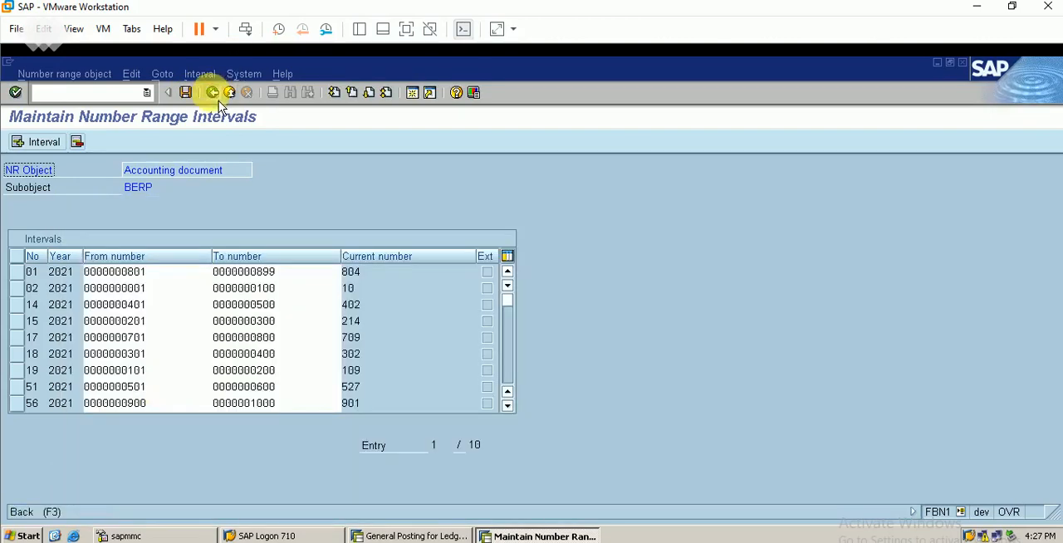
{"action": "left_click", "coordinate": [212, 92]}
{"action": "left_click", "coordinate": [213, 94]}
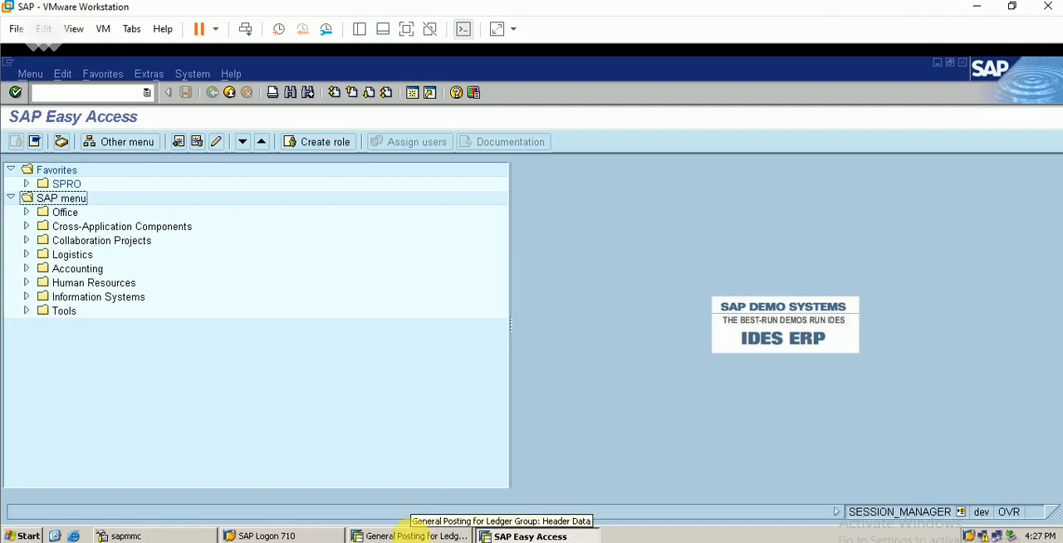
Return to the ledger group posting, submit the header, and enter the petty cash debit item with amount 1000 and value date 02.06.2021.
{"action": "left_click", "coordinate": [413, 536]}
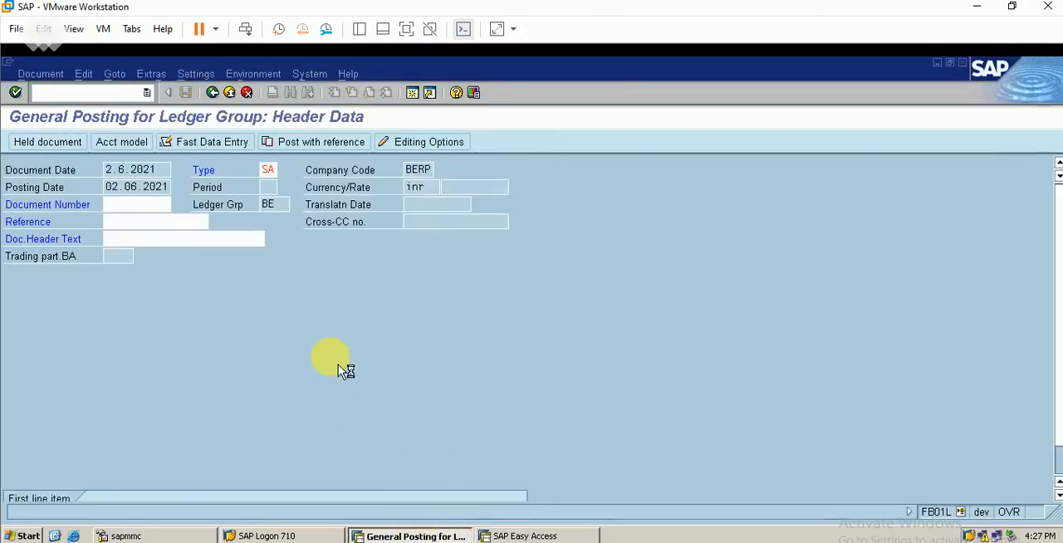
{"action": "key", "text": "Return"}
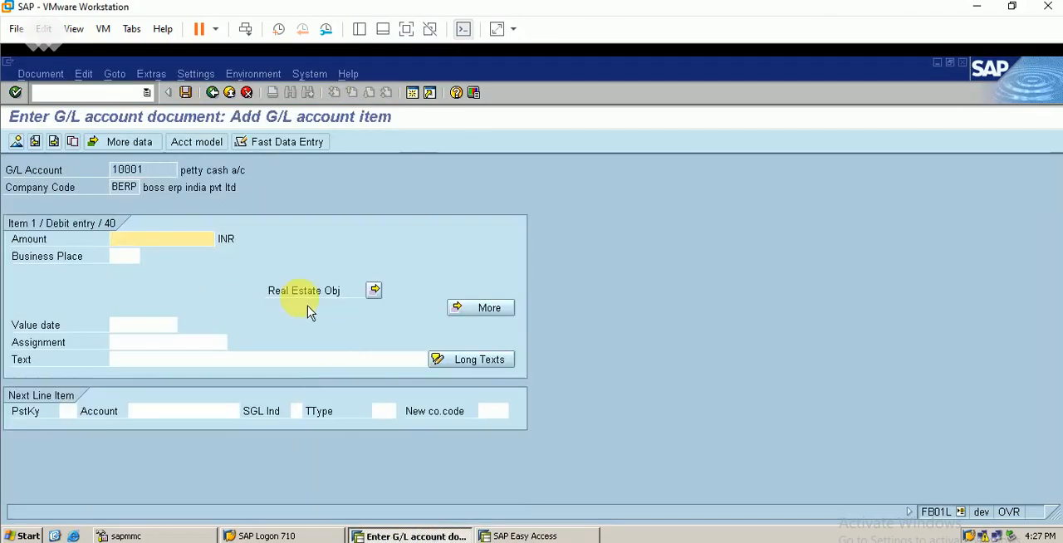
{"action": "type", "text": "1000"}
{"action": "key", "text": "Return"}
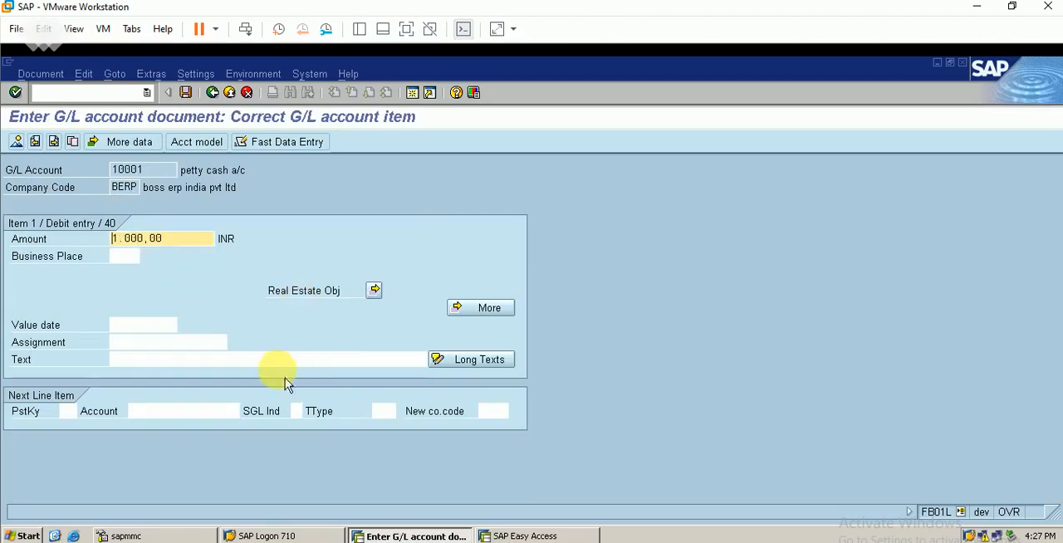
{"action": "left_click", "coordinate": [146, 325]}
{"action": "type", "text": "2"}
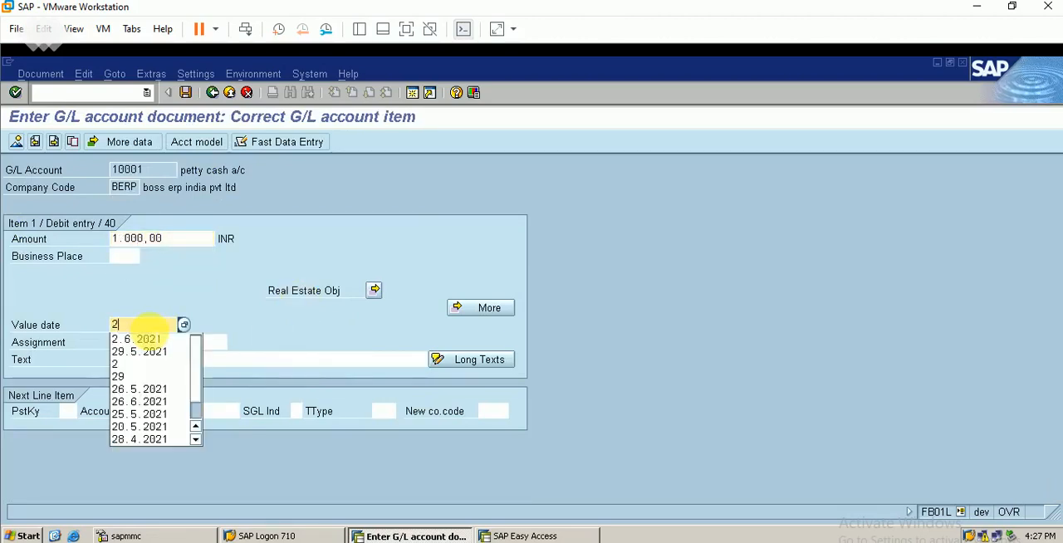
{"action": "key", "text": "Return"}
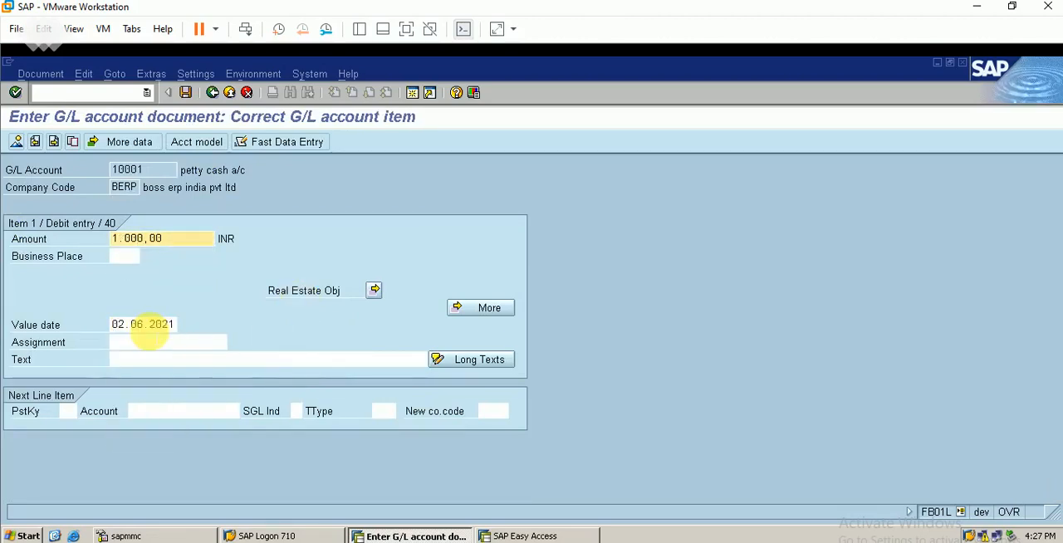
Add a credit item with posting key 50, account 50001 and amount 1000, and post the document.
{"action": "left_click", "coordinate": [64, 411]}
{"action": "type", "text": "50"}
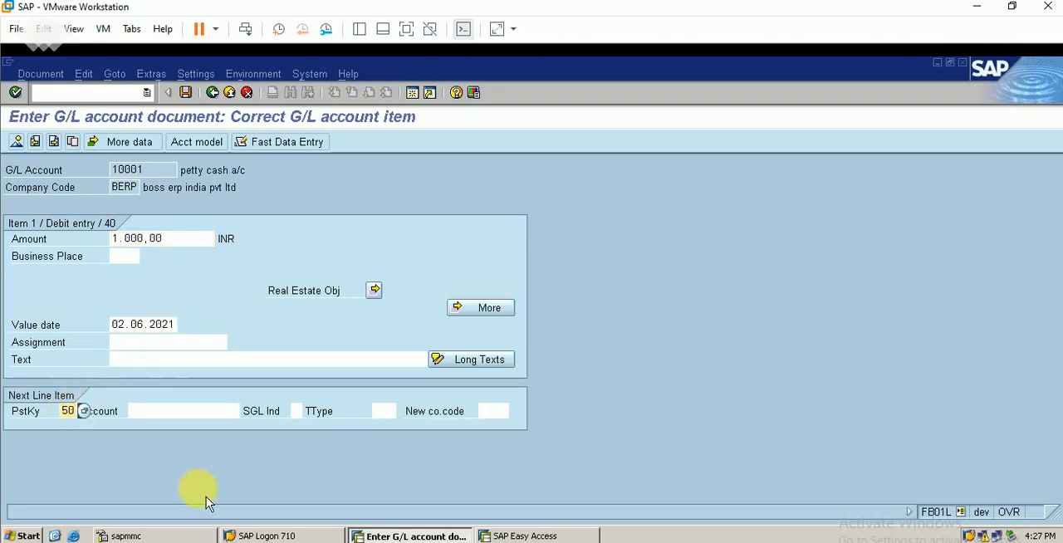
{"action": "key", "text": "Tab"}
{"action": "type", "text": "50001"}
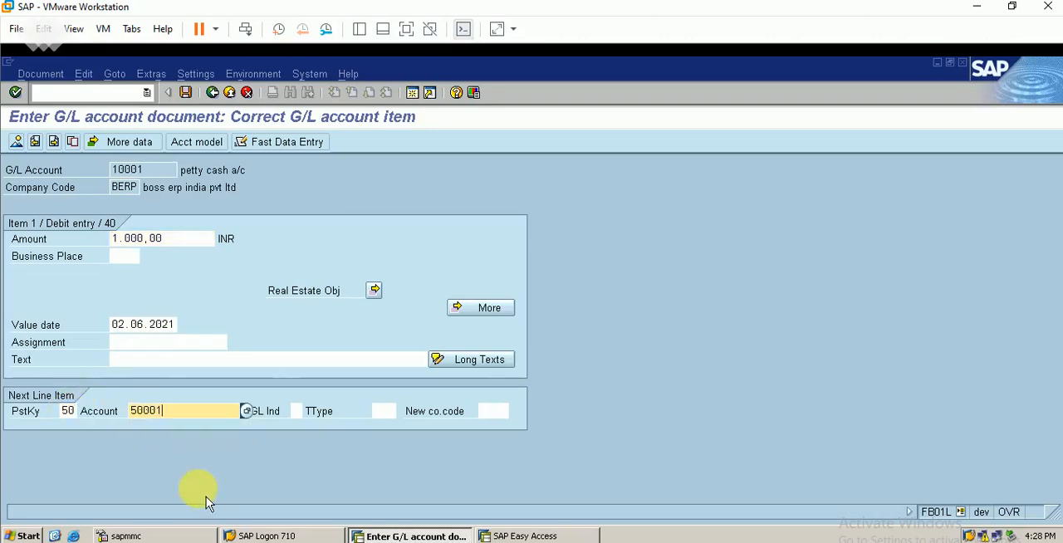
{"action": "key", "text": "Return"}
{"action": "type", "text": "1000"}
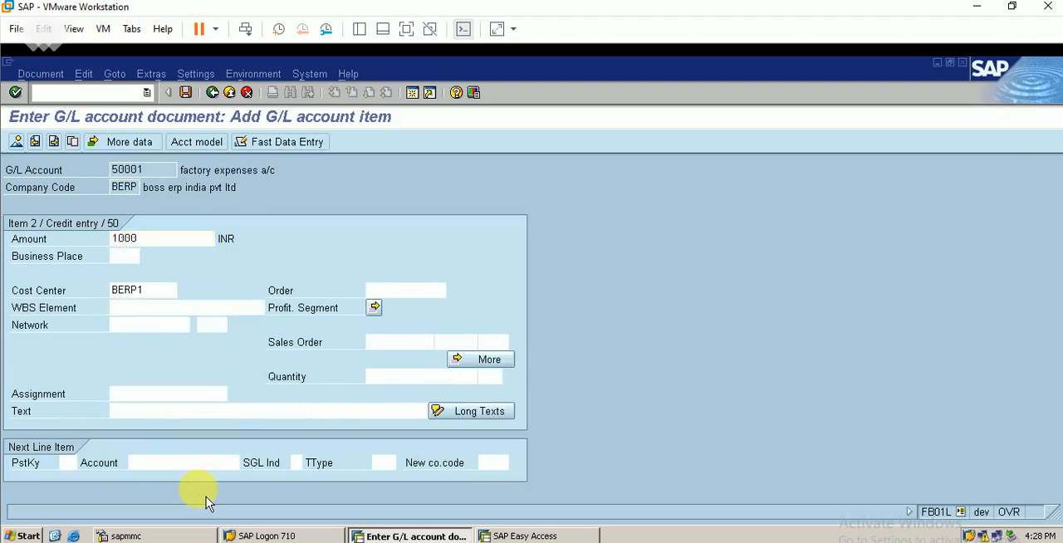
{"action": "key", "text": "Return"}
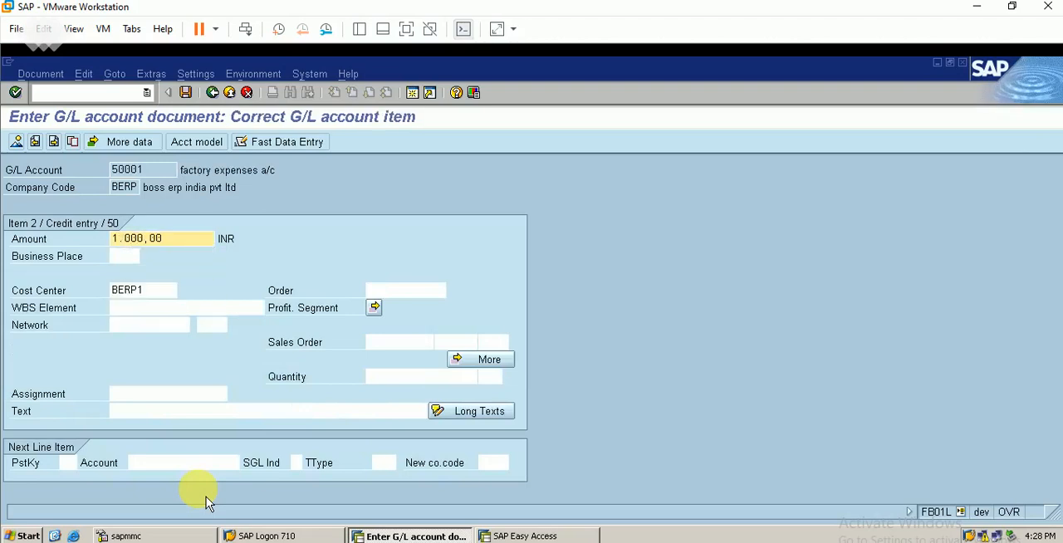
{"action": "left_click", "coordinate": [185, 93]}
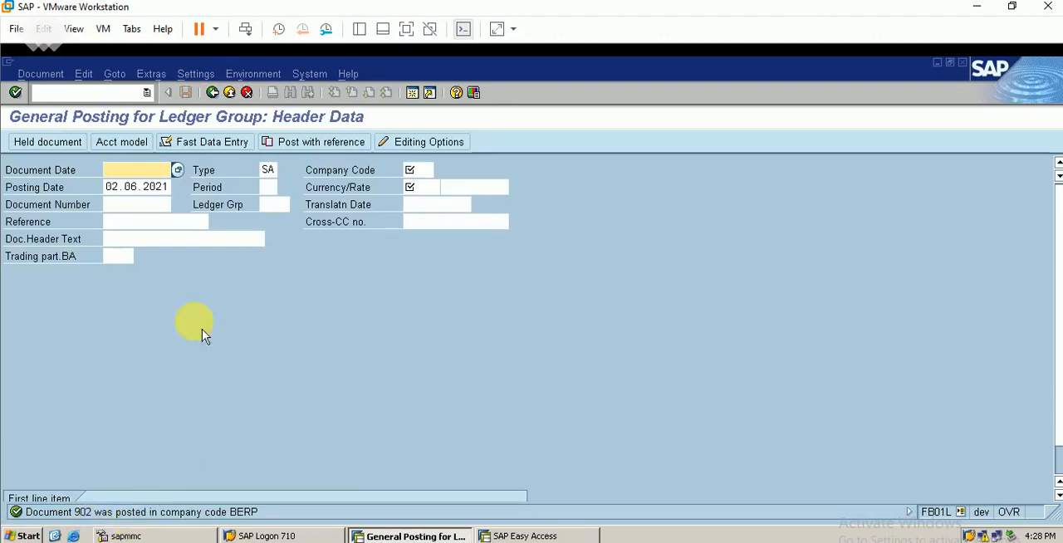
Display the posted document in the general ledger view and bring up the Excel sheet comparing the leading and non-leading ledgers.
{"action": "left_click", "coordinate": [48, 75]}
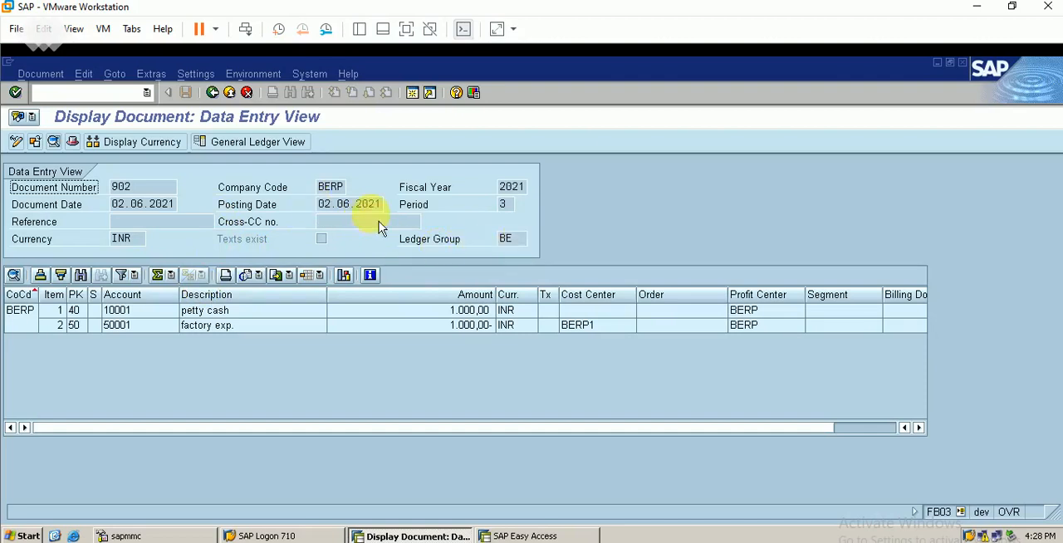
{"action": "left_click", "coordinate": [249, 148]}
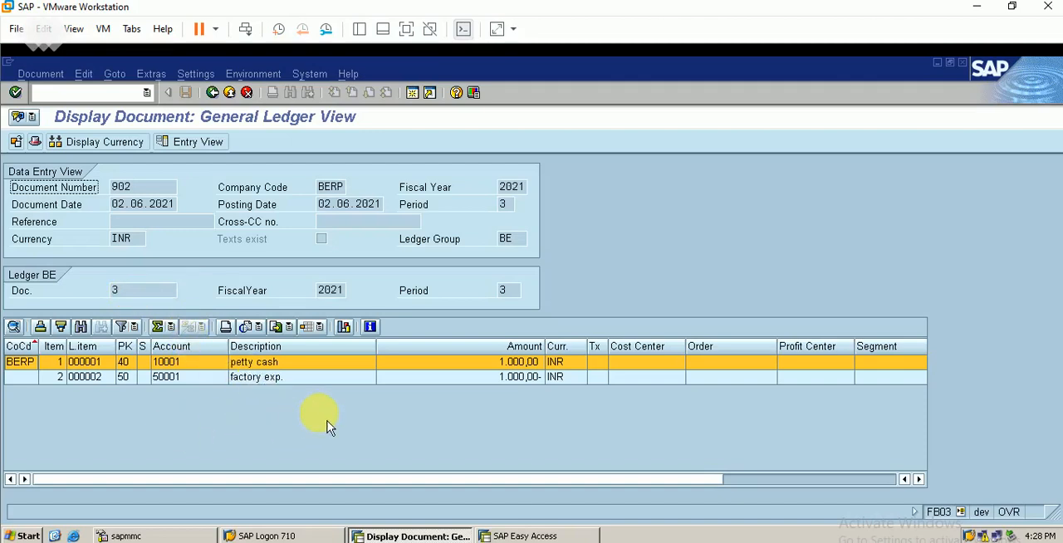
{"action": "left_click", "coordinate": [342, 541]}
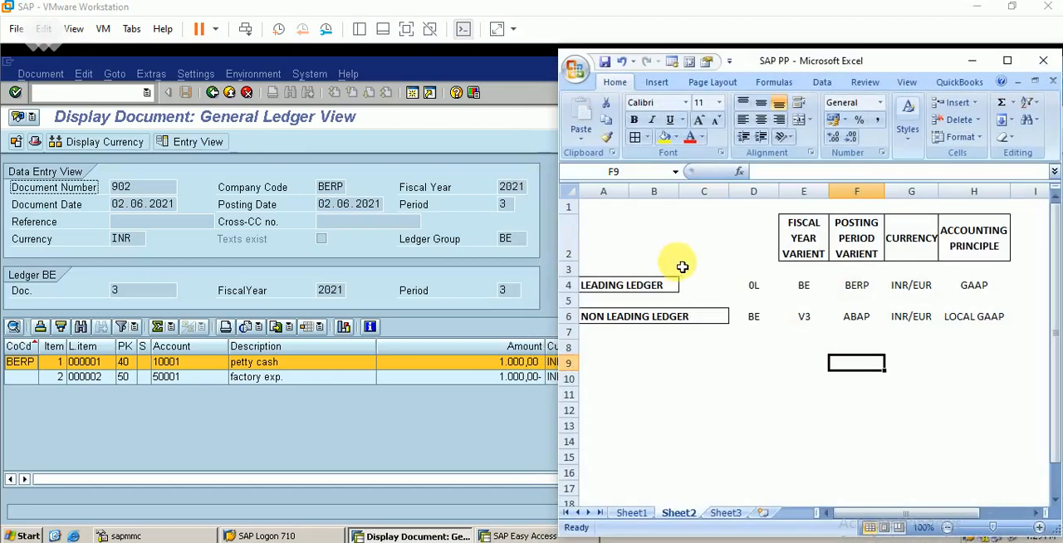